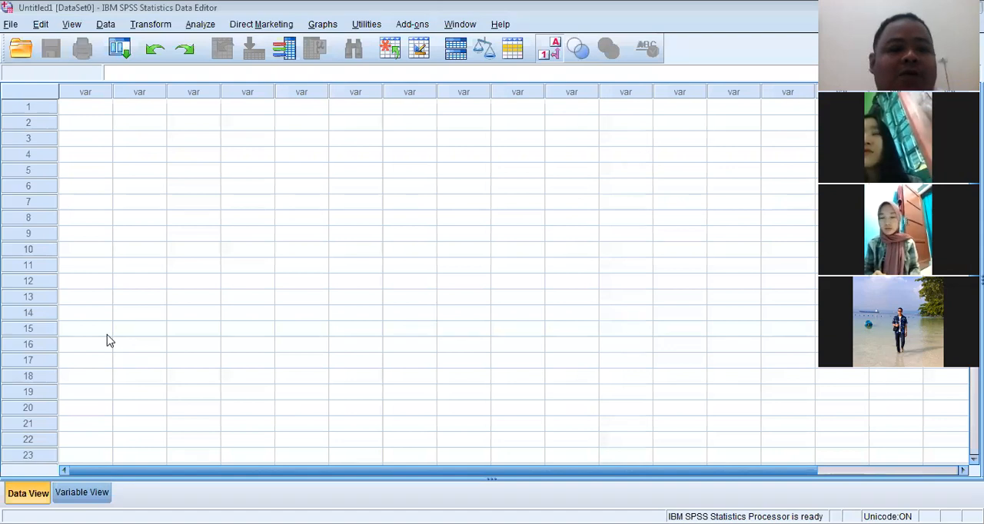
# Switch from the empty data grid to the variable definitions of the dataset
pyautogui.click(74, 497)
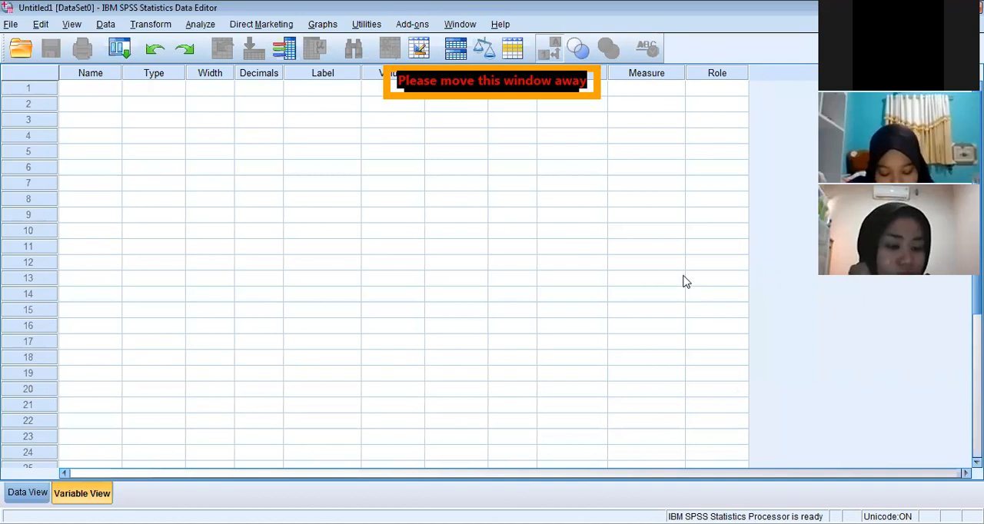
pyautogui.scroll(-1, 259, 225)
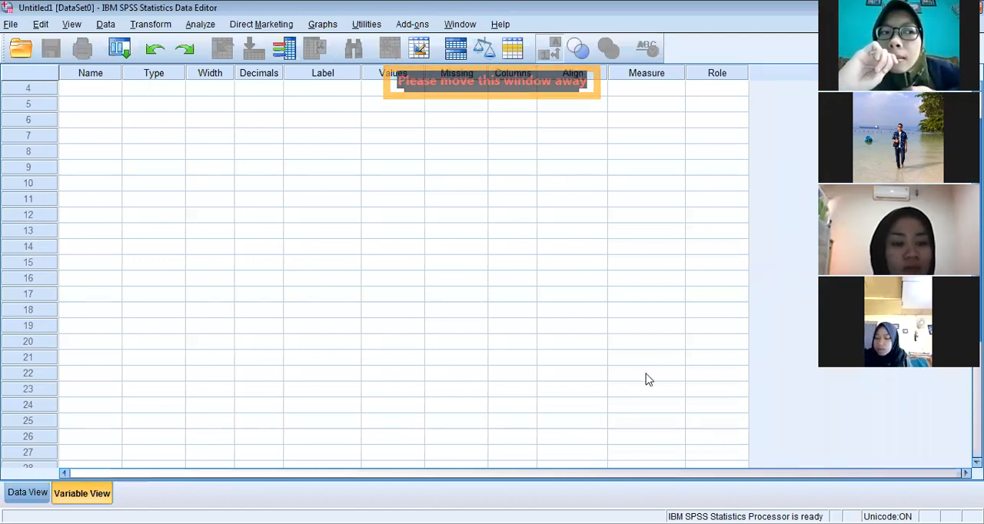
pyautogui.click(166, 203)
pyautogui.scroll(1, 165, 204)
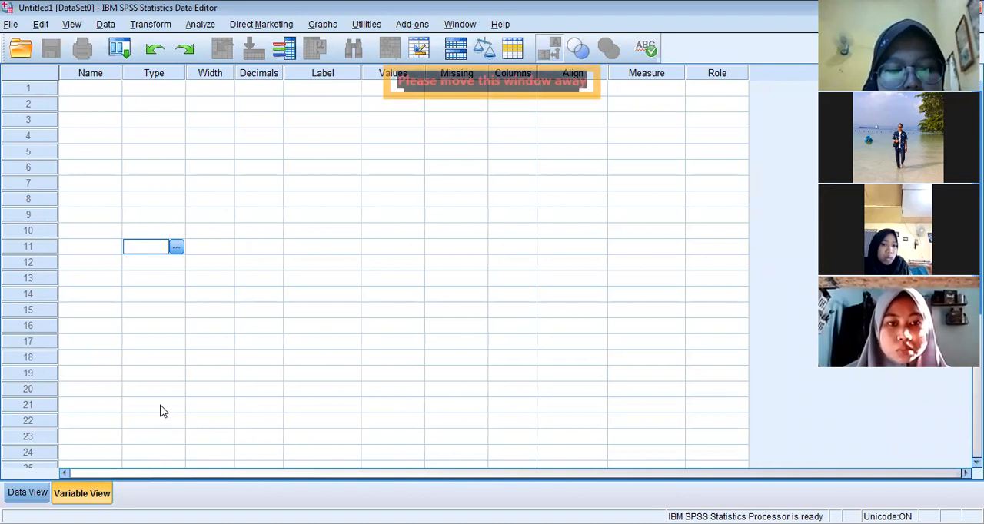
# Try to name the first variable PERTANYAAN 1
pyautogui.click(101, 88)
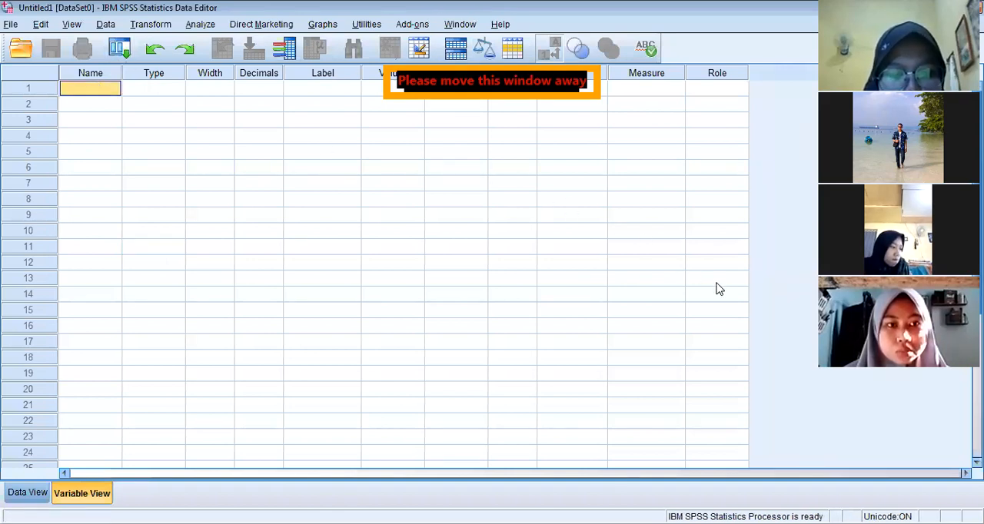
pyautogui.press('F2')
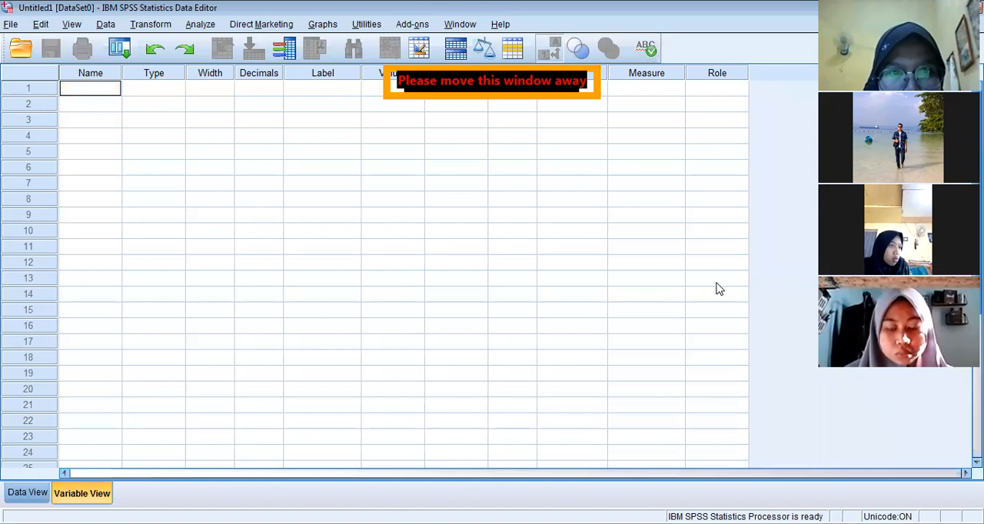
pyautogui.write('PER')
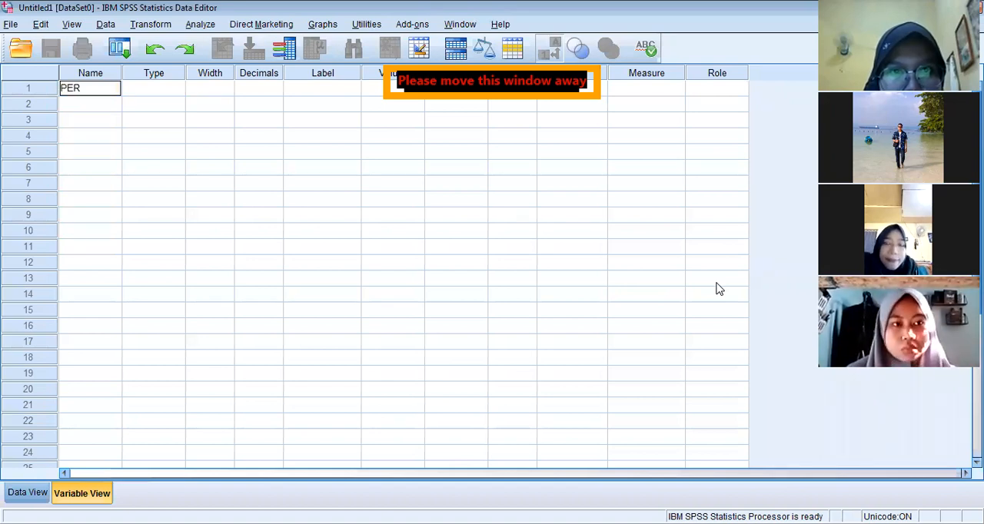
pyautogui.write('TANYAAN 1')
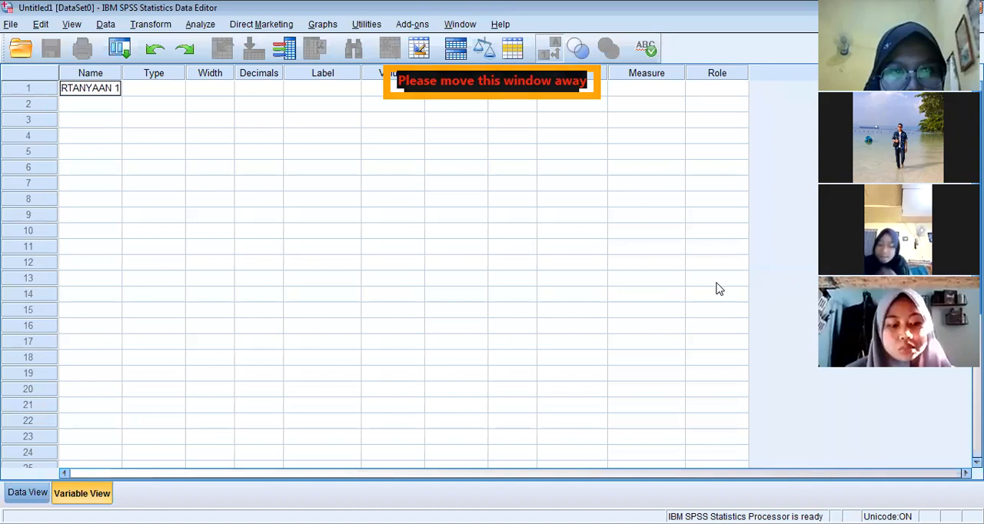
pyautogui.press('Return')
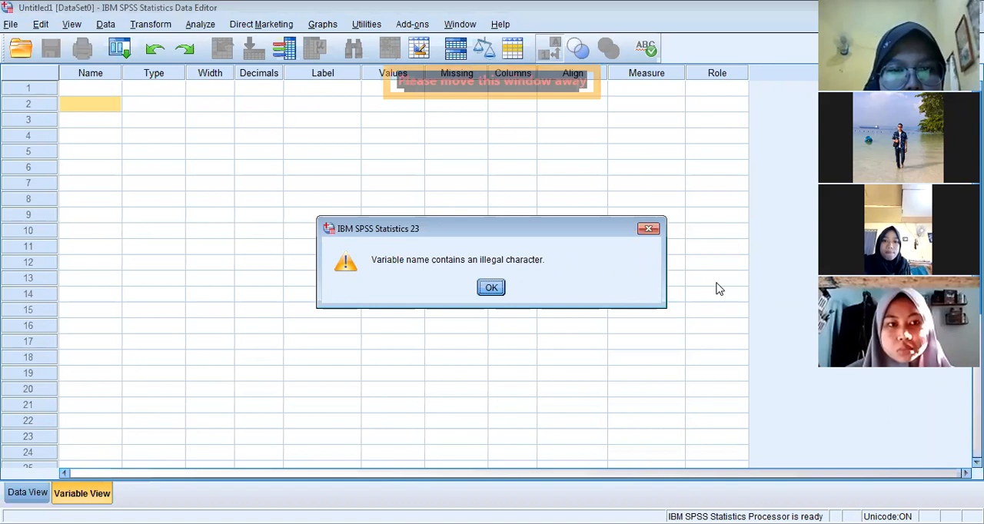
pyautogui.press('Return')
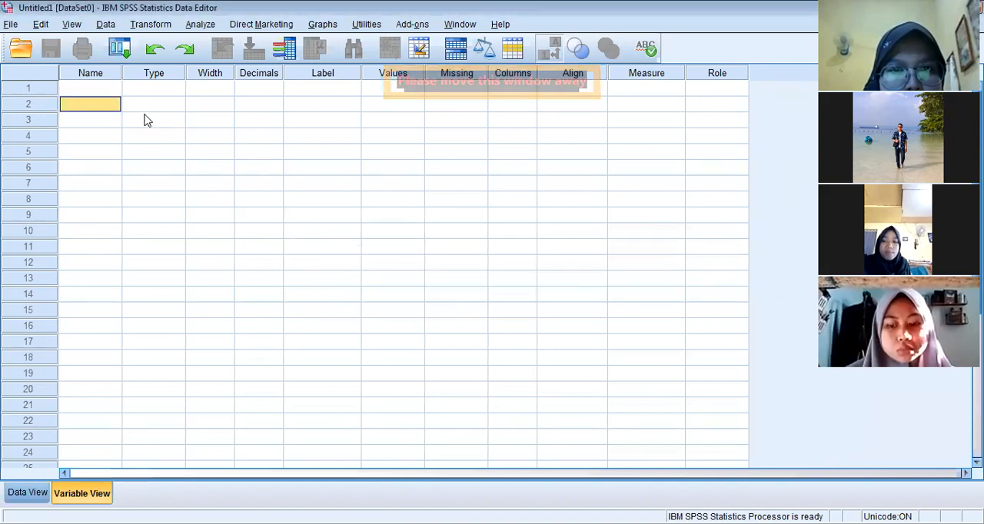
# Define the first four variables with the names P1, P2, P3 and P4
pyautogui.click(110, 93)
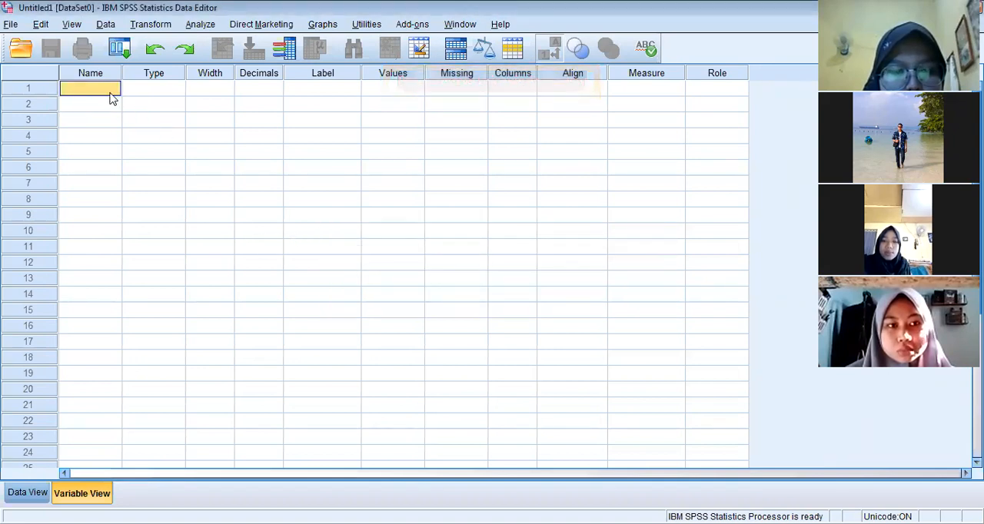
pyautogui.click(110, 93)
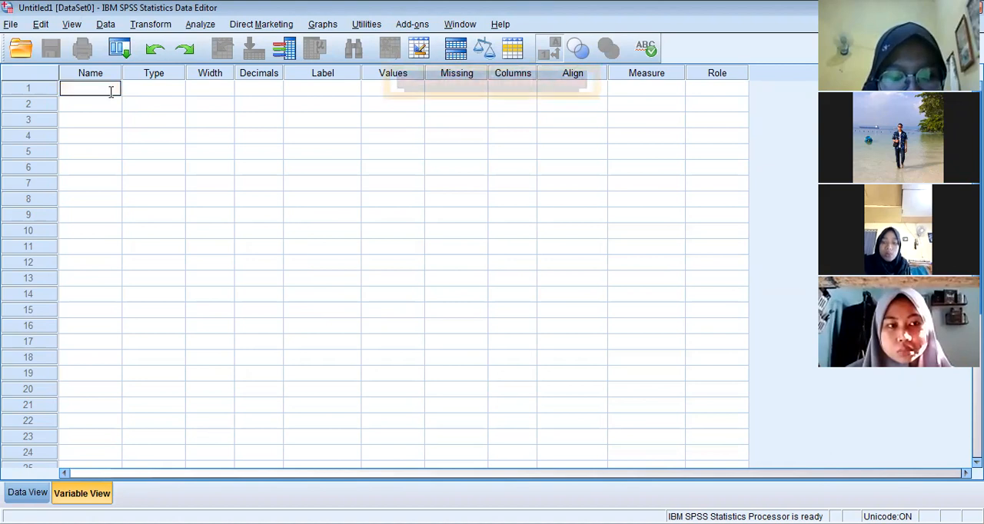
pyautogui.write('P1')
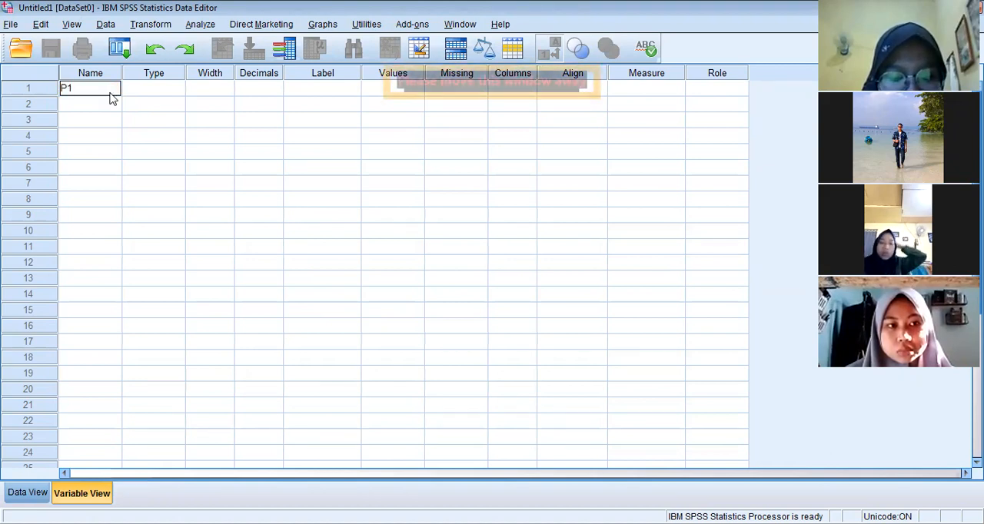
pyautogui.click(110, 98)
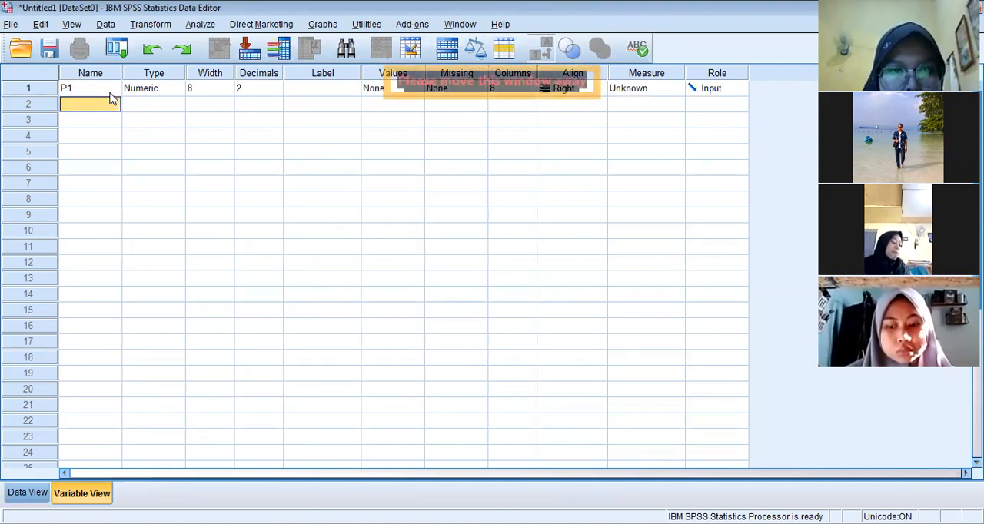
pyautogui.write('P')
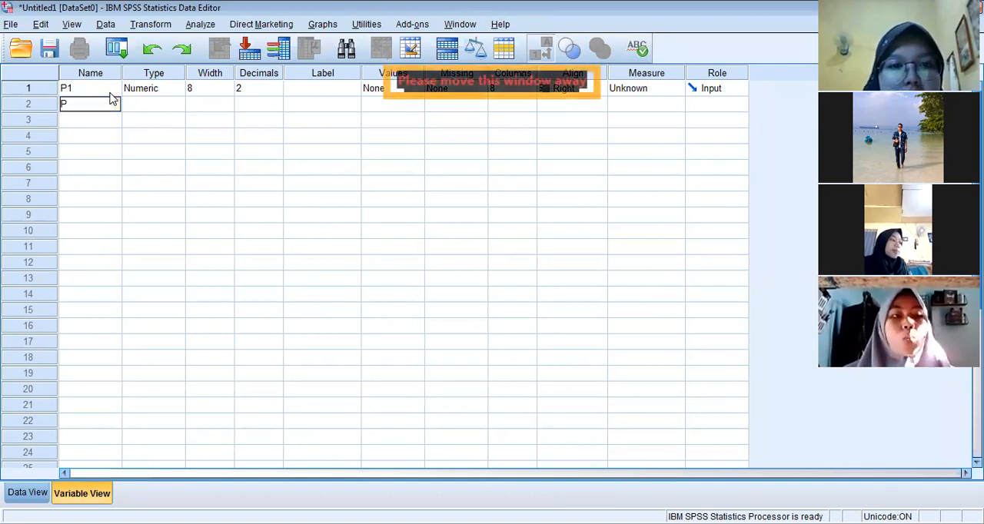
pyautogui.write('2')
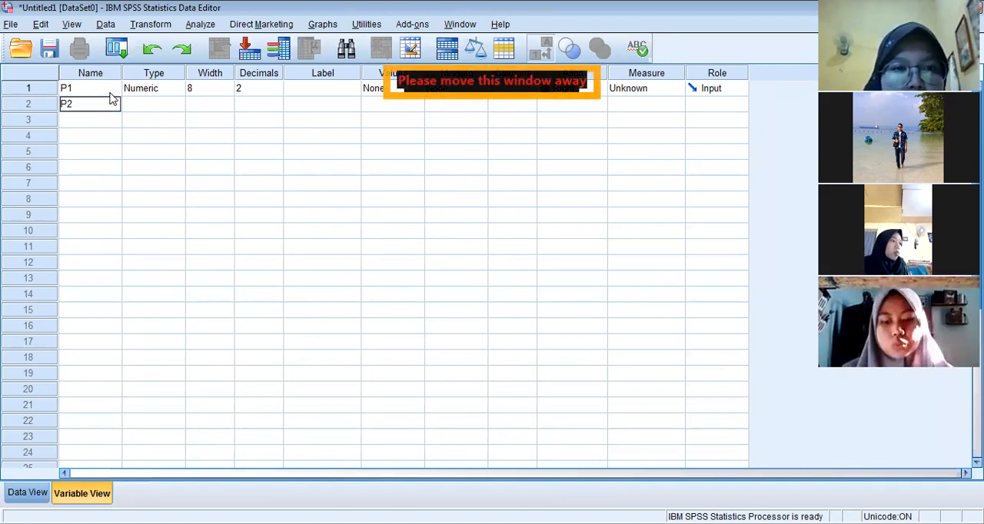
pyautogui.press('Return')
pyautogui.write('P3')
pyautogui.press('Return')
pyautogui.write('P4')
pyautogui.press('Return')
# Add six more variables named P5, P6, P7, P8, P9 and P10 below P4
pyautogui.write('P5')
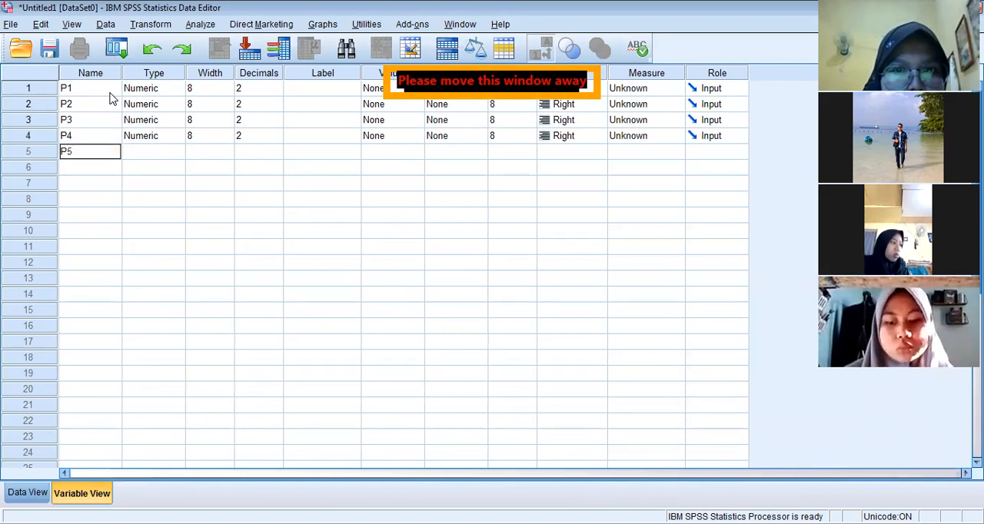
pyautogui.press('Return')
pyautogui.write('P6')
pyautogui.press('Return')
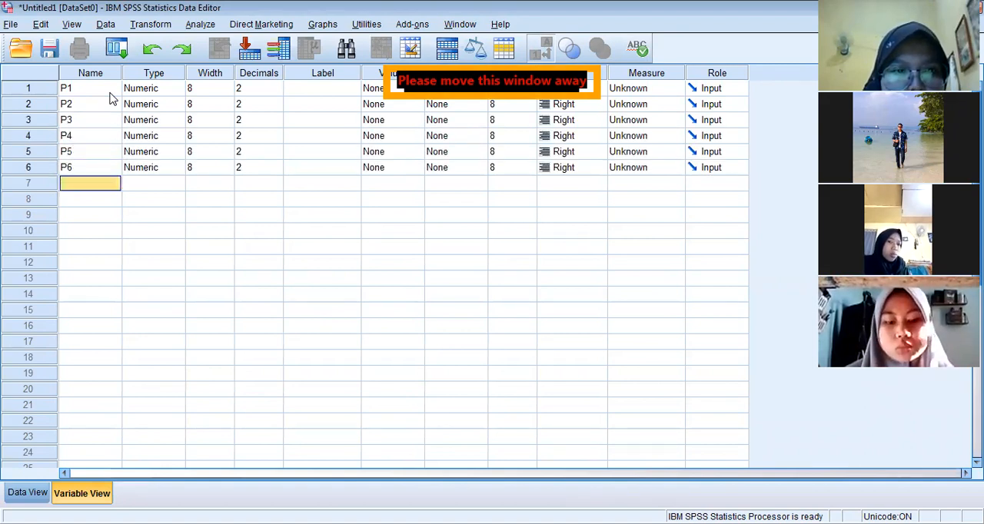
pyautogui.write('P7')
pyautogui.press('Return')
pyautogui.write('P8')
pyautogui.press('Return')
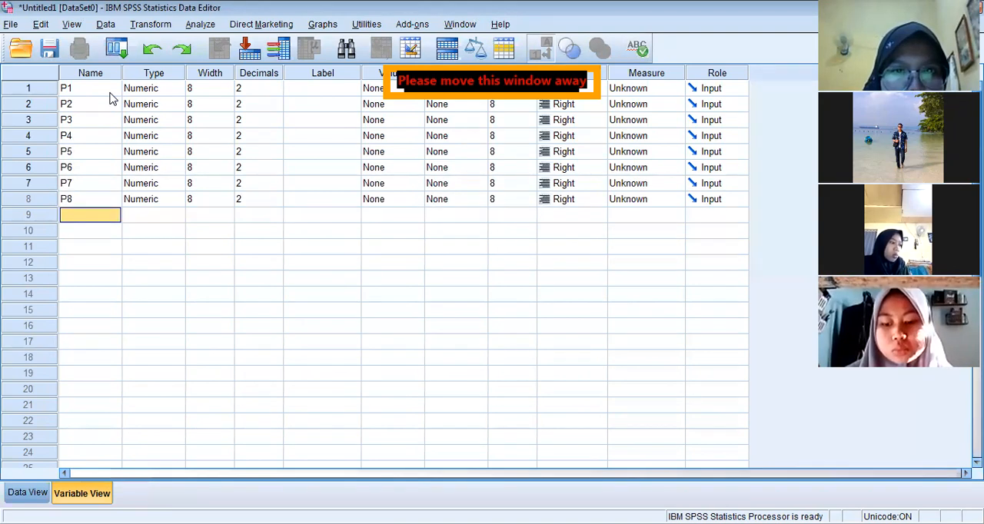
pyautogui.write('P9')
pyautogui.press('Return')
pyautogui.write('P10')
pyautogui.press('Return')
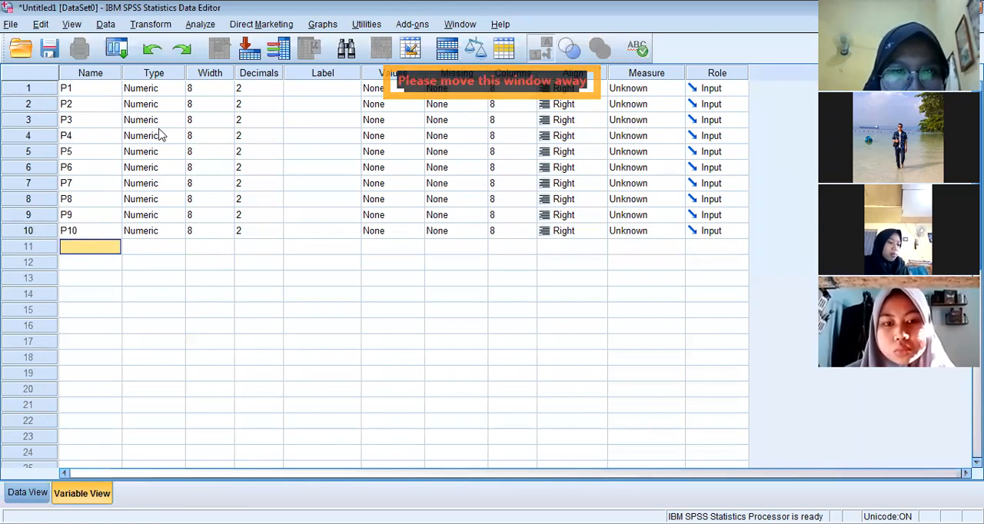
# Review the variable type options for P1 and keep Numeric
pyautogui.click(97, 135)
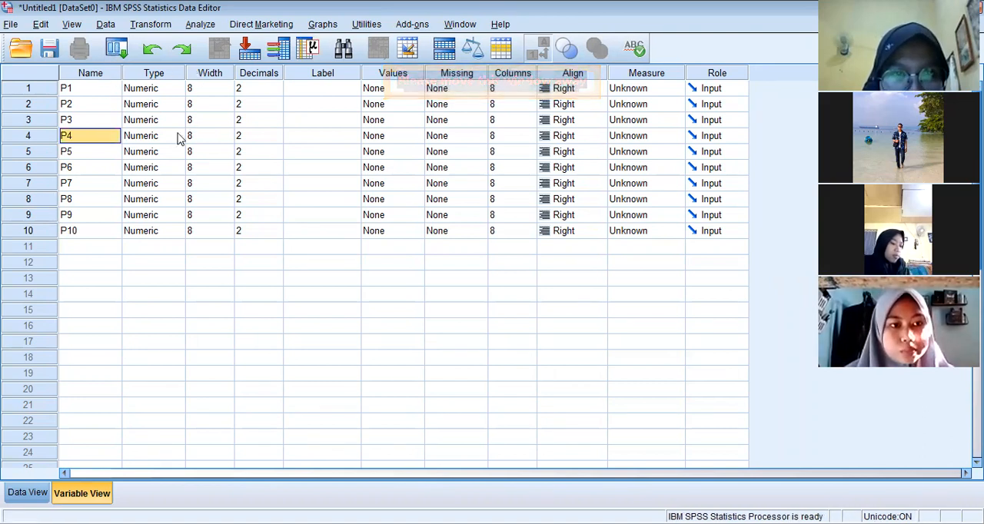
pyautogui.click(176, 91)
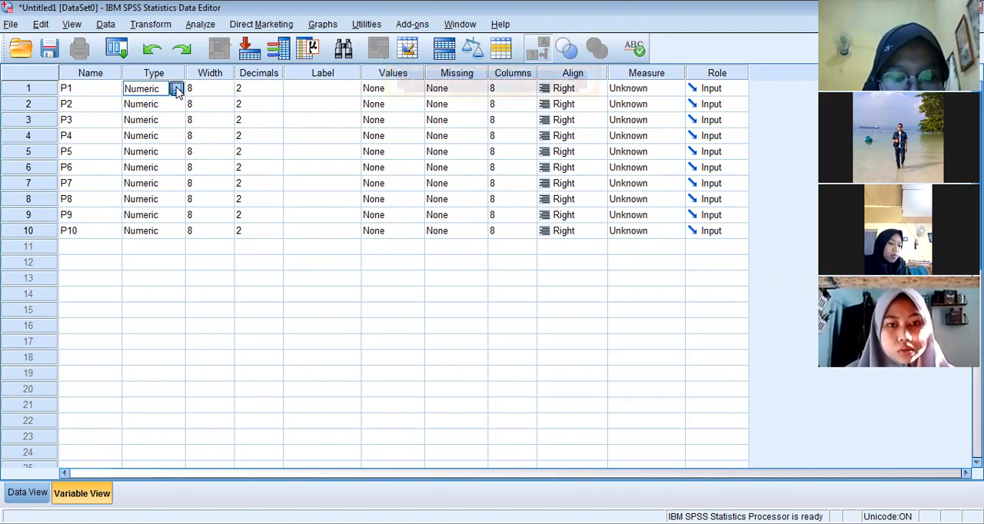
pyautogui.click(175, 90)
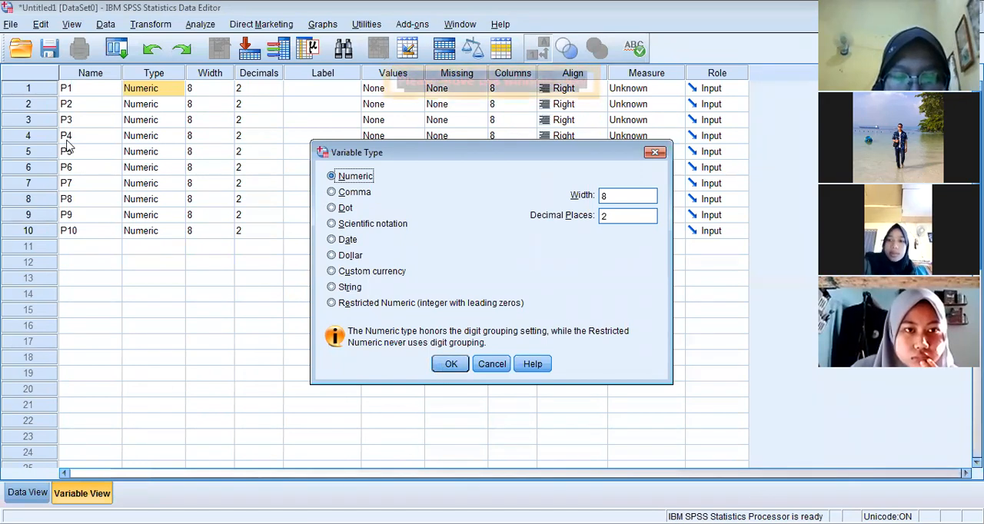
pyautogui.click(463, 369)
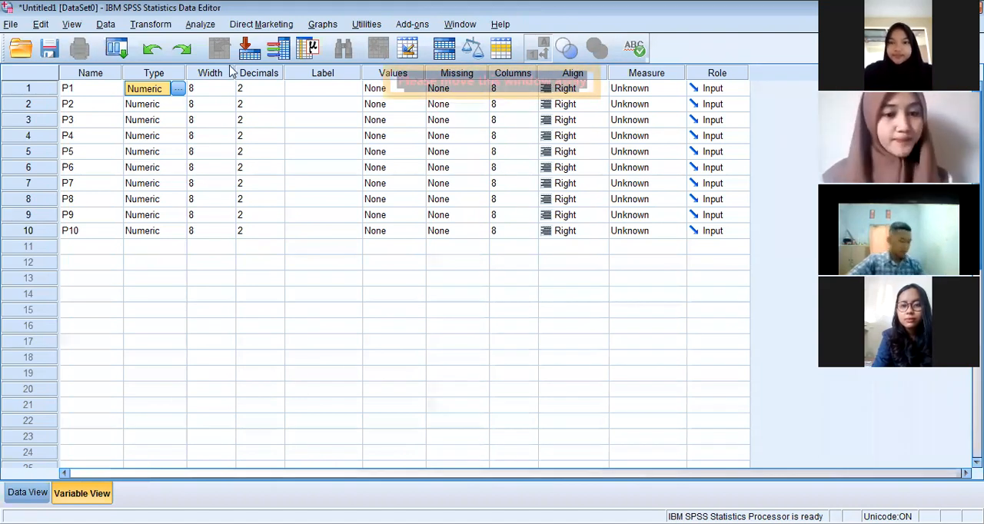
# Set the number of decimals to 0 for each of the variables P1 through P9
pyautogui.tripleClick(278, 93)
pyautogui.tripleClick(278, 109)
pyautogui.click(278, 125)
pyautogui.doubleClick(277, 126)
pyautogui.tripleClick(278, 140)
pyautogui.doubleClick(277, 157)
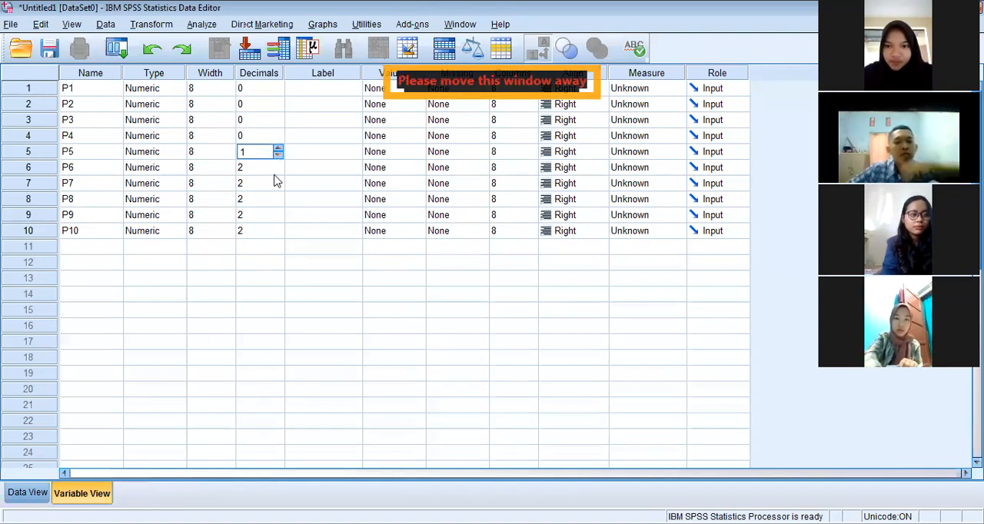
pyautogui.click(278, 157)
pyautogui.tripleClick(277, 171)
pyautogui.tripleClick(278, 187)
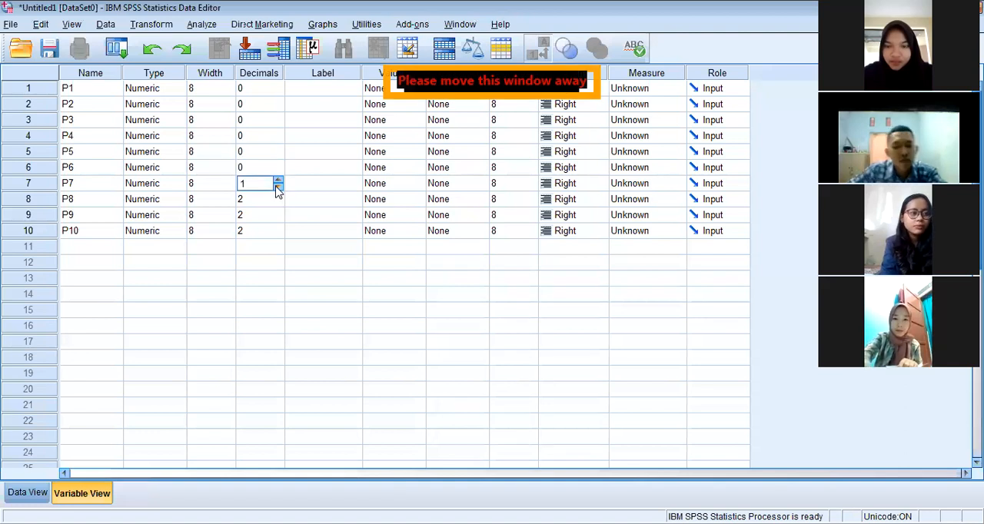
pyautogui.tripleClick(279, 203)
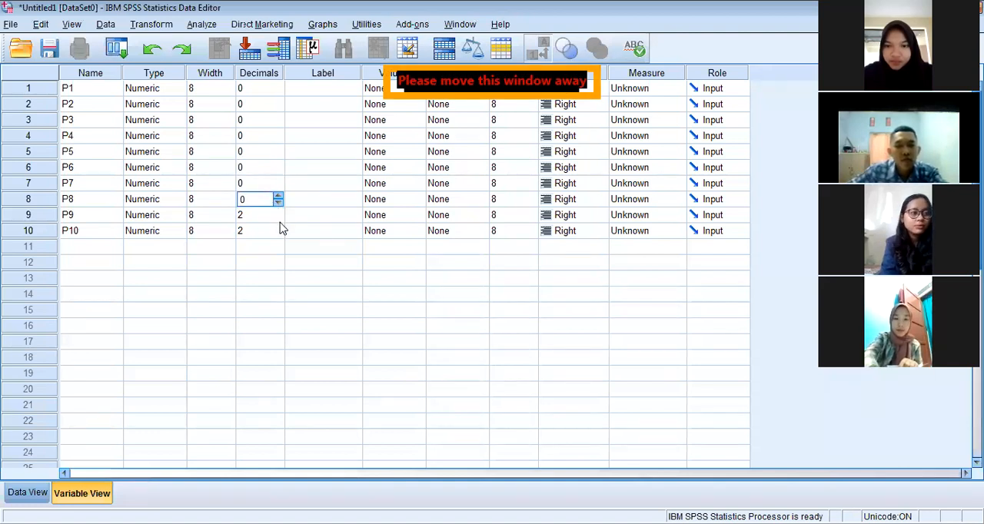
pyautogui.click(278, 219)
pyautogui.doubleClick(279, 218)
pyautogui.click(279, 235)
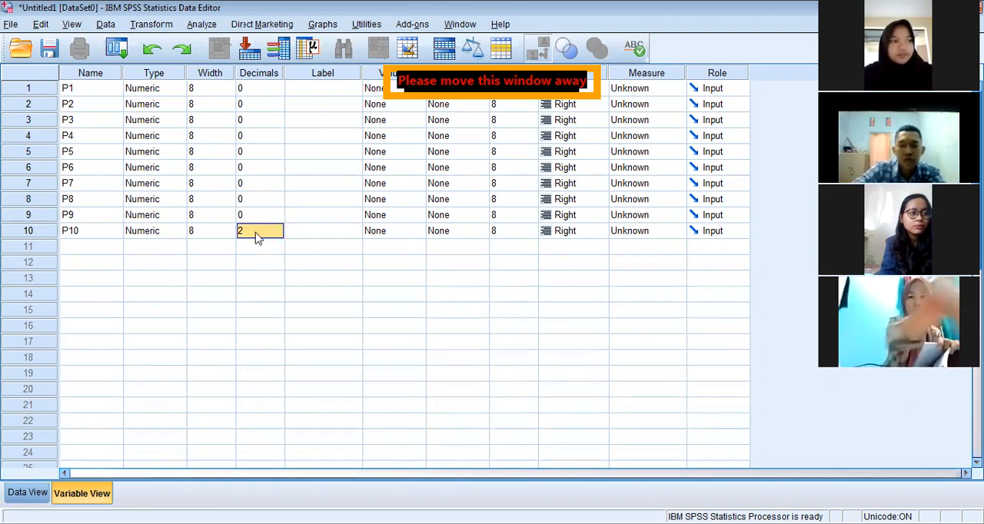
# Switch to the data grid and enter 3,00 as the P10 value of the first case
pyautogui.click(28, 494)
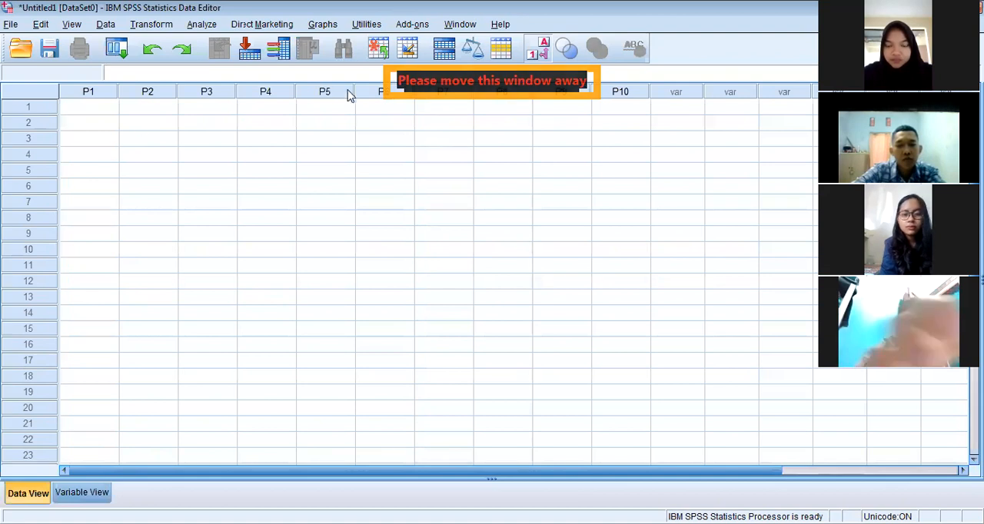
pyautogui.click(619, 113)
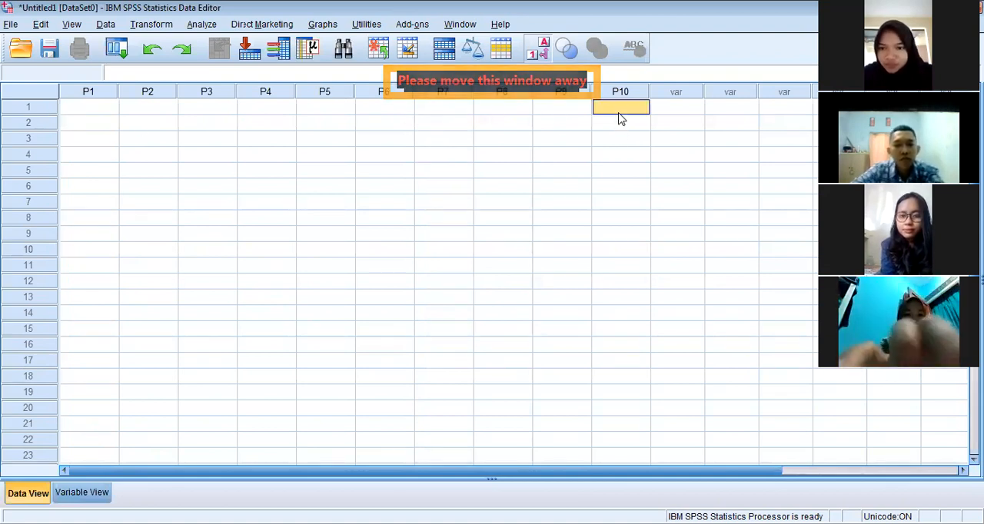
pyautogui.write('3')
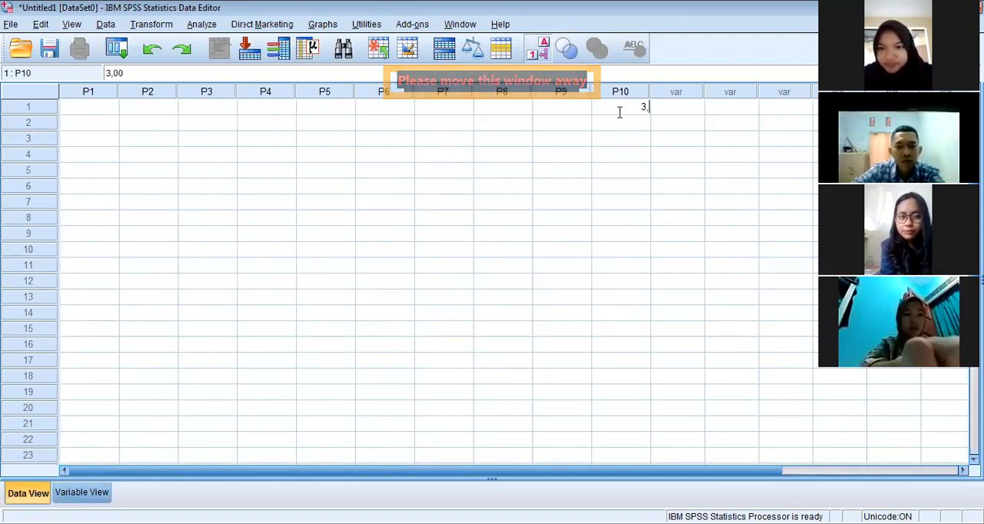
pyautogui.write('.00')
pyautogui.press('Return')
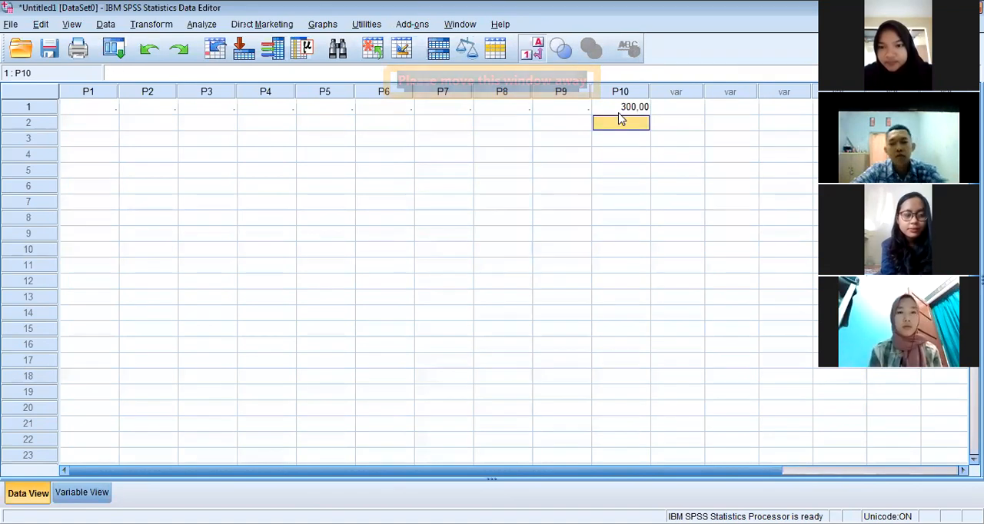
pyautogui.click(618, 113)
pyautogui.write('3,00')
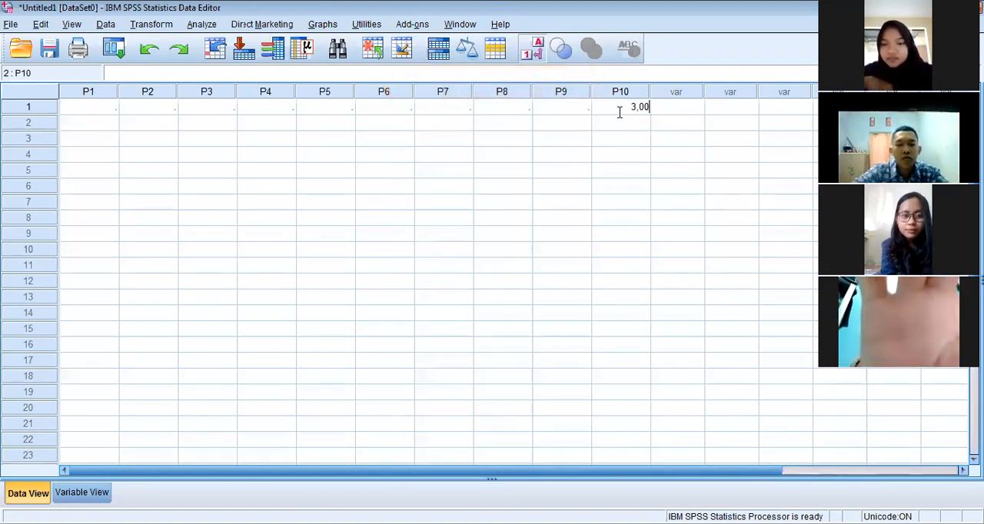
pyautogui.press('Return')
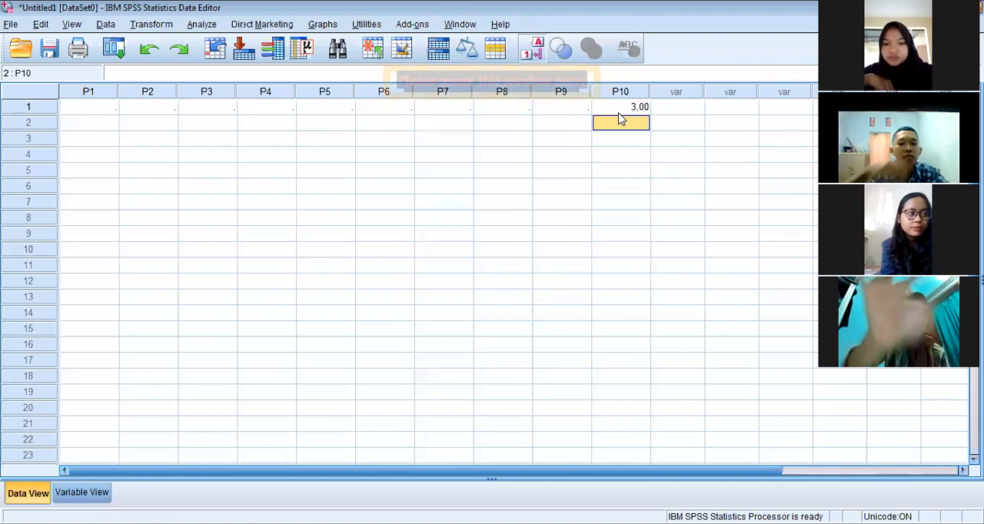
# Enter 3,10 as the P10 value of the second case
pyautogui.click(638, 108)
pyautogui.click(637, 125)
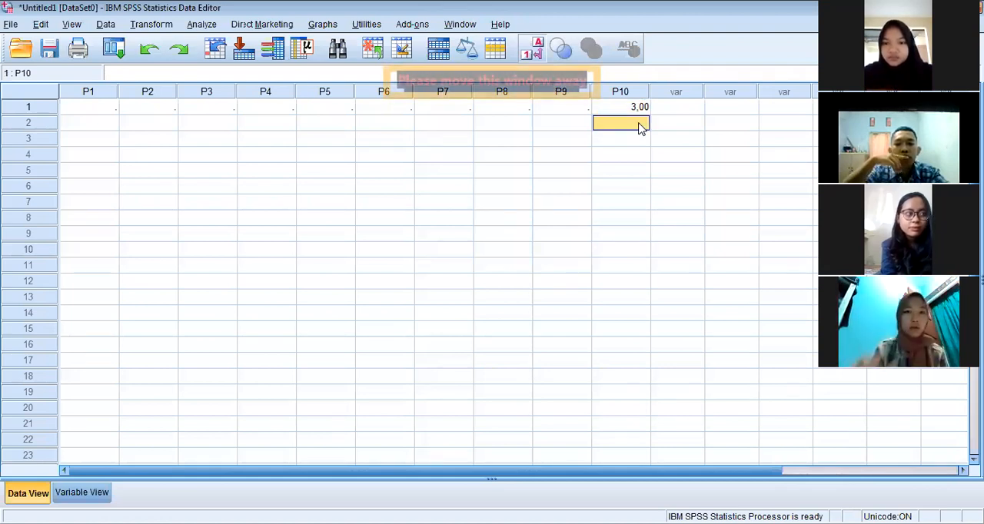
pyautogui.write('1')
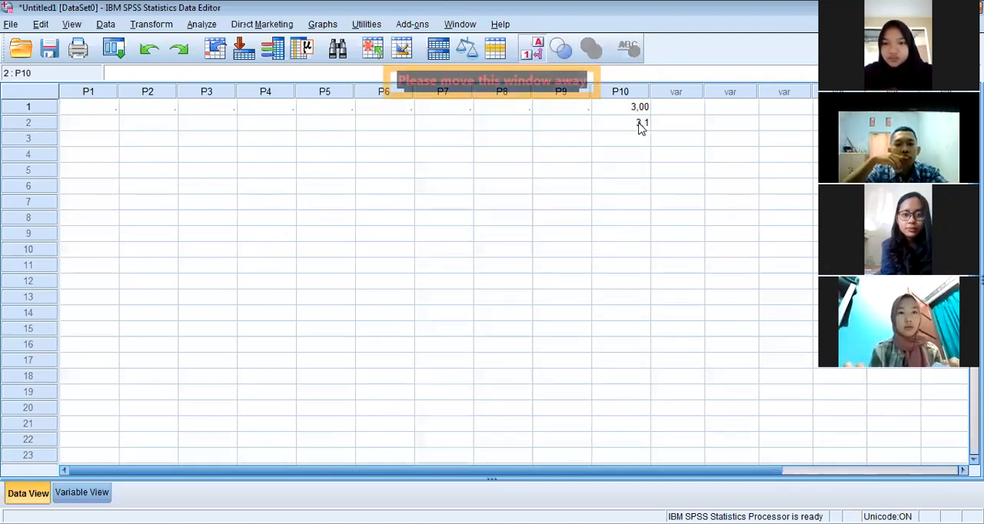
pyautogui.press('Return')
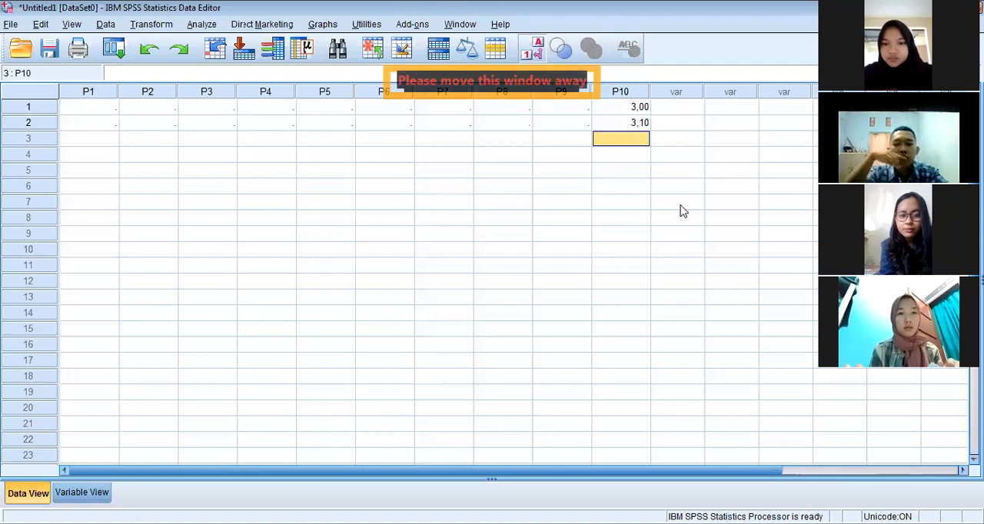
# Clear the P10 values of the first and second cases
pyautogui.click(640, 121)
pyautogui.press('Delete')
pyautogui.press('Up')
pyautogui.press('Delete')
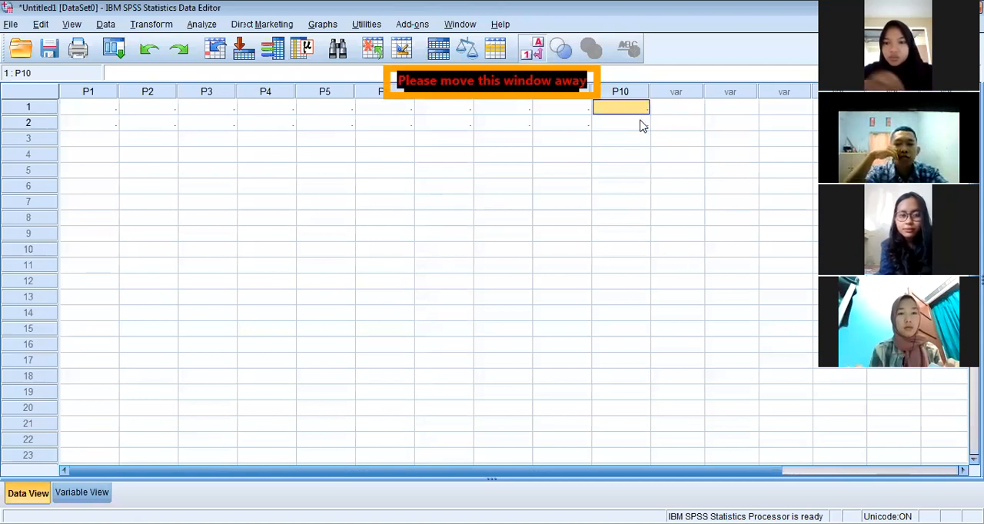
# Return to the variable definitions and set the number of decimals for P10 to 0
pyautogui.click(59, 495)
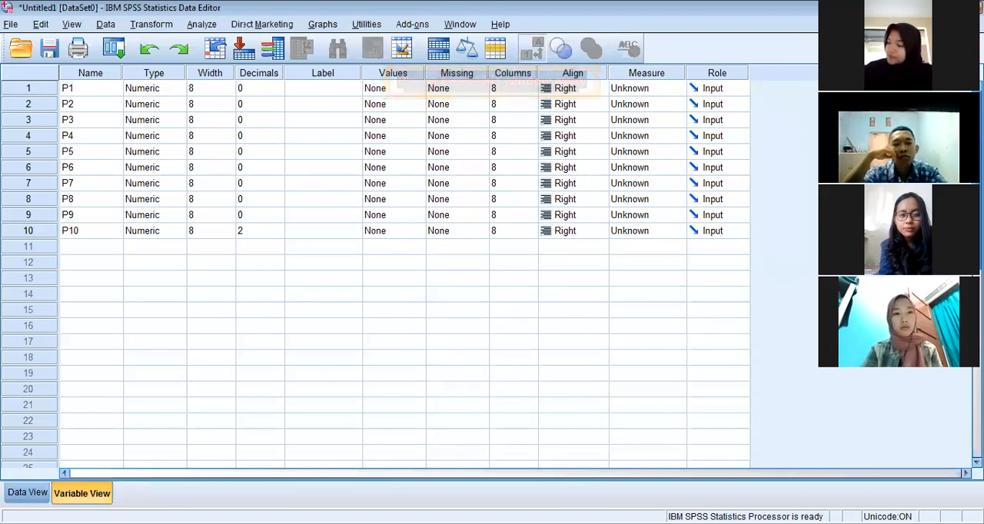
pyautogui.doubleClick(276, 234)
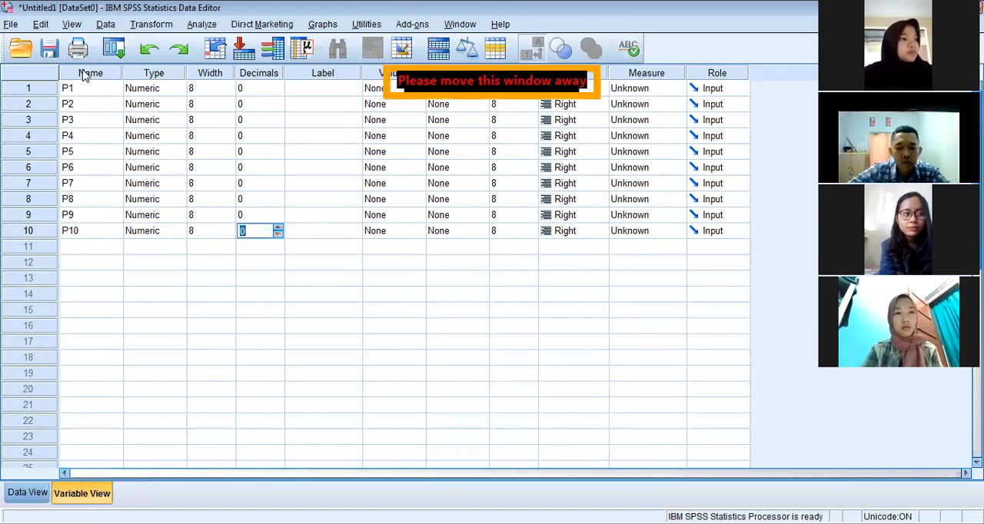
# Label variable P1 as "Pertanyaan 1"
pyautogui.click(326, 91)
pyautogui.write('Pe')
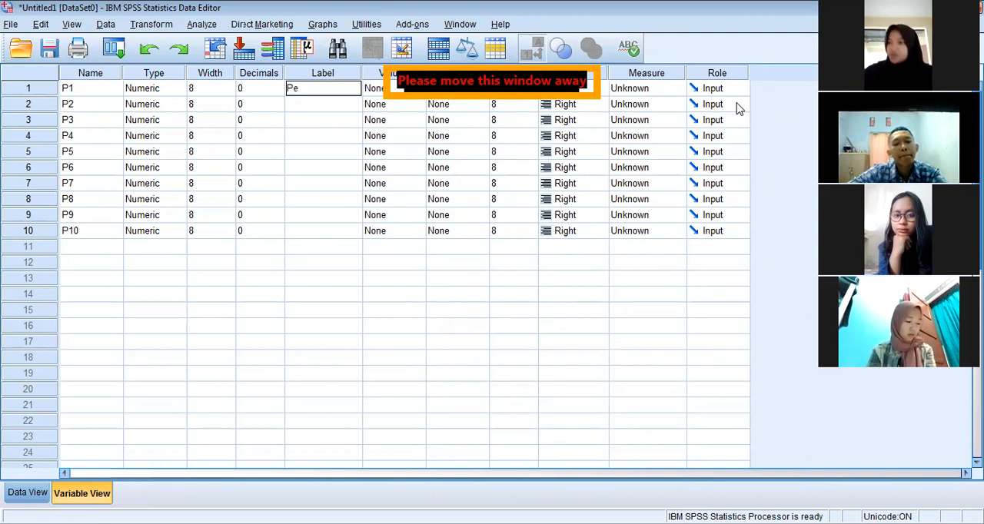
pyautogui.write('rtanyaan 1')
pyautogui.press('Return')
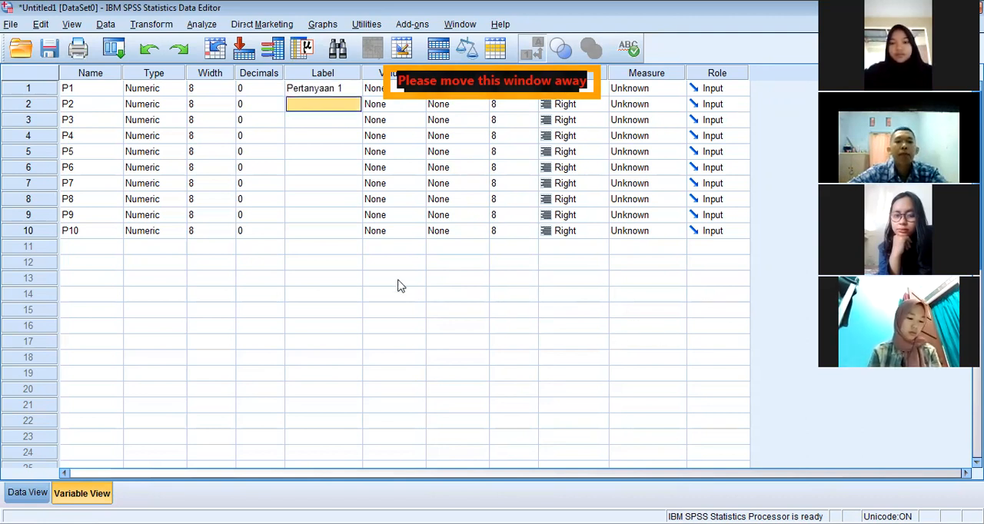
# Copy the label of P1 to variables P2 through P10
pyautogui.press('Up')
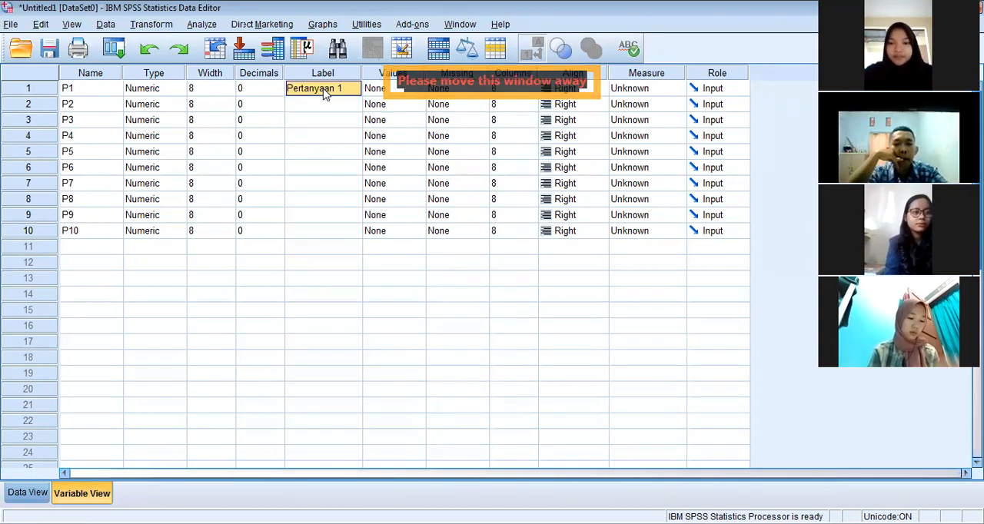
pyautogui.moveTo(323, 111); pyautogui.dragTo(323, 233)
pyautogui.write('Pertanyaan 1 Pertanyaan 1 Pertanyaan 1 Pertanyaan 1 Pertanyaan 1 Pertanyaan 1 Pertanyaan 1 Pertanyaan 1 Pertanyaan 1')
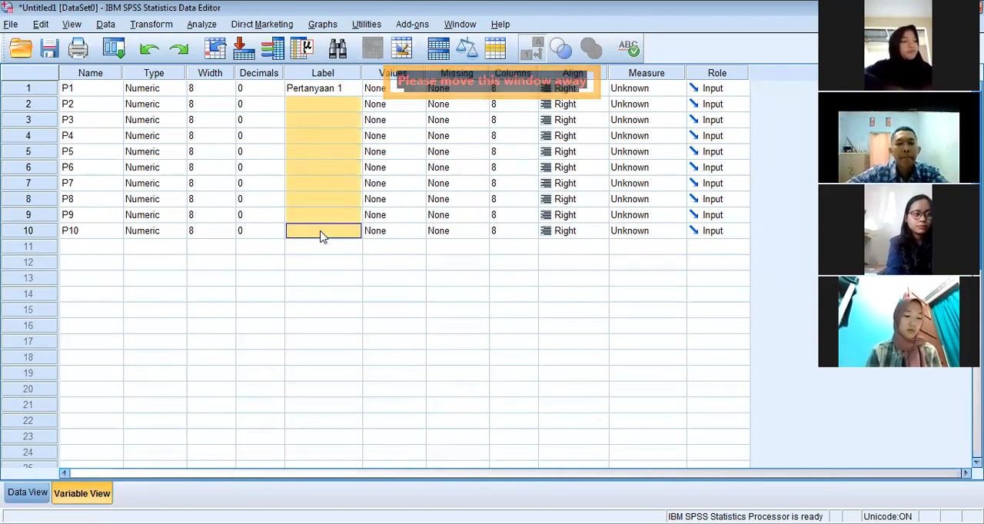
# Change the label of P2 to "Pertanyaan 2"
pyautogui.doubleClick(340, 104)
pyautogui.press('BackSpace')
pyautogui.write('1')
pyautogui.press('Return')
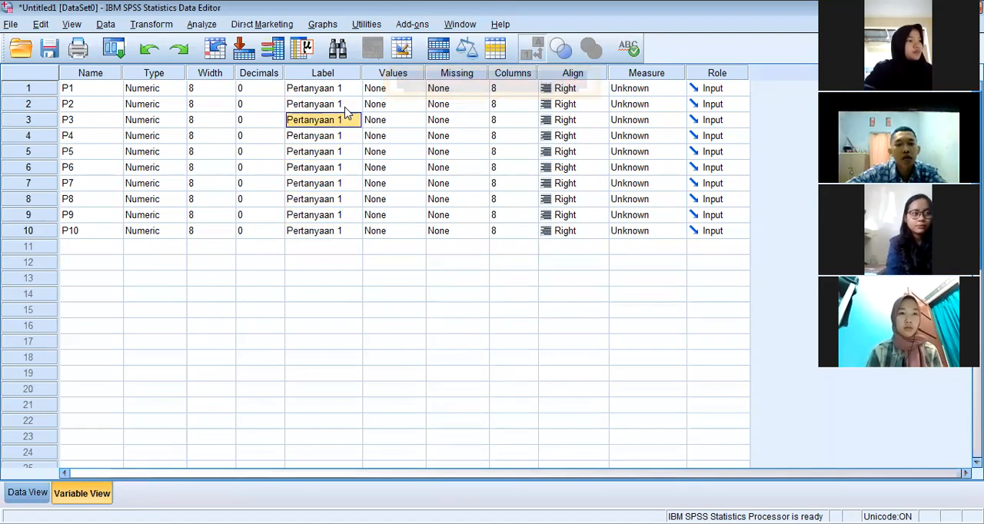
pyautogui.doubleClick(345, 109)
pyautogui.press('BackSpace')
pyautogui.write('2')
pyautogui.press('Return')
# Copy the label of P2 to P3 and change its number so it reads "Pertanyaan 3"
pyautogui.press('BackSpace')
pyautogui.moveTo(346, 95); pyautogui.dragTo(346, 98)
pyautogui.click(344, 103)
pyautogui.hotkey('ctrl', 'c')
pyautogui.click(329, 121)
pyautogui.hotkey('ctrl', 'v')
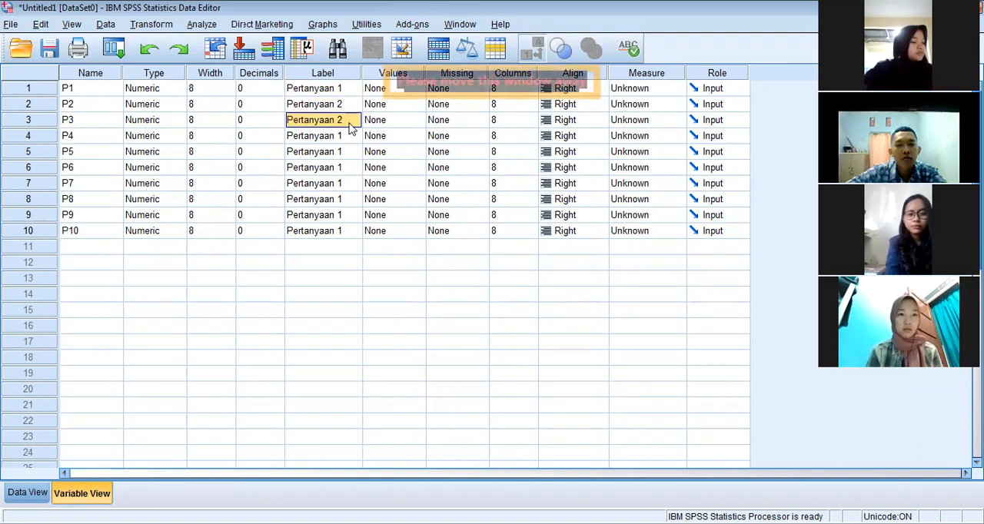
pyautogui.doubleClick(350, 121)
pyautogui.press('BackSpace')
pyautogui.write('3')
pyautogui.press('Return')
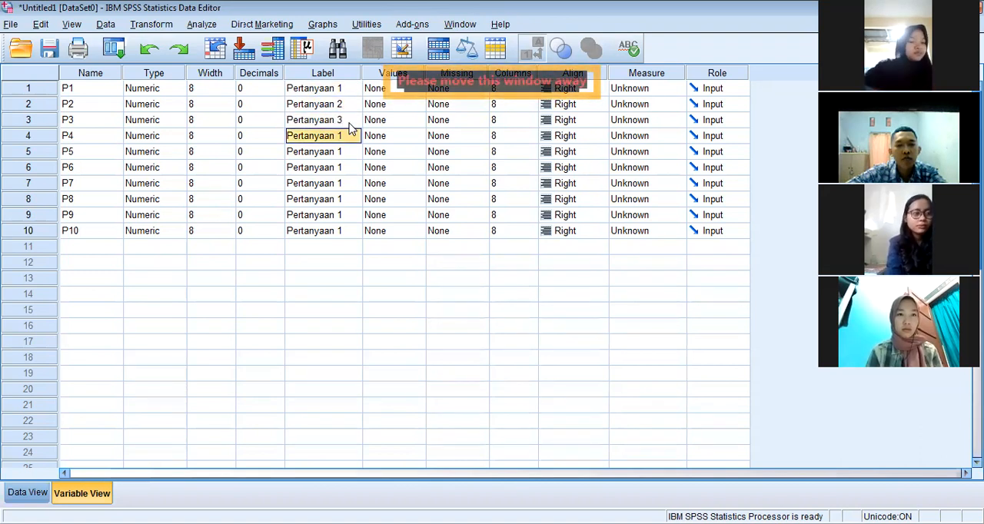
# Change the labels of P4 and P5 to "Pertanyaan 4" and "Pertanyaan 5"
pyautogui.press('F2')
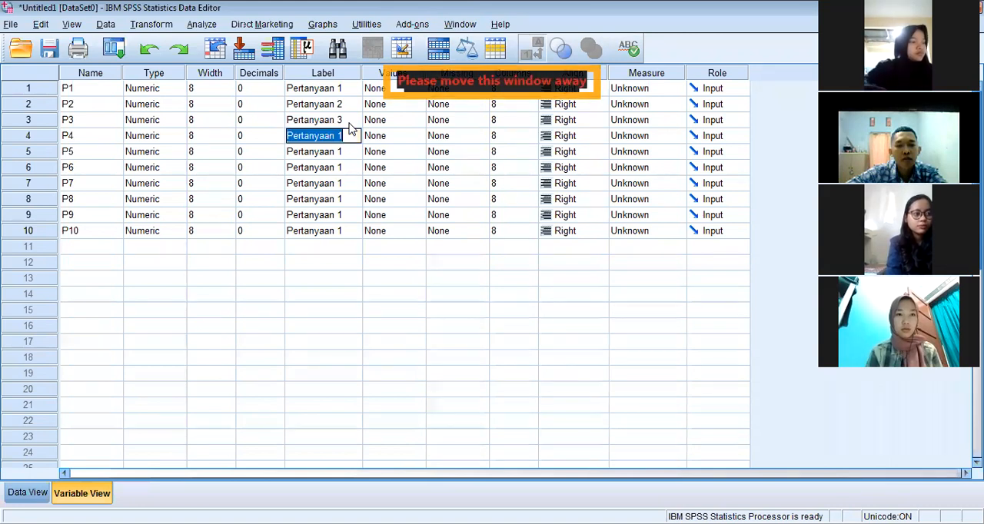
pyautogui.press('Right')
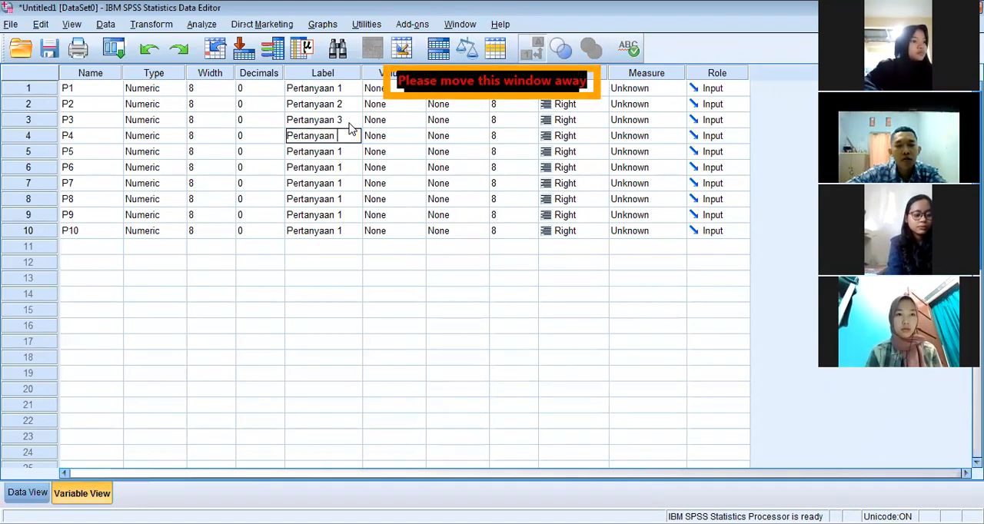
pyautogui.write('4')
pyautogui.press('Return')
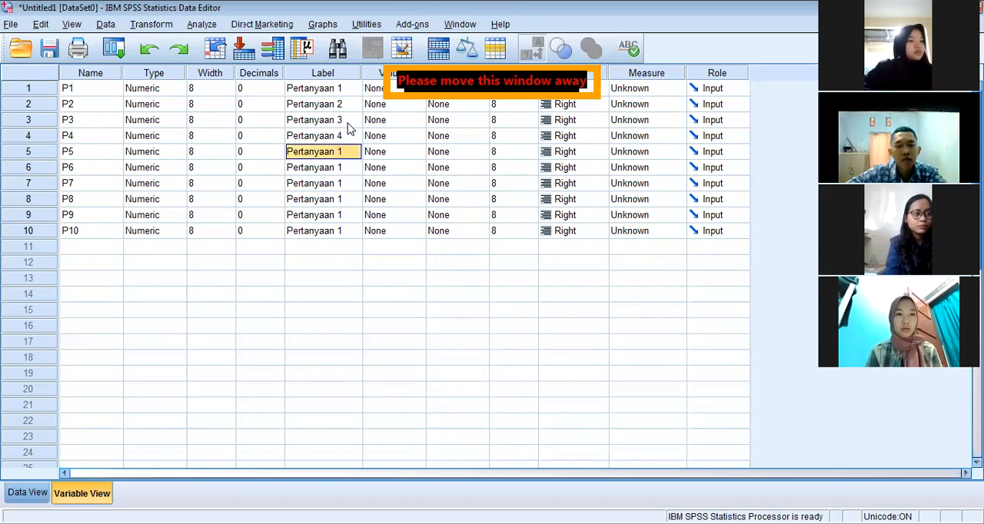
pyautogui.doubleClick(353, 150)
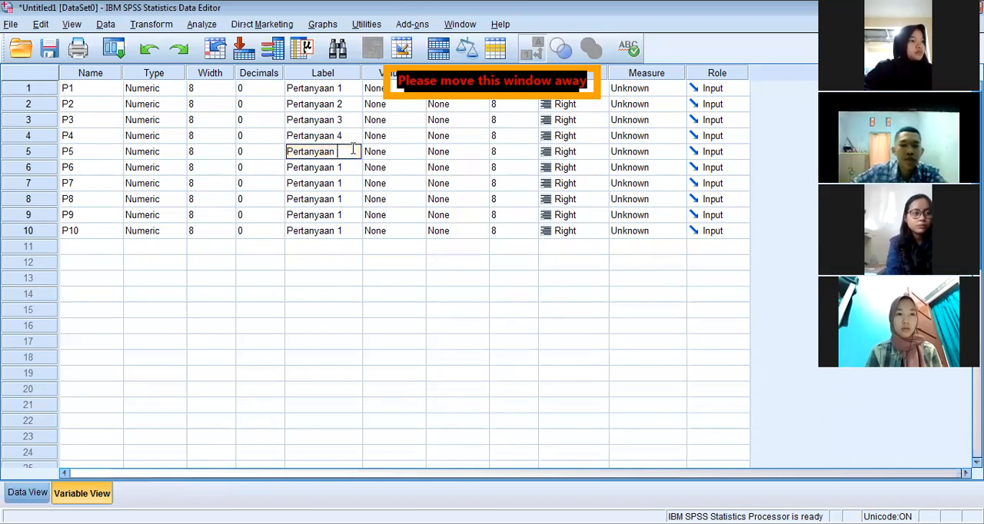
# Change the labels of P6, P7 and P8 to "Pertanyaan 6", "Pertanyaan 7" and "Pertanyaan 8"
pyautogui.doubleClick(354, 167)
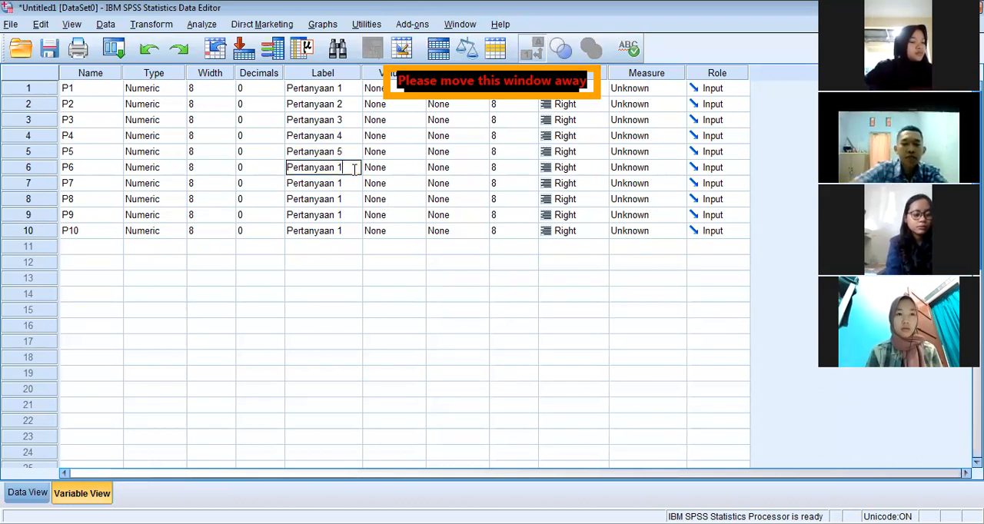
pyautogui.write('6')
pyautogui.doubleClick(359, 185)
pyautogui.write('7')
pyautogui.doubleClick(356, 199)
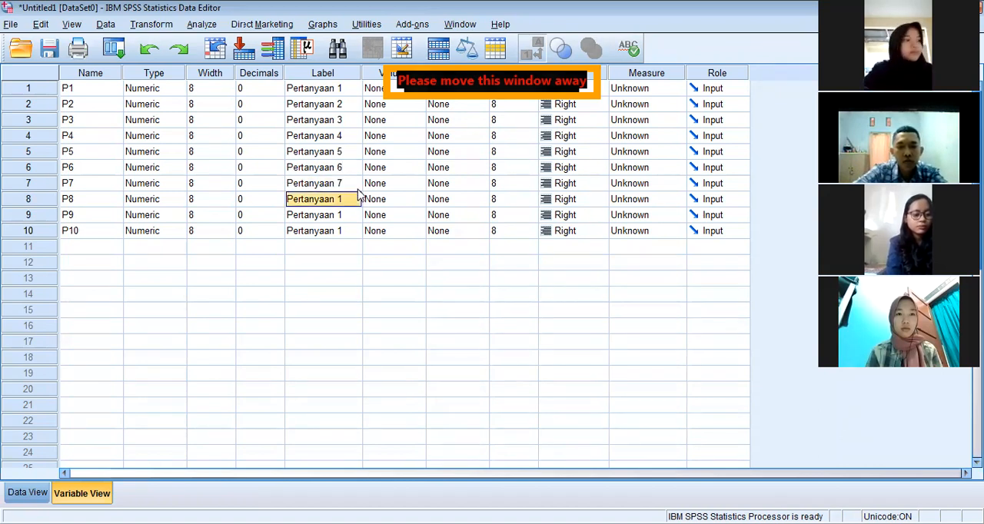
pyautogui.press('BackSpace')
pyautogui.write('8')
pyautogui.press('Up')
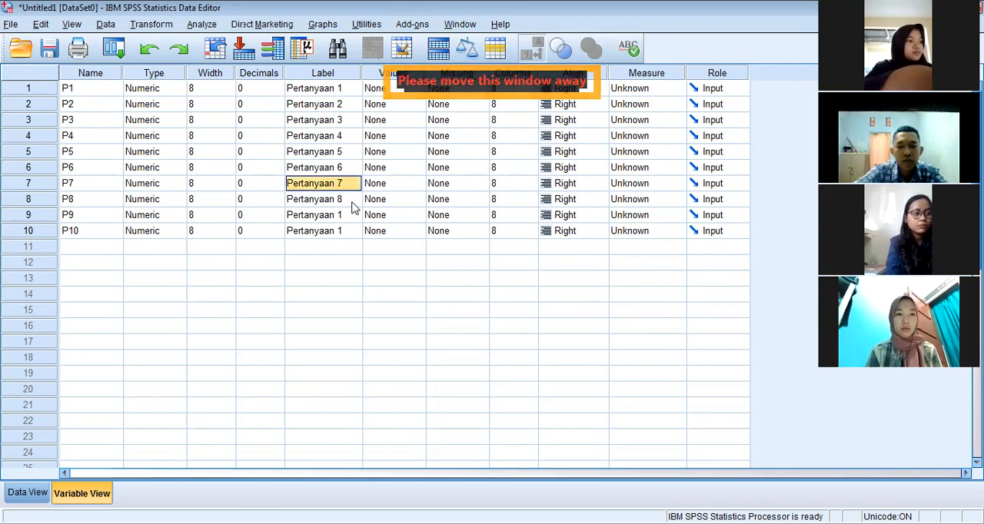
# Change the labels of P9 and P10 to "Pertanyaan 9" and "Pertanyaan 10"
pyautogui.doubleClick(354, 215)
pyautogui.press('BackSpace')
pyautogui.write('9')
pyautogui.doubleClick(353, 232)
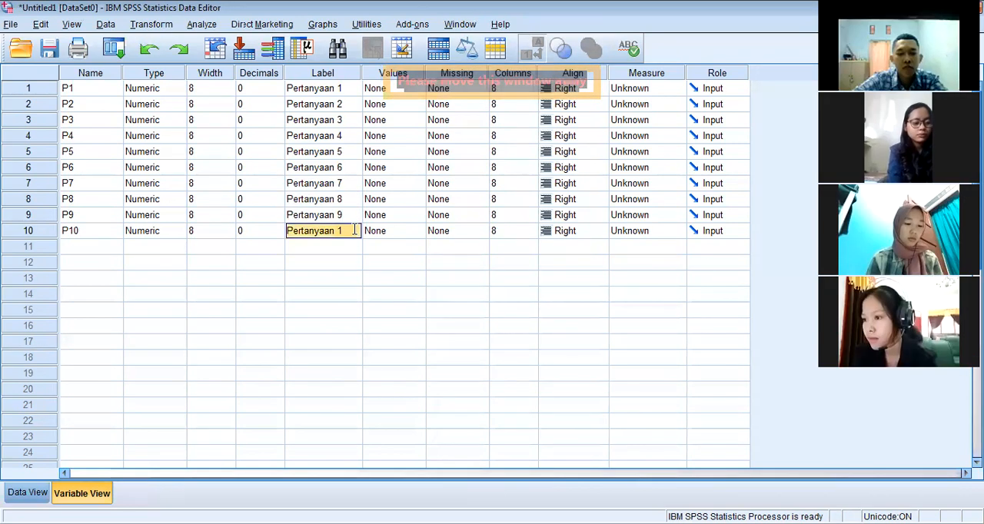
pyautogui.write('0')
pyautogui.press('Return')
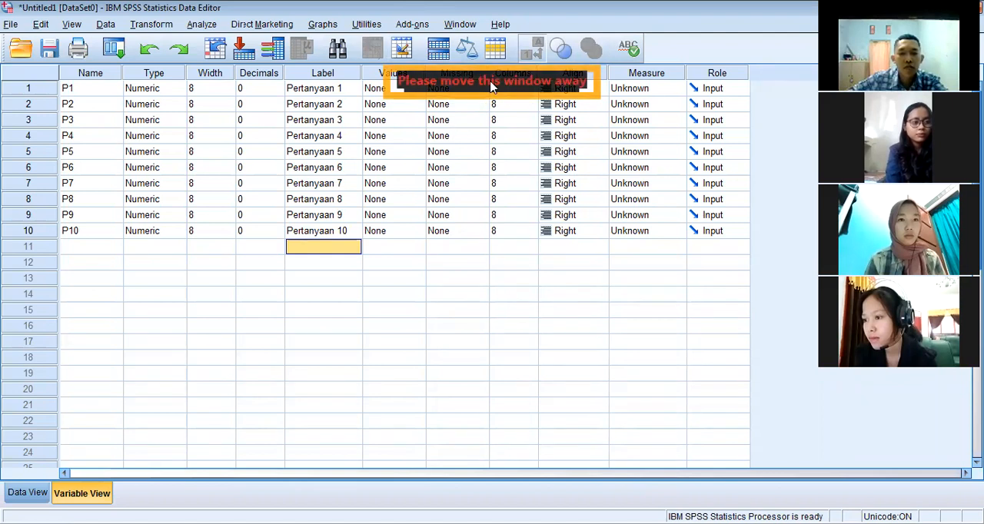
pyautogui.moveTo(493, 88); pyautogui.dragTo(496, 183)
pyautogui.click(454, 189)
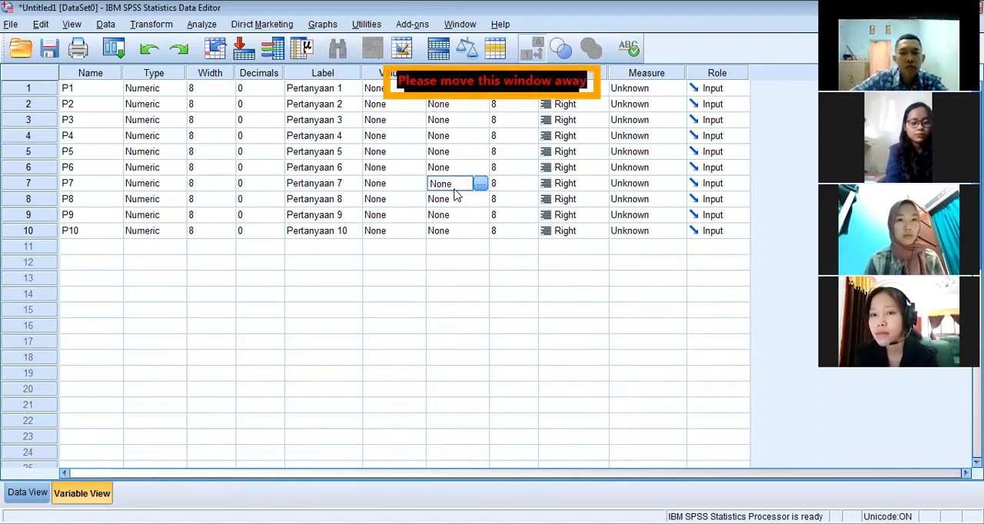
pyautogui.click(604, 75)
pyautogui.click(604, 90)
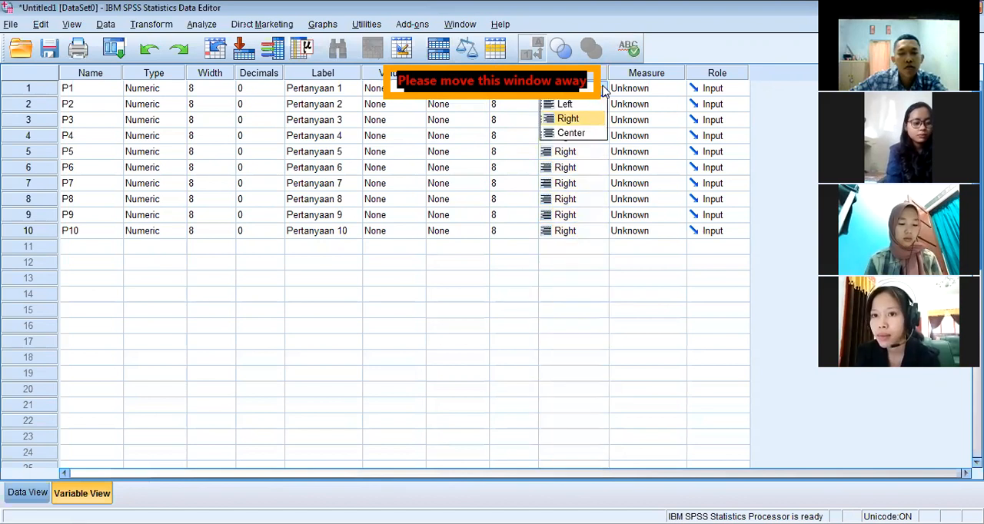
pyautogui.moveTo(568, 73); pyautogui.dragTo(698, 33)
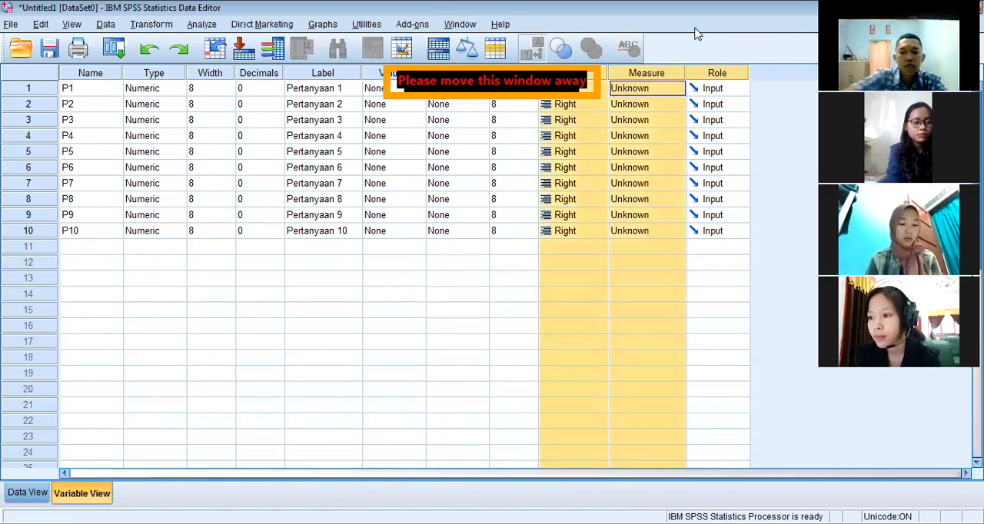
# Set the alignment of variables P1, P2 and P3 to Center
pyautogui.click(604, 90)
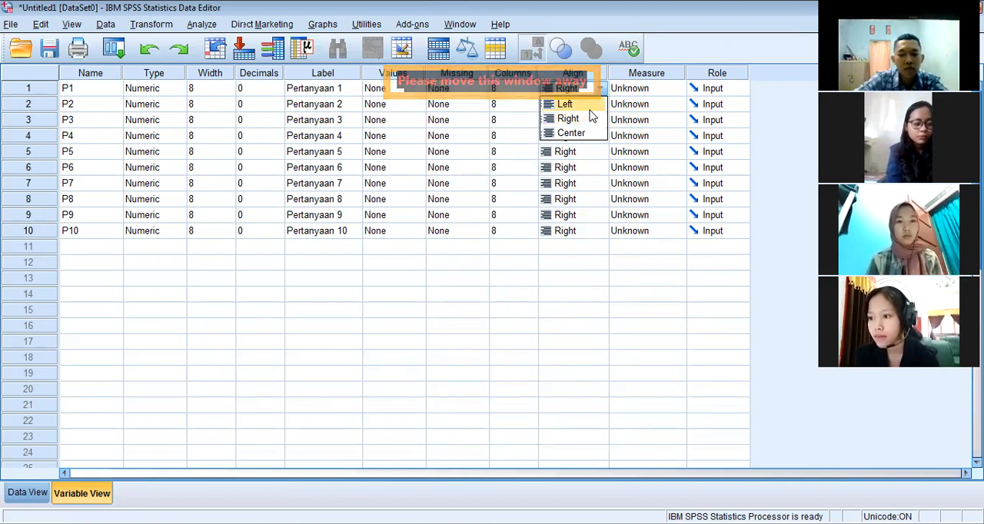
pyautogui.click(589, 132)
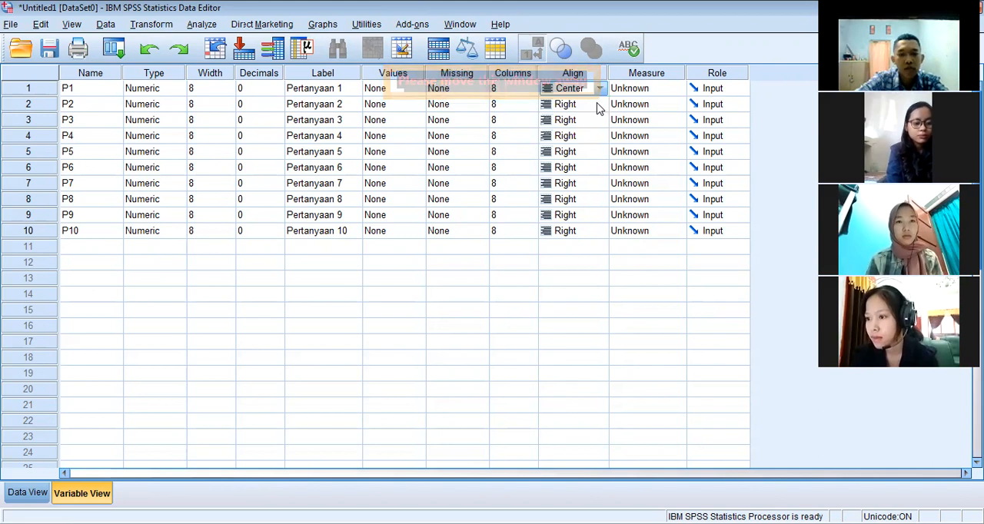
pyautogui.click(597, 105)
pyautogui.click(599, 104)
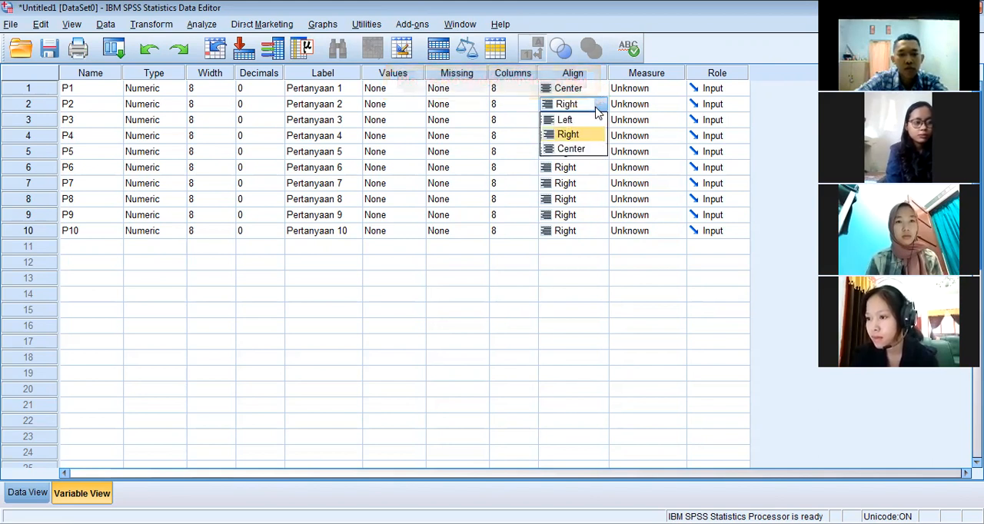
pyautogui.click(595, 149)
pyautogui.click(601, 123)
pyautogui.click(599, 120)
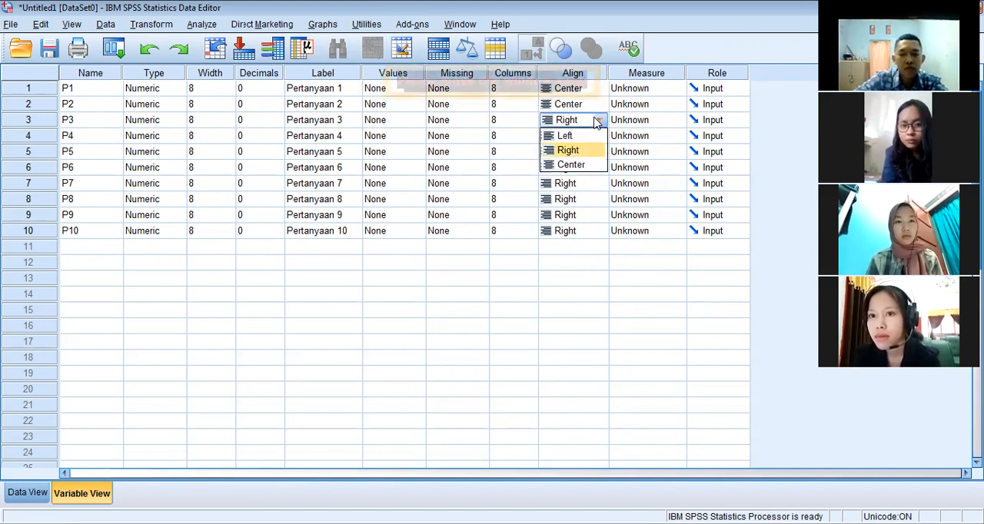
pyautogui.click(599, 165)
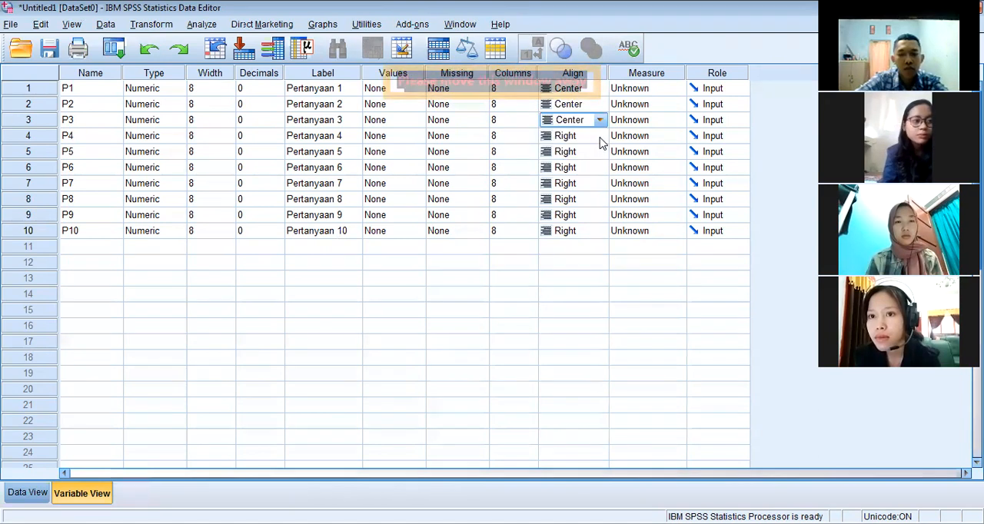
# Set the alignment of variables P4, P5 and P6 to Center
pyautogui.press('Down')
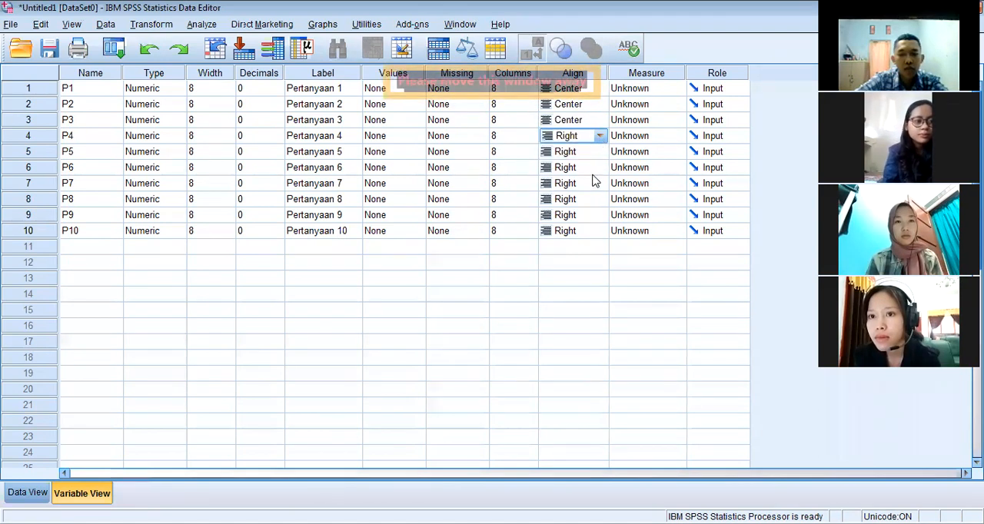
pyautogui.click(599, 135)
pyautogui.click(581, 179)
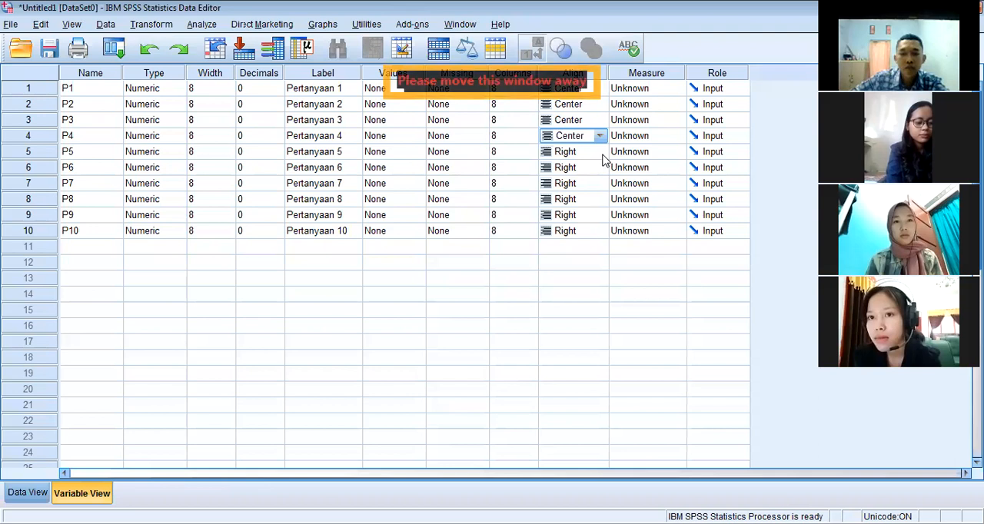
pyautogui.click(601, 156)
pyautogui.click(599, 166)
pyautogui.click(600, 156)
pyautogui.click(600, 156)
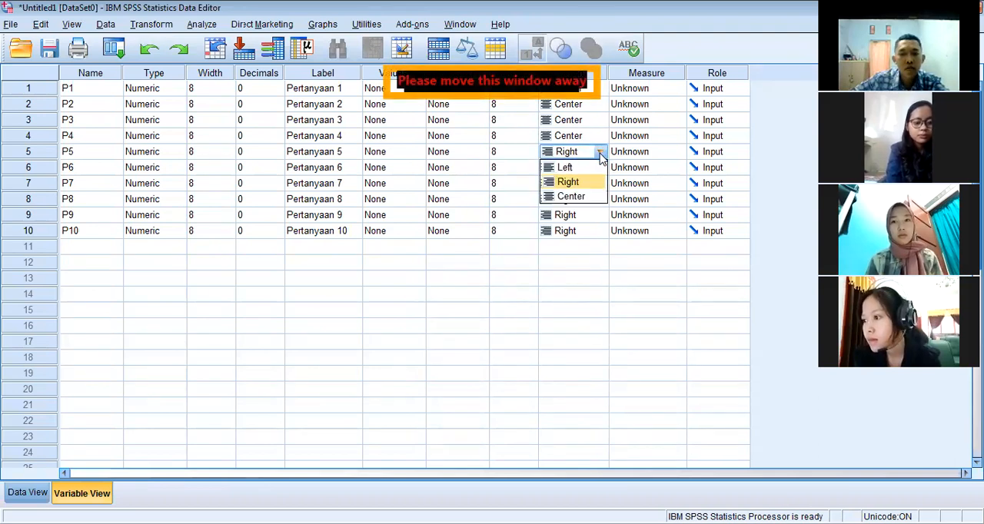
pyautogui.click(570, 196)
pyautogui.click(600, 166)
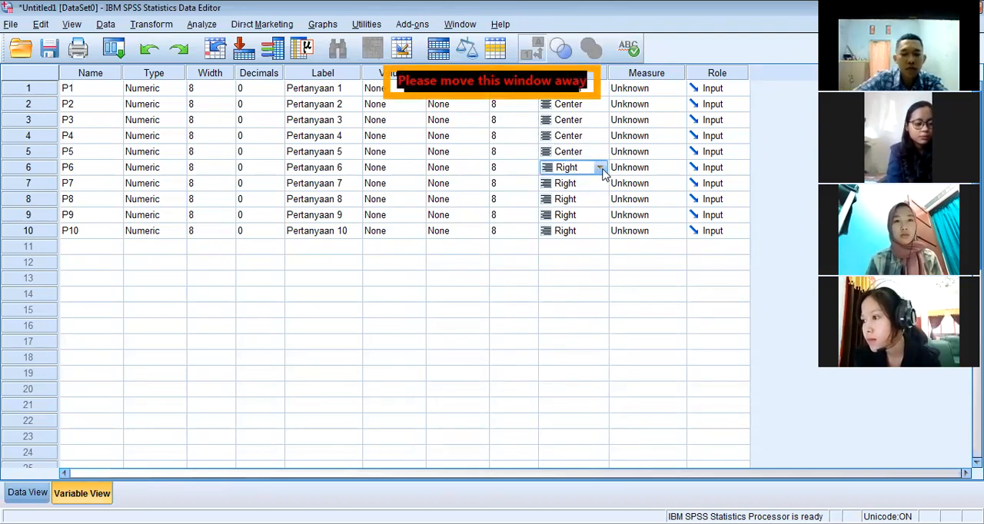
pyautogui.click(600, 167)
pyautogui.click(592, 211)
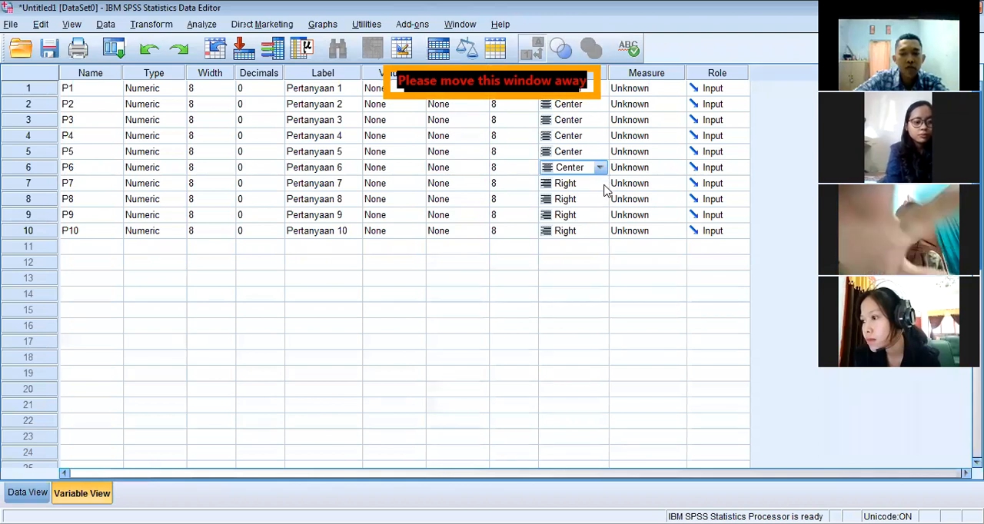
# Set the alignment of variables P7 and P8 to Center
pyautogui.click(604, 189)
pyautogui.click(601, 185)
pyautogui.click(596, 227)
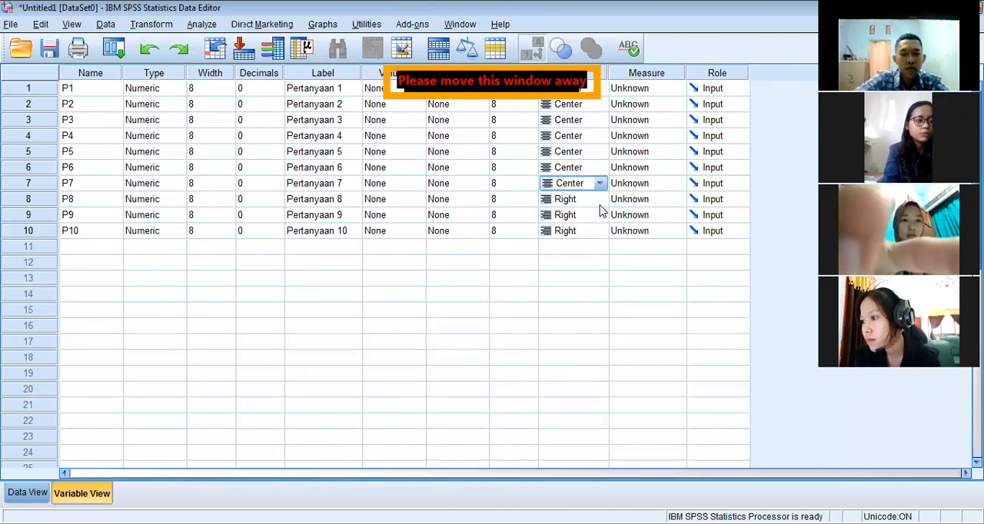
pyautogui.click(601, 204)
pyautogui.click(599, 200)
pyautogui.click(601, 246)
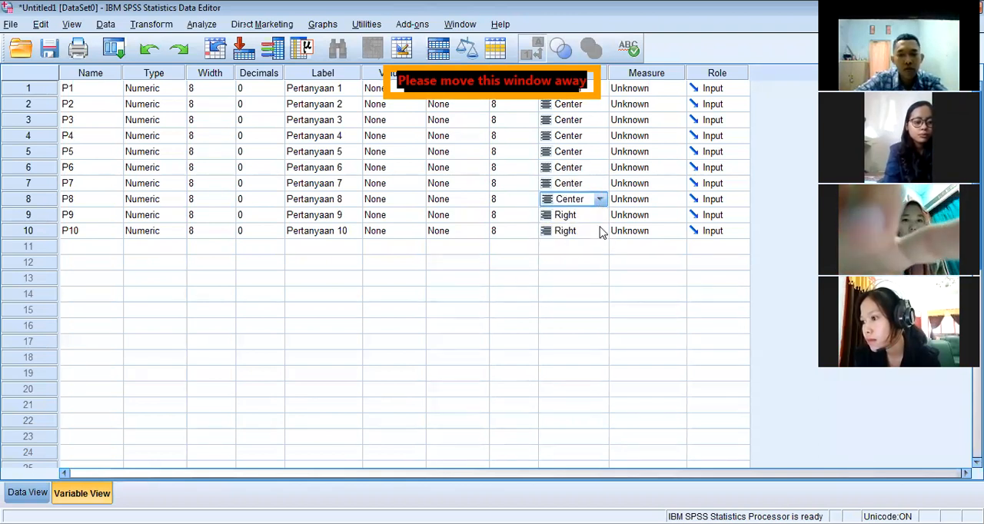
# Set the alignment of variables P9 and P10 to Center
pyautogui.click(601, 218)
pyautogui.click(599, 215)
pyautogui.click(590, 259)
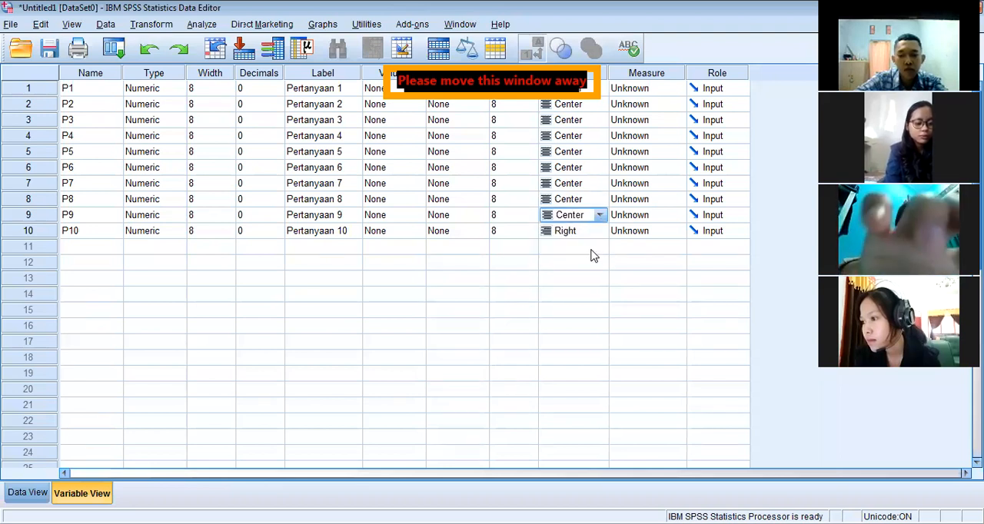
pyautogui.click(606, 233)
pyautogui.click(599, 231)
pyautogui.click(601, 232)
pyautogui.click(601, 232)
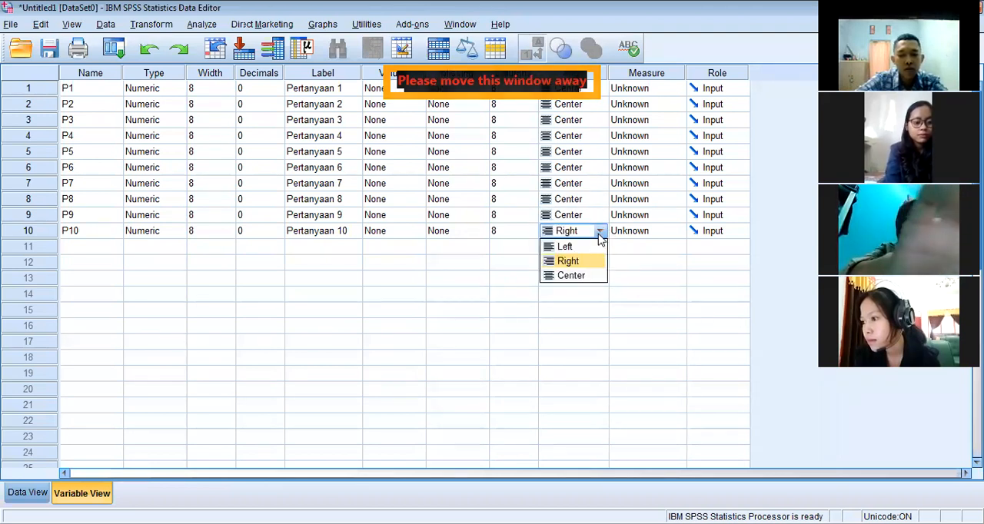
pyautogui.click(584, 276)
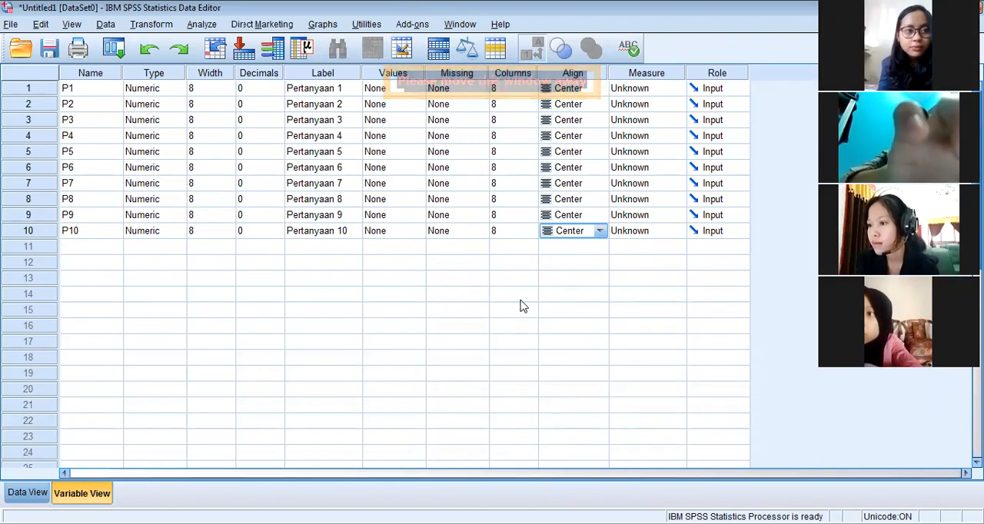
# Set the measurement level of variables P1, P2 and P3 to Scale
pyautogui.click(672, 93)
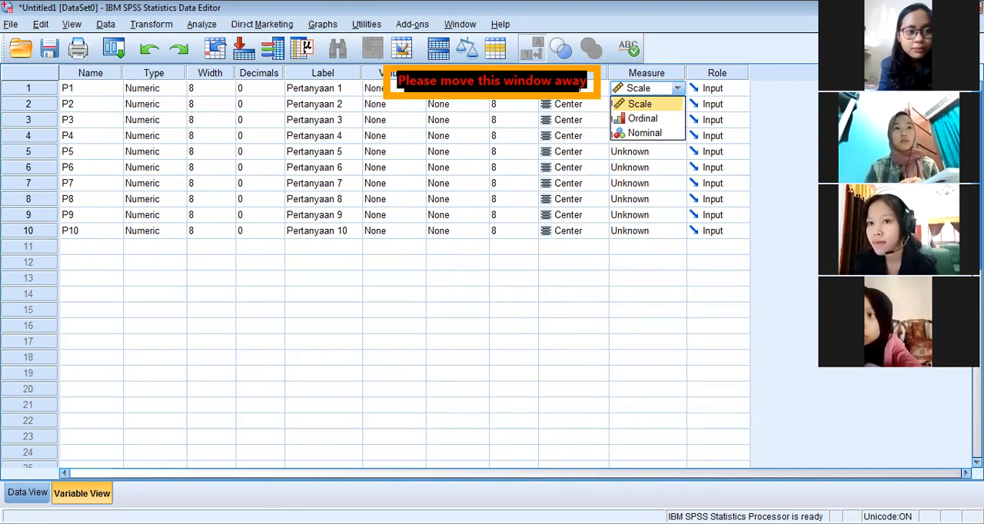
pyautogui.click(658, 104)
pyautogui.click(650, 104)
pyautogui.click(654, 120)
pyautogui.click(650, 120)
# Set the measurement level of variables P4, P5 and P6 to Scale
pyautogui.click(651, 136)
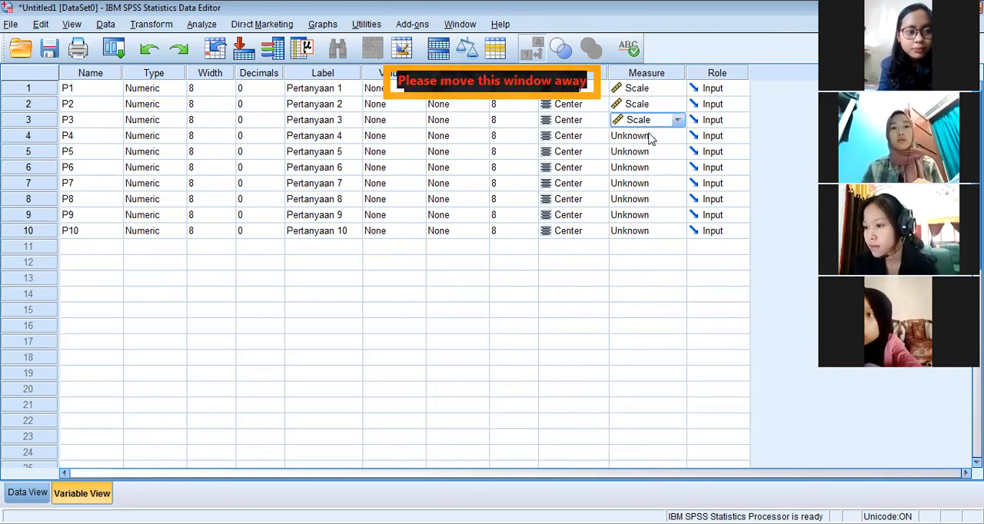
pyautogui.click(648, 137)
pyautogui.click(641, 152)
pyautogui.click(637, 167)
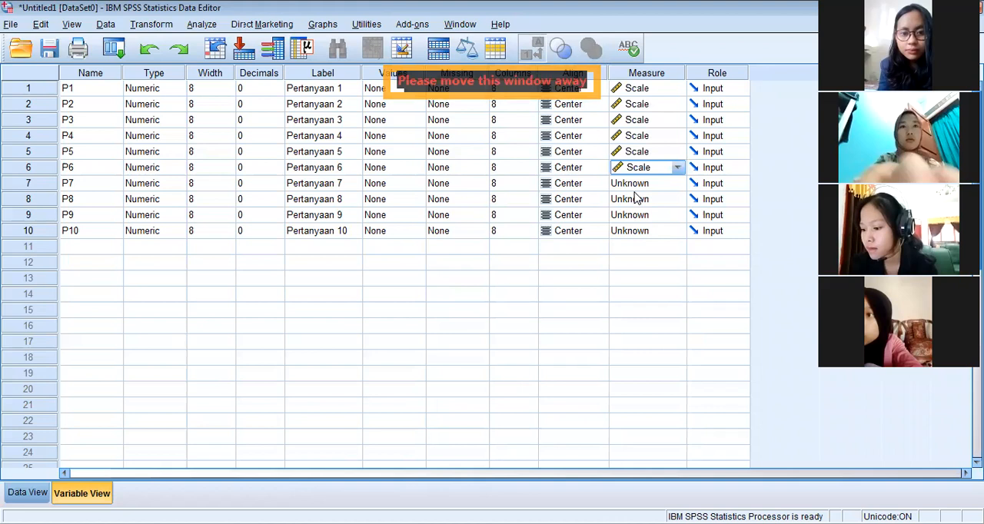
# Set the measurement level of variables P7, P8, P9 and P10 to Scale
pyautogui.click(638, 183)
pyautogui.click(636, 198)
pyautogui.click(637, 199)
pyautogui.click(637, 215)
pyautogui.click(637, 218)
pyautogui.click(638, 232)
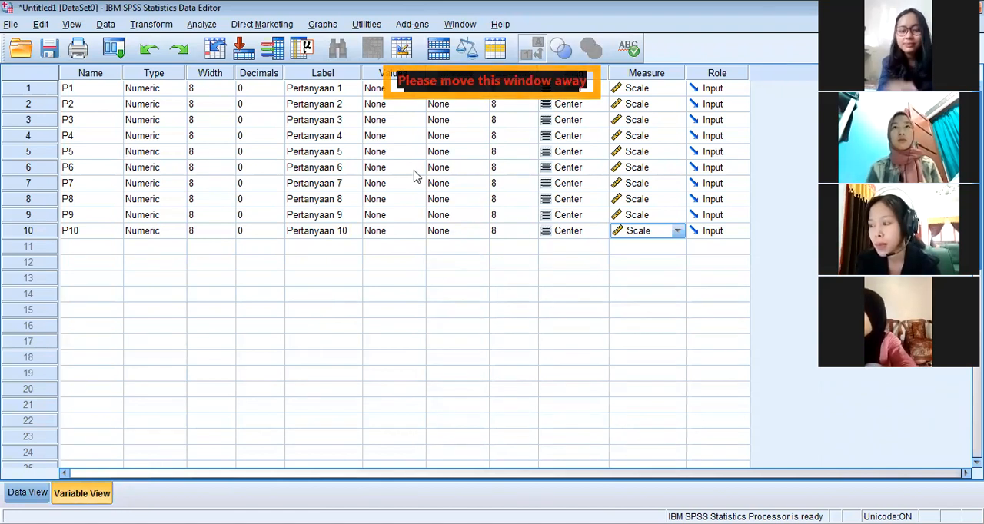
# Switch to the data sheet and enter 7, 6, 6, 5 and 3 for P1 in cases 1 to 5
pyautogui.click(28, 492)
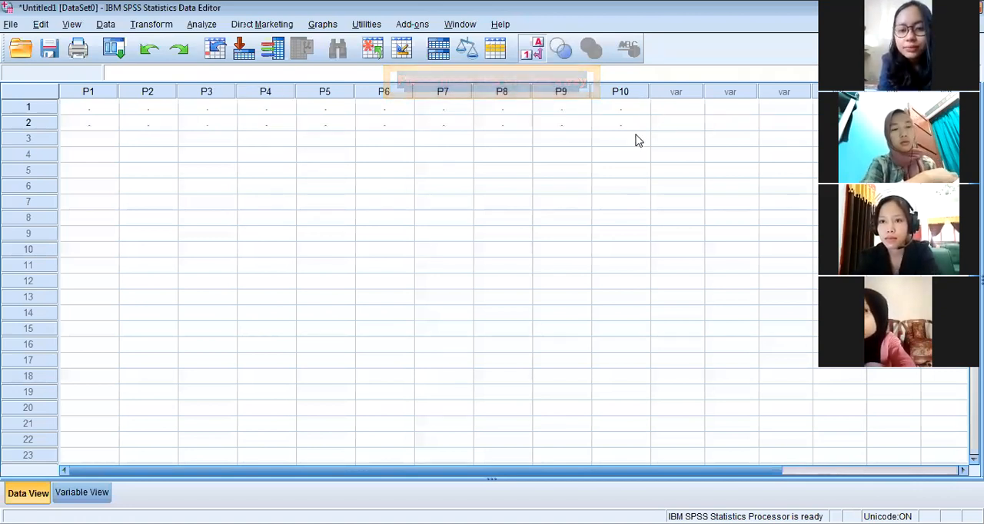
pyautogui.click(90, 107)
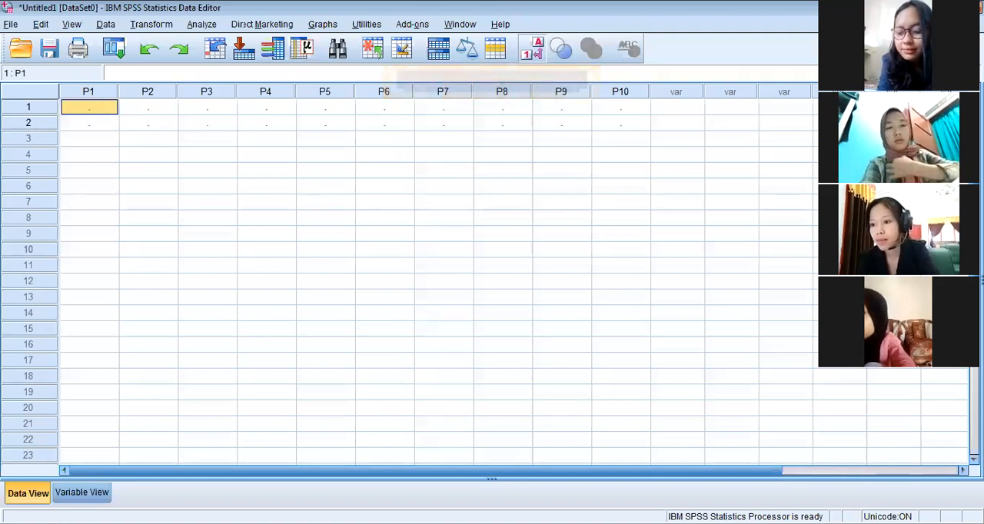
pyautogui.write('7')
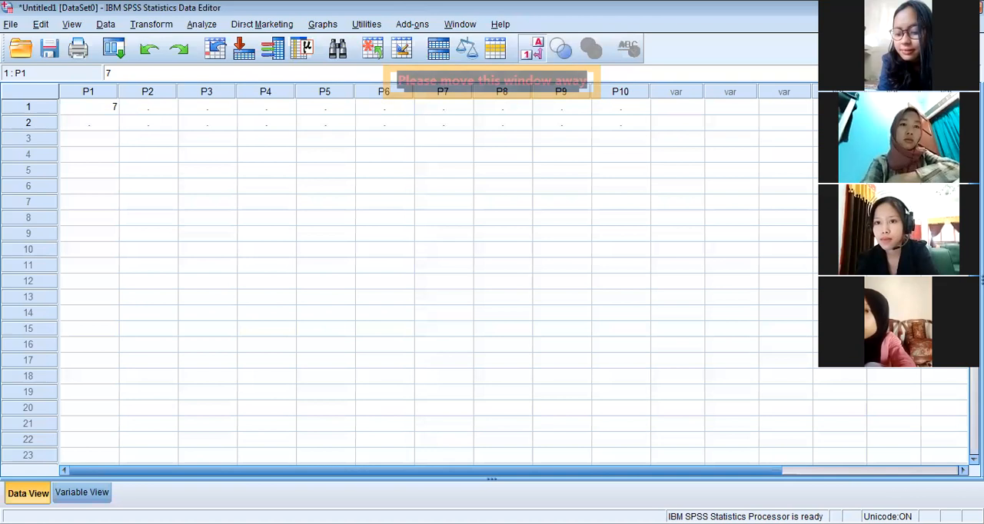
pyautogui.press('Return')
pyautogui.write('6')
pyautogui.press('Return')
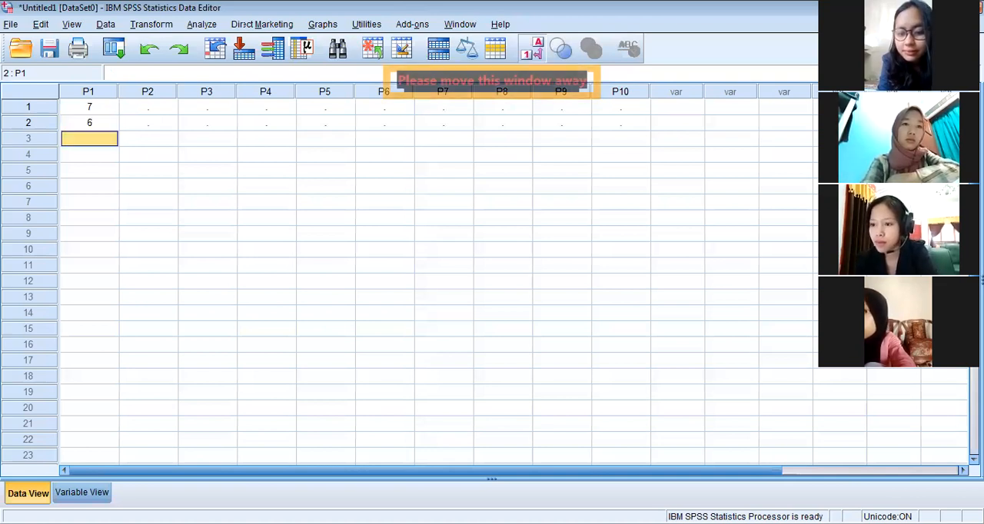
pyautogui.write('6')
pyautogui.press('Return')
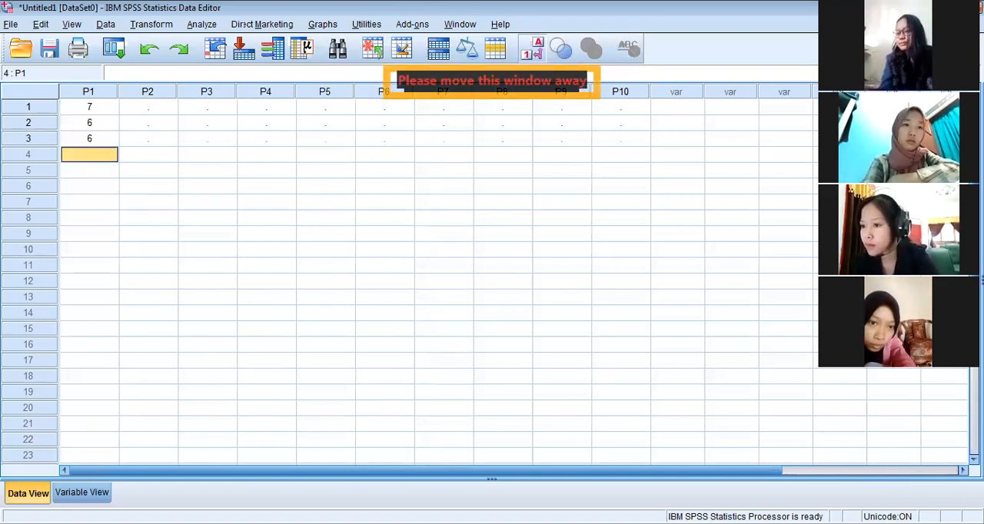
pyautogui.write('5')
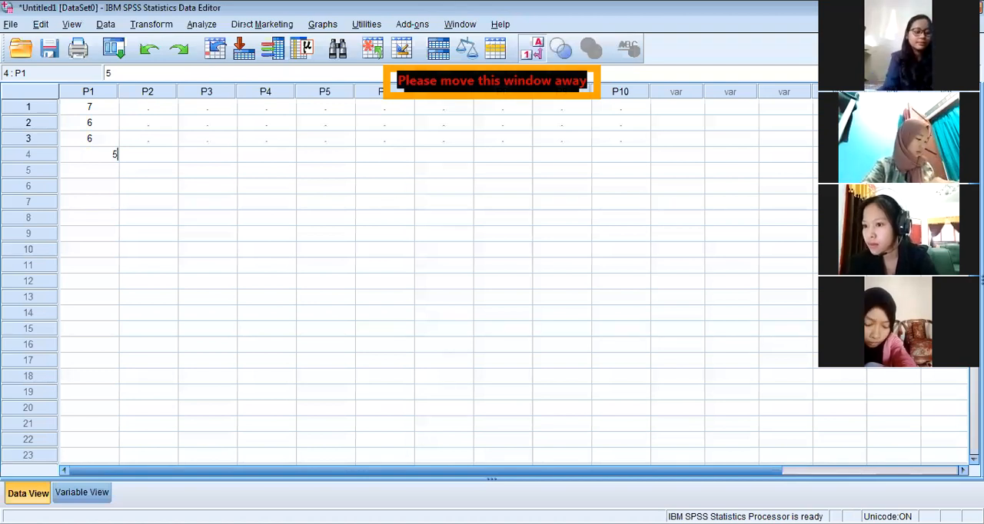
pyautogui.press('Return')
pyautogui.write('3')
pyautogui.press('Return')
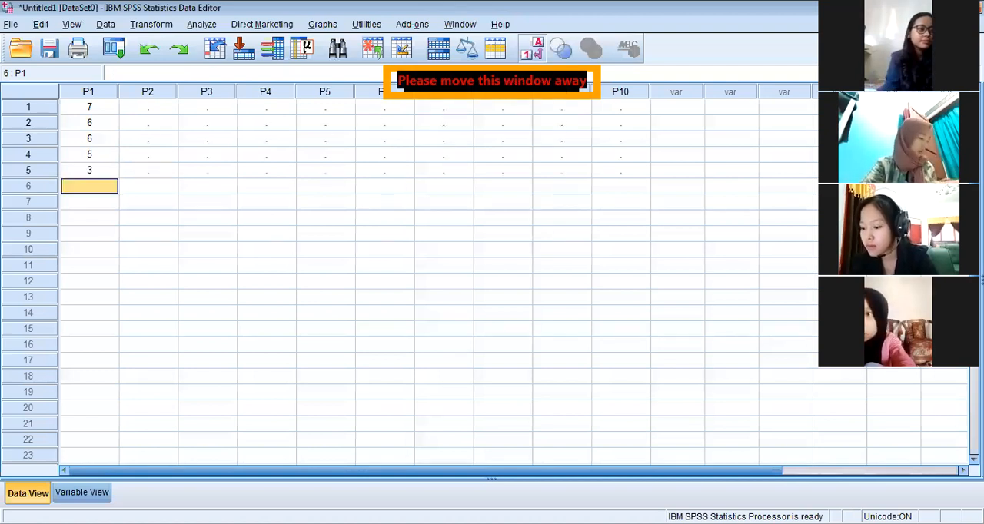
# Enter 5, 4, 4, 6 and 5 for P1 in cases 6 to 10
pyautogui.write('5')
pyautogui.press('Return')
pyautogui.write('4')
pyautogui.press('Return')
pyautogui.write('4')
pyautogui.press('Return')
pyautogui.write('6')
pyautogui.press('Return')
pyautogui.write('5')
# Enter 6 and 5 for P2 in cases 1 and 2
pyautogui.press('Tab')
pyautogui.press('Up')
pyautogui.press('Up')
pyautogui.press('Up')
pyautogui.press('Up')
pyautogui.press('Up')
pyautogui.press('Up')
pyautogui.press('Up')
pyautogui.press('Up')
pyautogui.press('Up')
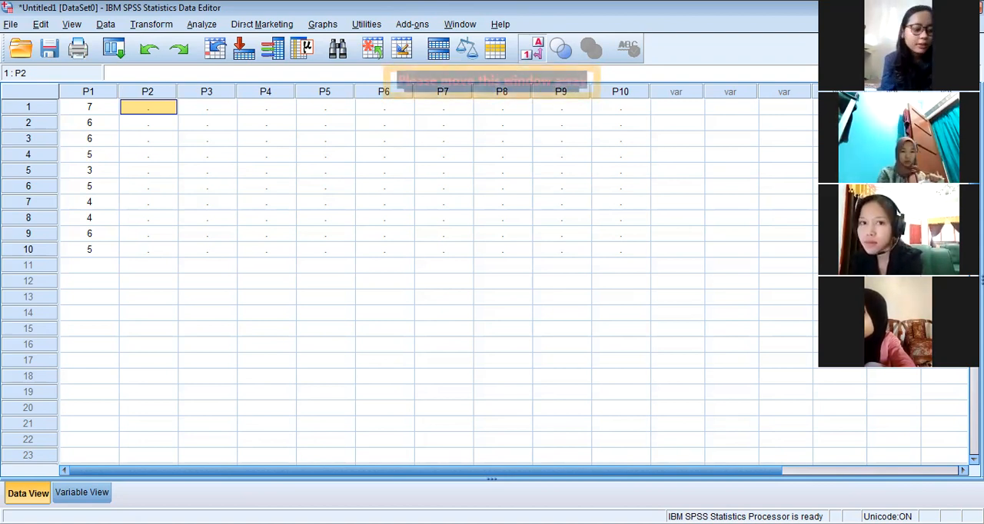
pyautogui.write('6')
pyautogui.press('Return')
pyautogui.write('5')
pyautogui.press('Return')
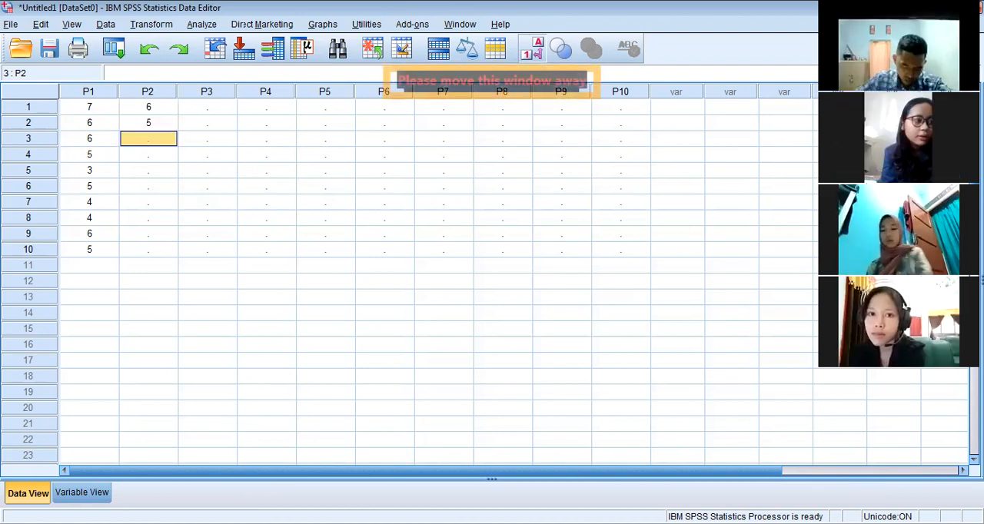
# Enter 6 and 4 for P3 in cases 1 and 2
pyautogui.press('Right')
pyautogui.press('Up')
pyautogui.press('Up')
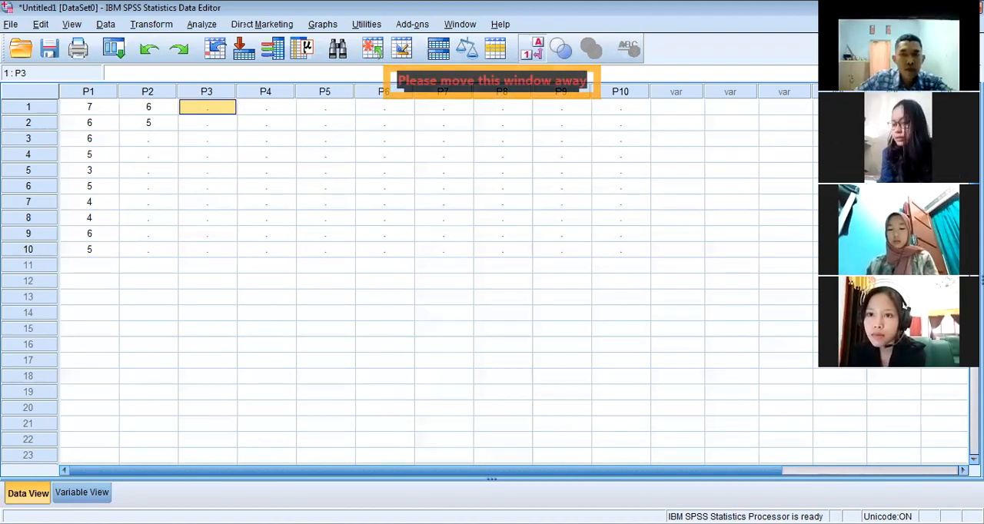
pyautogui.write('6')
pyautogui.press('Return')
pyautogui.write('4')
pyautogui.press('Return')
# Enter 5 and 4 for P4 in cases 1 and 2
pyautogui.press('Right')
pyautogui.press('Up')
pyautogui.press('Up')
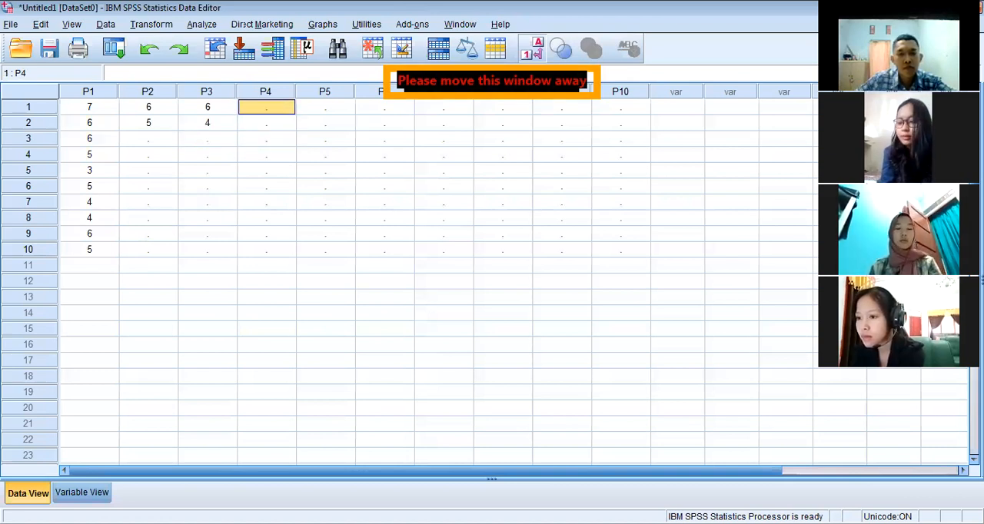
pyautogui.write('5')
pyautogui.press('Return')
pyautogui.write('4')
# Enter 7 and 6 for P5 in cases 1 and 2
pyautogui.press('Right')
pyautogui.press('Up')
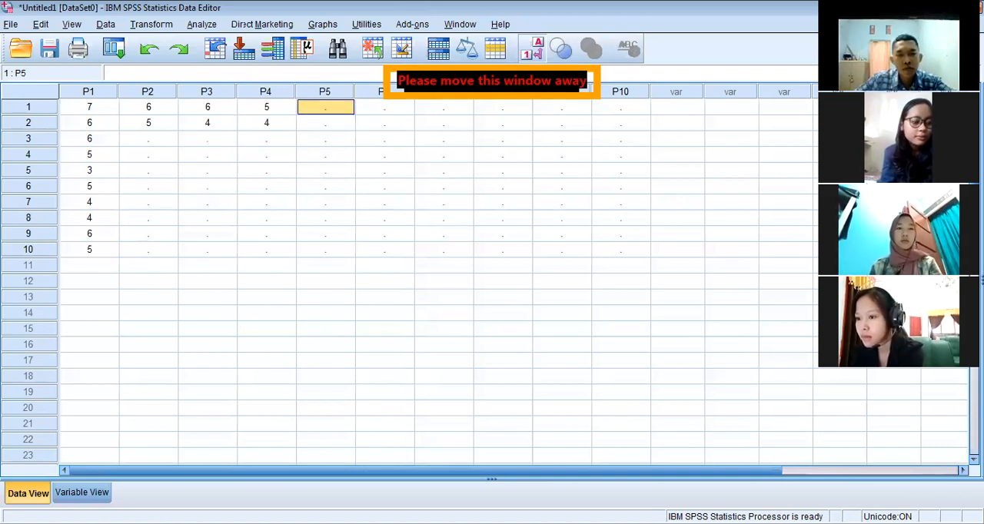
pyautogui.write('7')
pyautogui.press('Return')
pyautogui.write('6')
# Enter 7 and 6 for P6 in cases 1 and 2
pyautogui.press('Right')
pyautogui.press('Up')
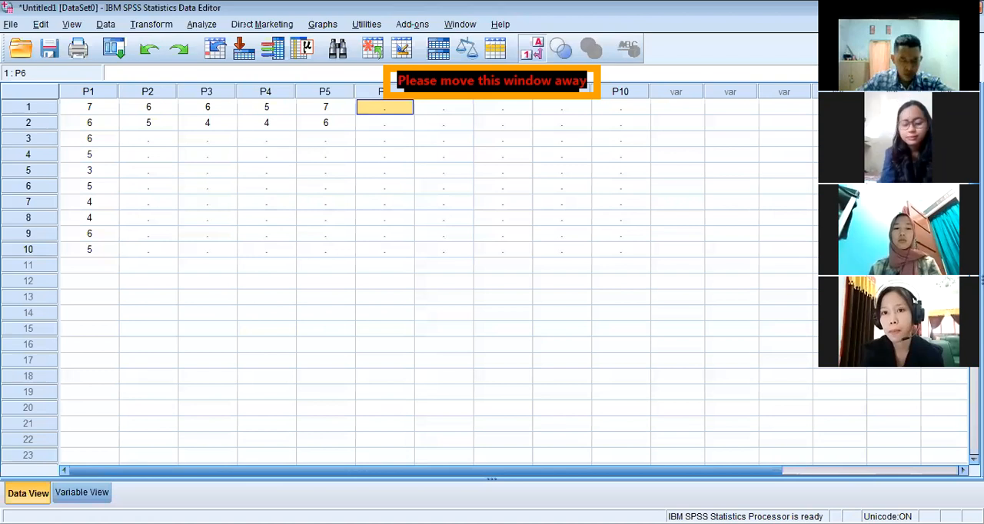
pyautogui.write('7')
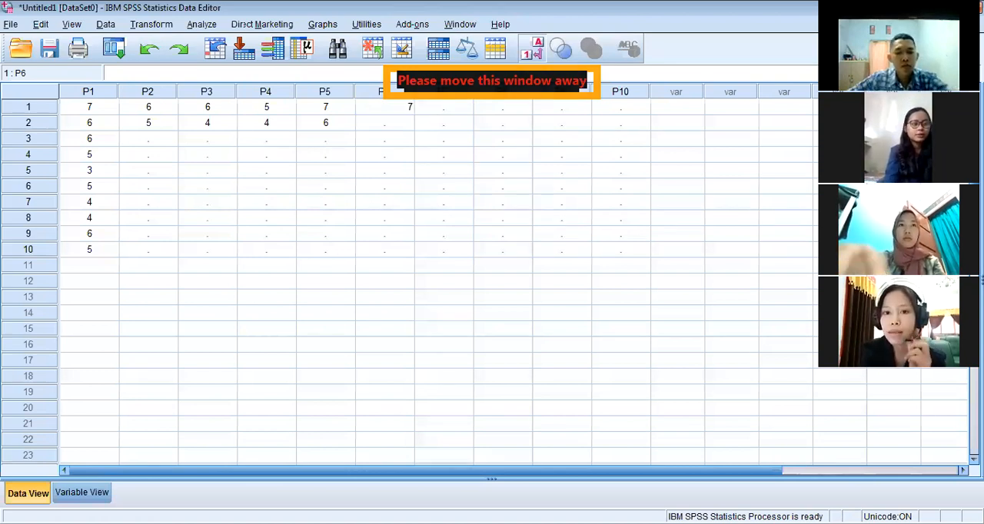
pyautogui.press('Return')
pyautogui.write('6')
# Enter 6 and 5 for P7 in cases 1 and 2
pyautogui.press('Right')
pyautogui.press('Up')
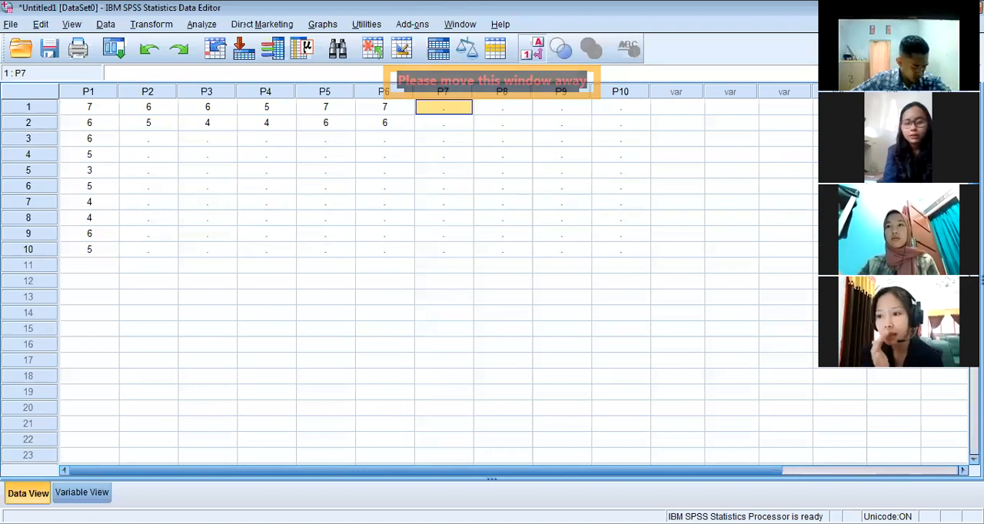
pyautogui.write('6')
pyautogui.press('Return')
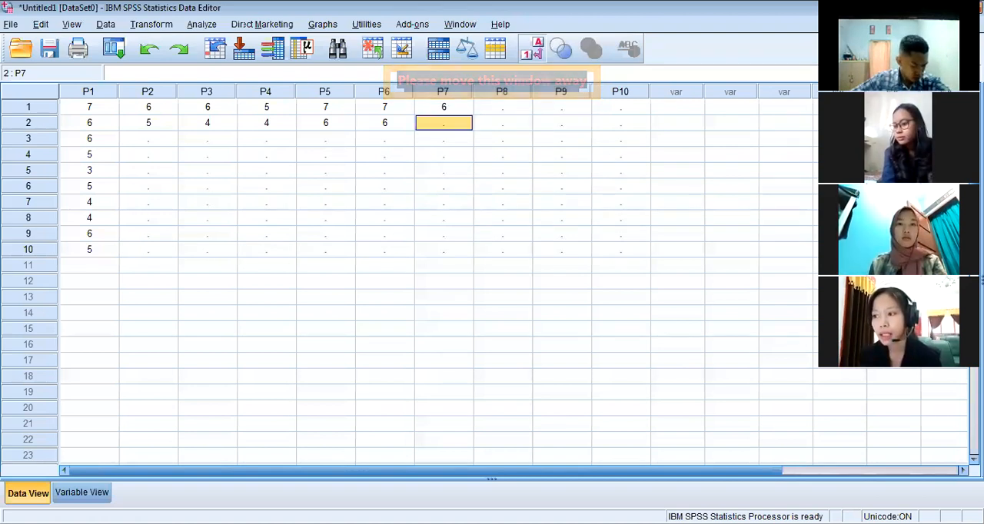
pyautogui.write('5')
pyautogui.press('Return')
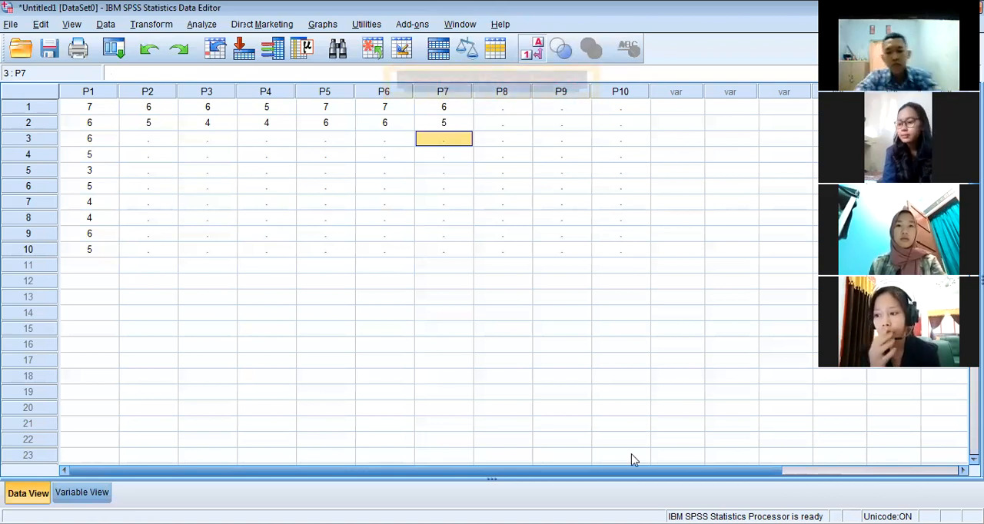
# Enter 6 and 5 for P8 in cases 1 and 2
pyautogui.click(508, 111)
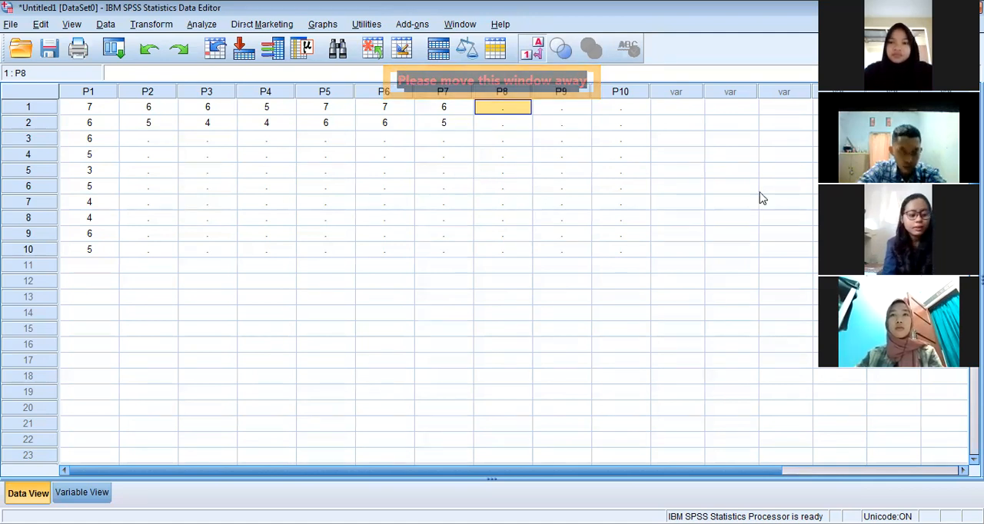
pyautogui.write('6')
pyautogui.press('Return')
pyautogui.write('5')
# Enter 5 and 4 for P9 in cases 1 and 2
pyautogui.press('Tab')
pyautogui.press('Up')
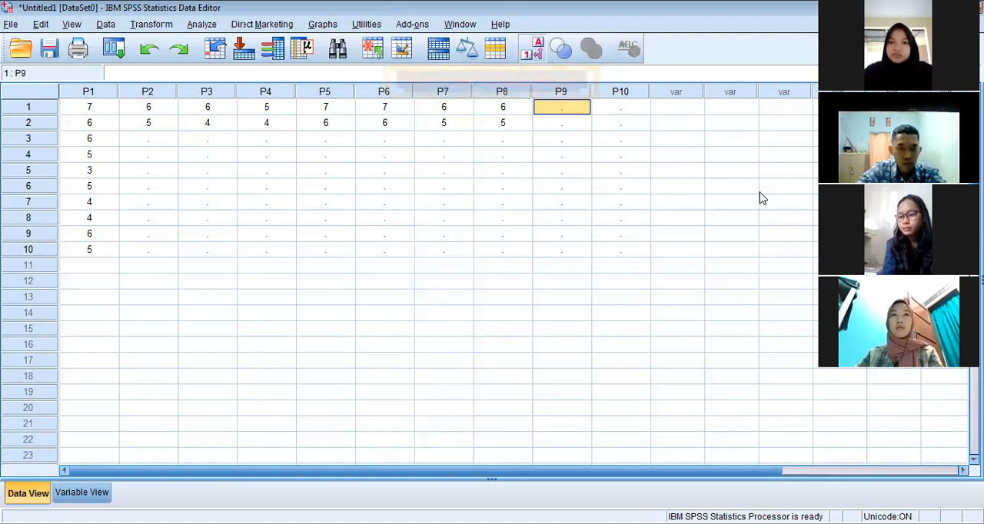
pyautogui.write('5')
pyautogui.press('Return')
pyautogui.write('4')
pyautogui.press('Return')
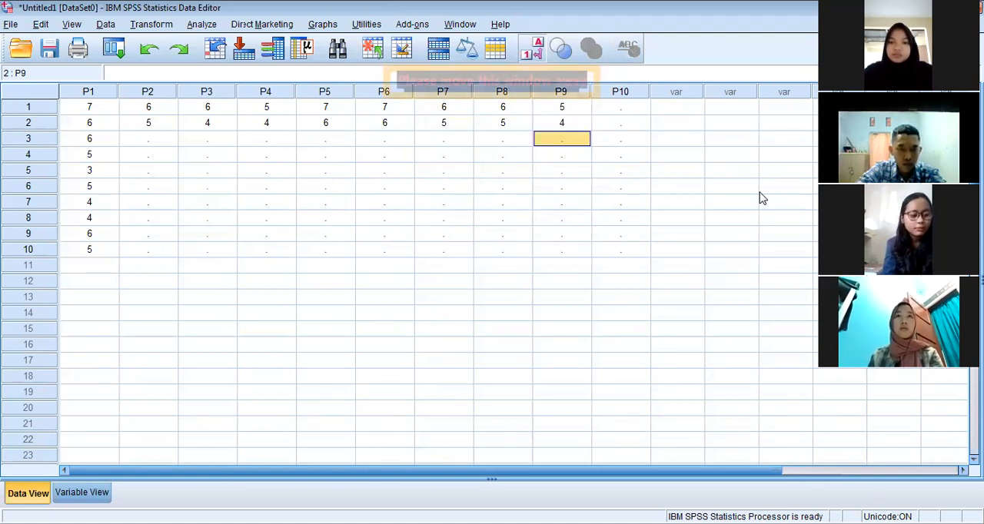
# Enter 5 and 3 for P10 in cases 1 and 2
pyautogui.press('Tab')
pyautogui.press('Up')
pyautogui.press('Up')
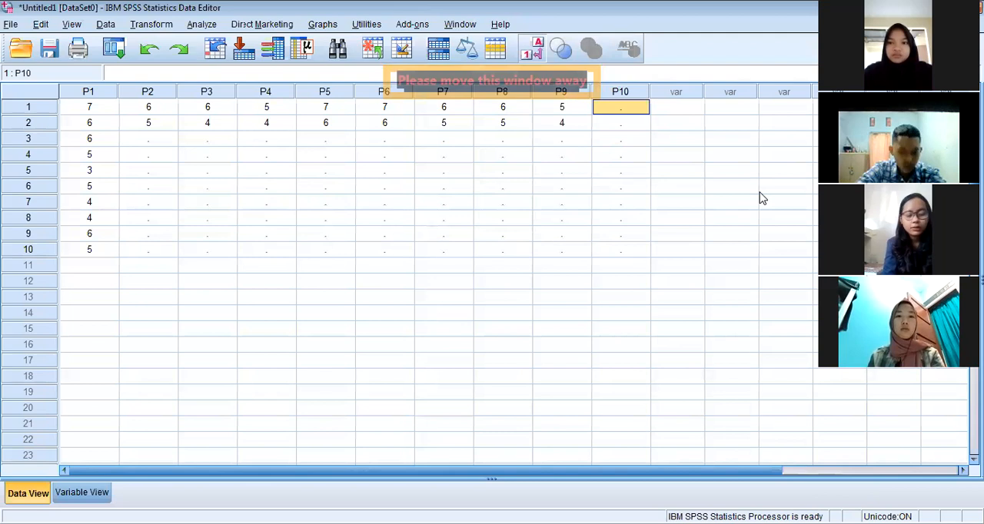
pyautogui.write('5')
pyautogui.press('Return')
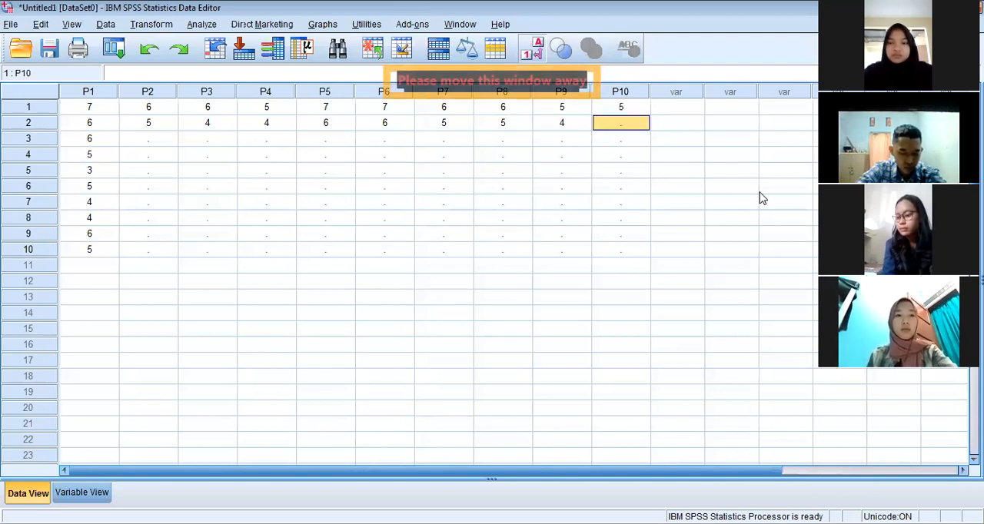
pyautogui.write('3')
pyautogui.press('Return')
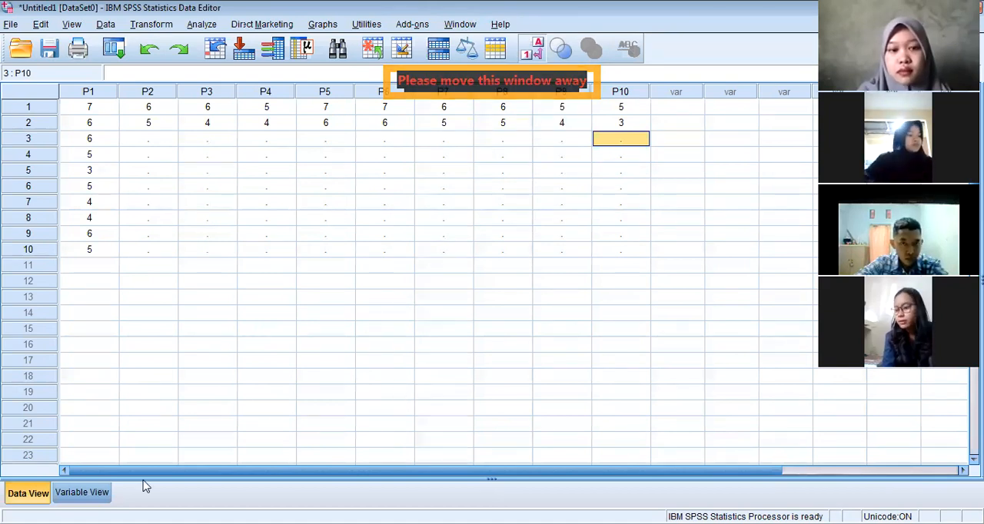
# Enter 7, 4, 4, 5, 4, 3, 6 and 5 for P2 in cases 3 to 10
pyautogui.click(73, 494)
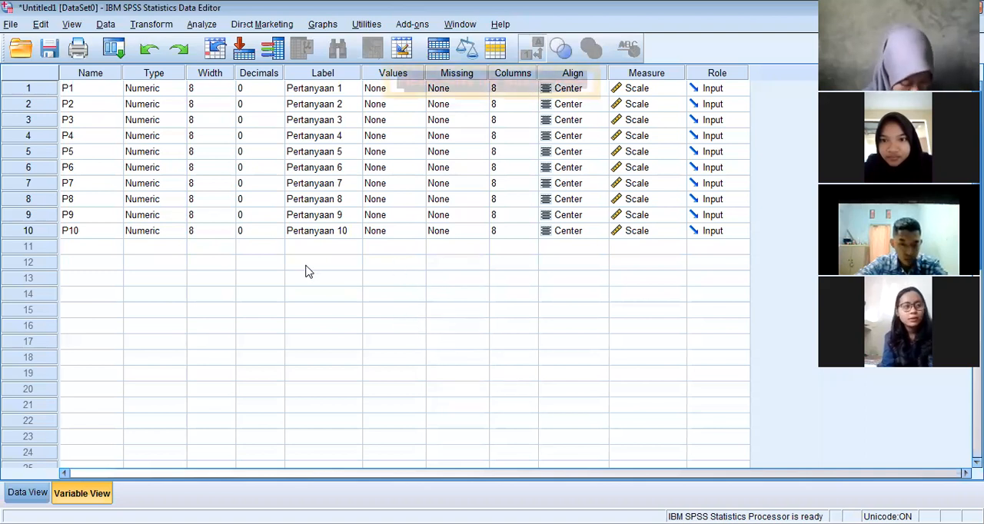
pyautogui.click(30, 496)
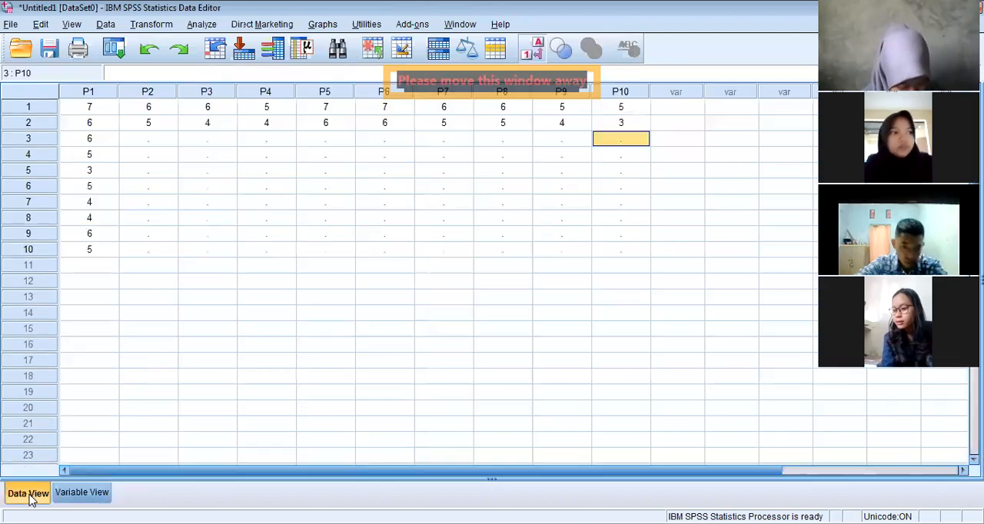
pyautogui.click(148, 139)
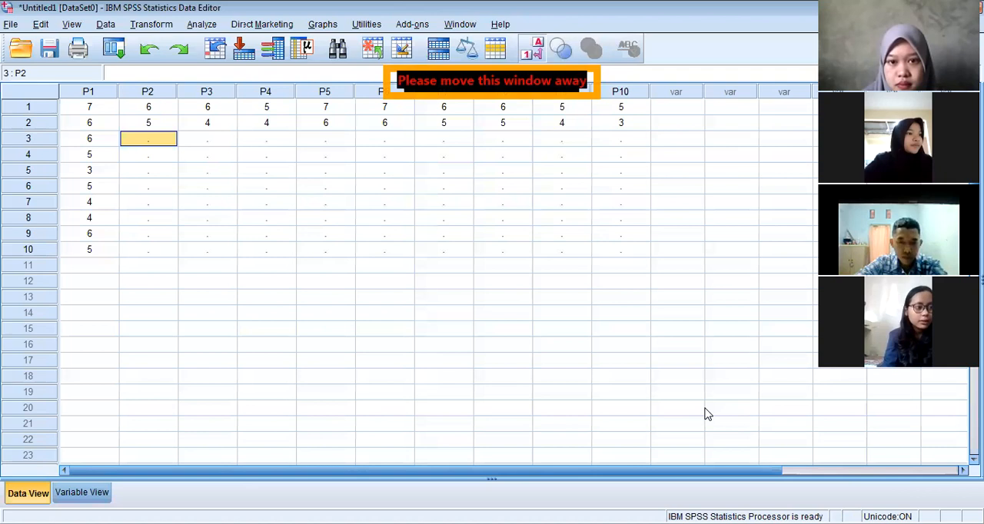
pyautogui.write('7')
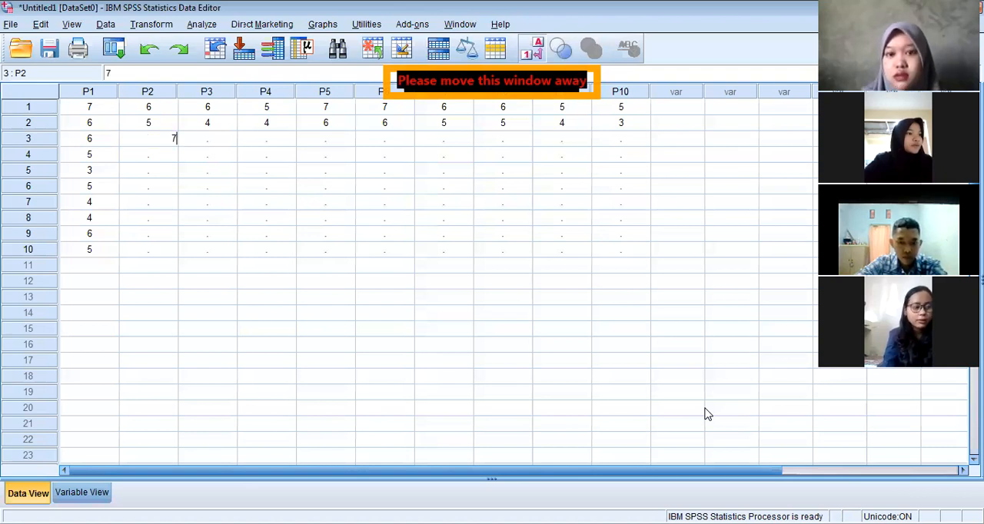
pyautogui.press('Return')
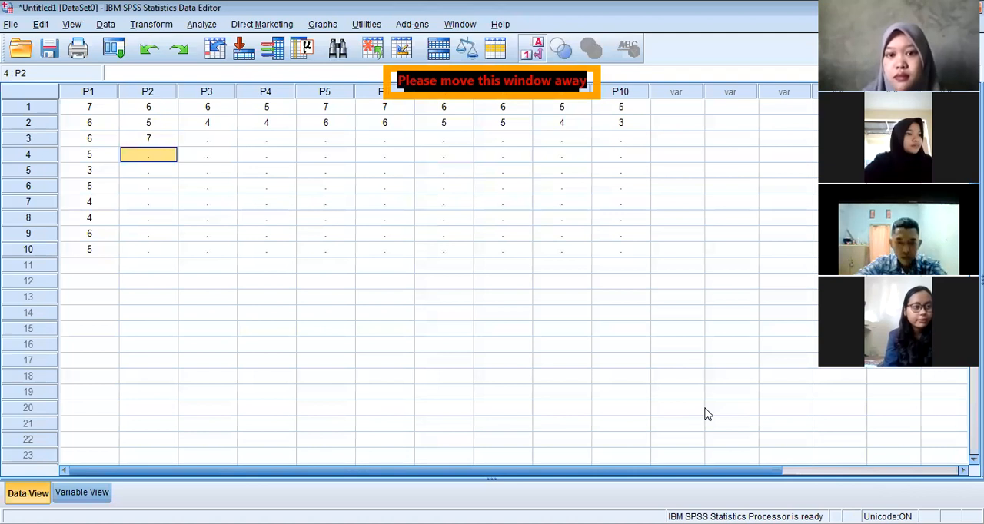
pyautogui.write('4')
pyautogui.press('Return')
pyautogui.write('4')
pyautogui.press('Return')
pyautogui.write('5')
pyautogui.press('Return')
pyautogui.write('4')
pyautogui.press('Return')
pyautogui.write('3')
pyautogui.press('Return')
pyautogui.write('6')
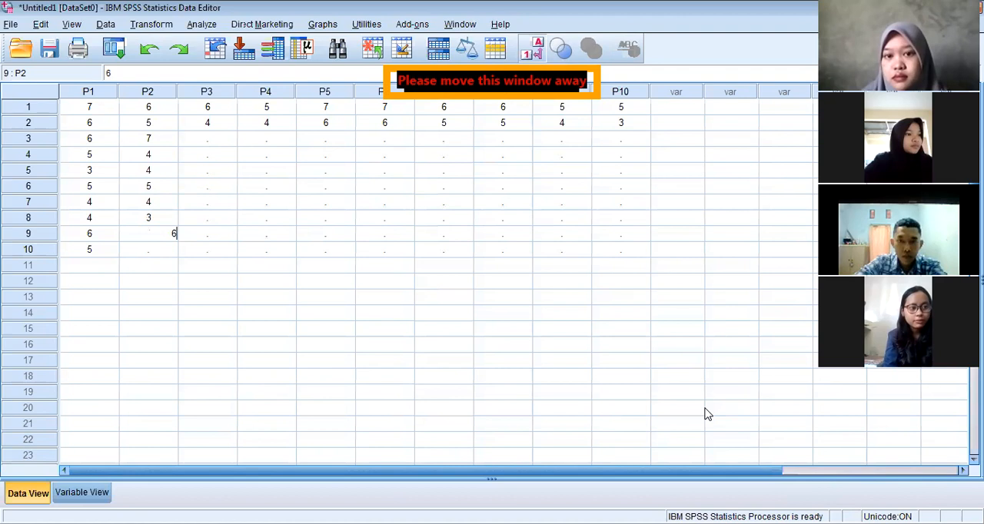
pyautogui.press('Return')
pyautogui.write('5')
# Enter 6, 4, 3, 5, 4, 3, 5 and 5 for P3 in cases 3 to 10
pyautogui.press('Right')
pyautogui.press('Up')
pyautogui.press('Up')
pyautogui.press('Up')
pyautogui.press('Up')
pyautogui.press('Up')
pyautogui.press('Up')
pyautogui.press('Up')
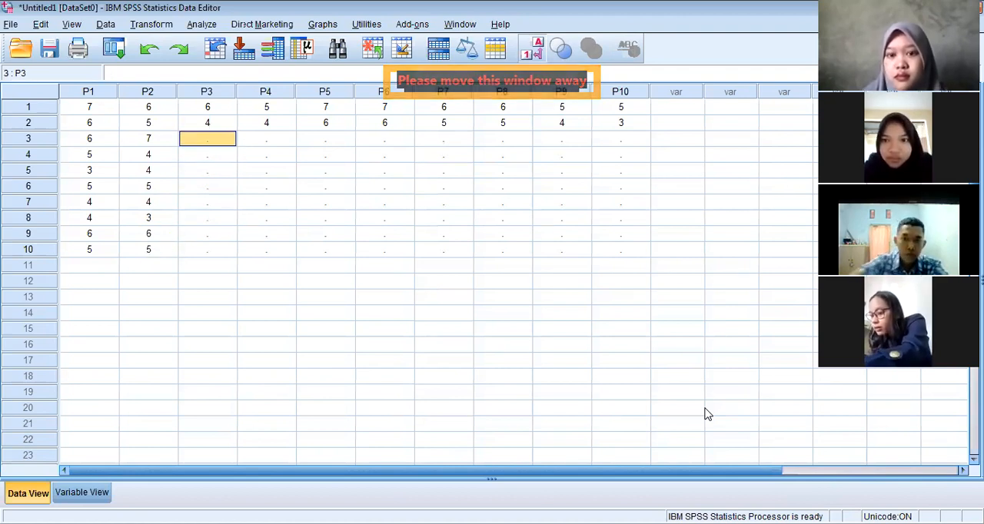
pyautogui.write('6')
pyautogui.press('Return')
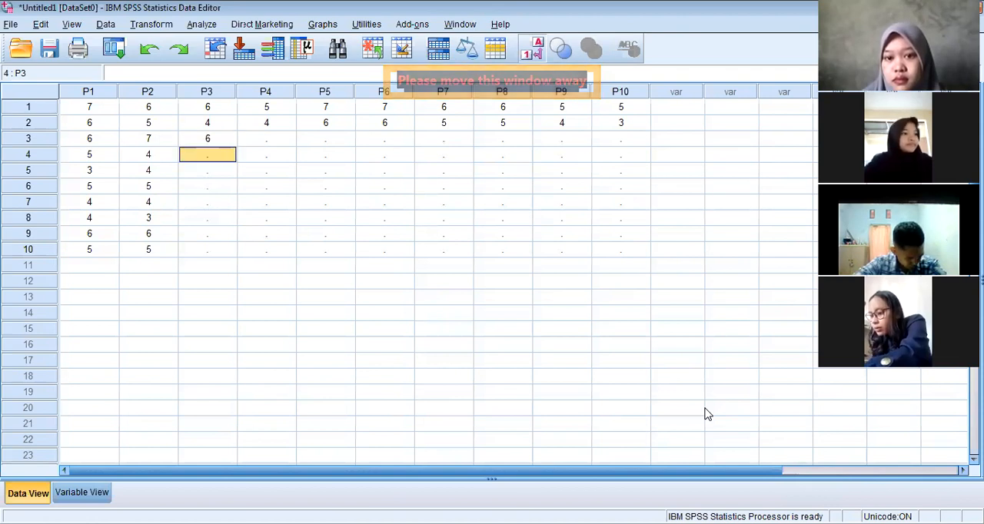
pyautogui.write('4')
pyautogui.press('Return')
pyautogui.write('3')
pyautogui.press('Return')
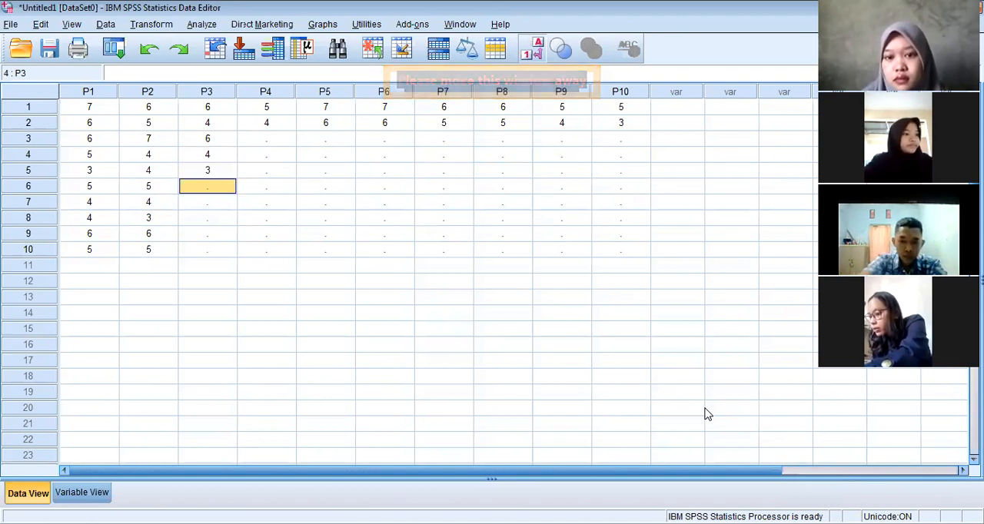
pyautogui.write('5')
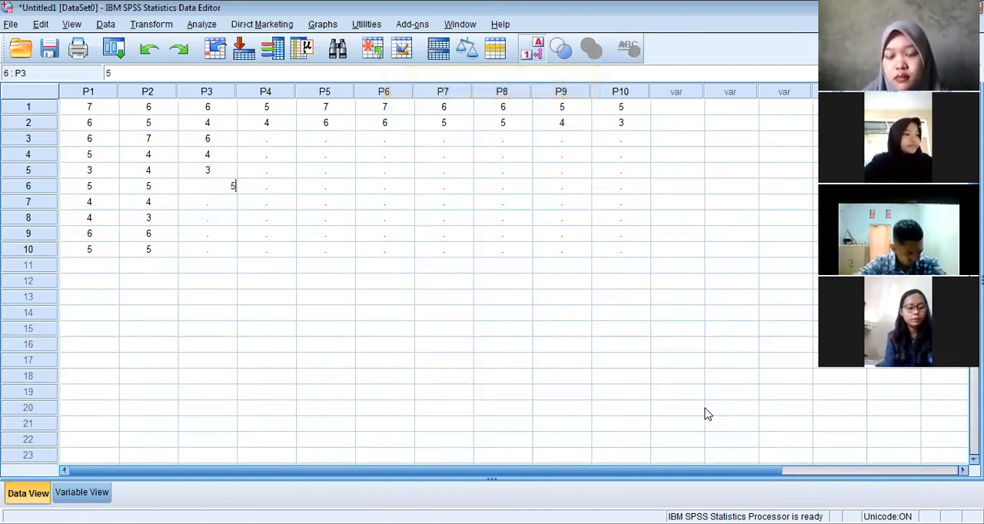
pyautogui.press('Return')
pyautogui.write('4')
pyautogui.press('Return')
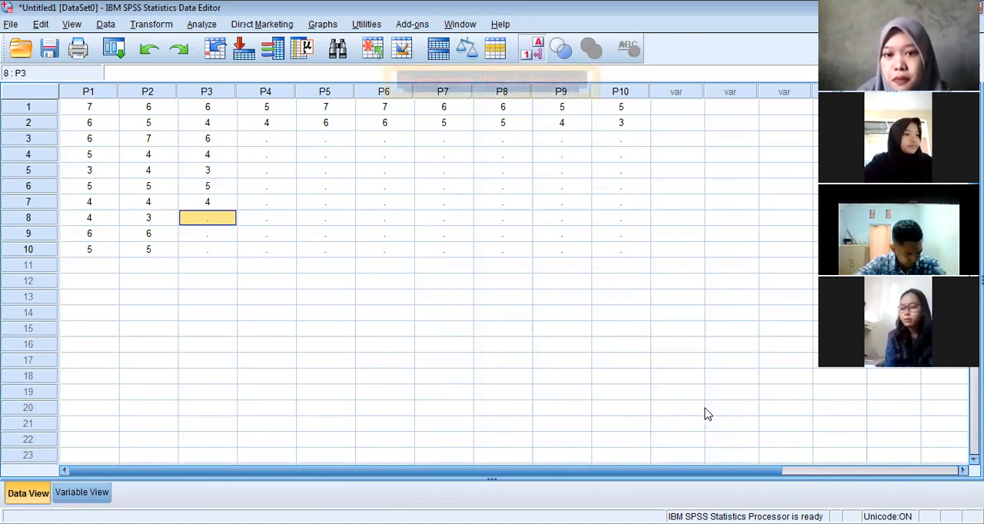
pyautogui.write('3')
pyautogui.press('Return')
pyautogui.write('5')
pyautogui.press('Return')
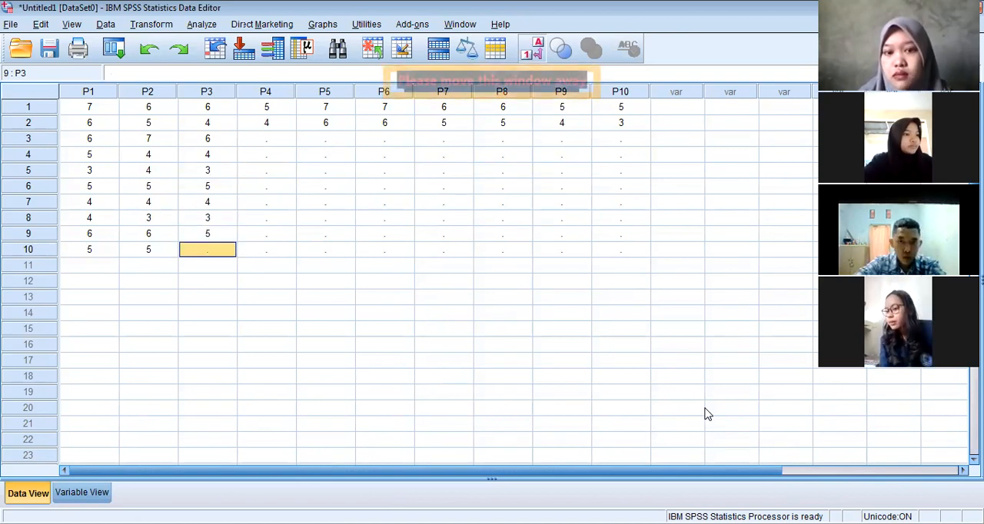
pyautogui.write('5')
# Enter 6, 5 and 4 for P4 in cases 3 to 5
pyautogui.press('Tab')
pyautogui.press('Up')
pyautogui.press('Up')
pyautogui.press('Up')
pyautogui.press('Up')
pyautogui.press('Up')
pyautogui.press('Up')
pyautogui.press('Up')
pyautogui.press('Up')
pyautogui.press('Down')
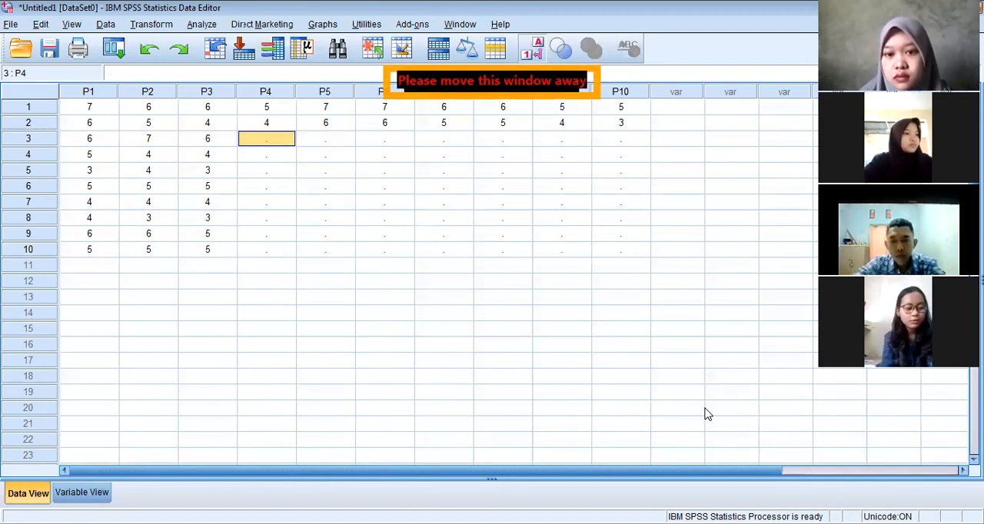
pyautogui.write('6')
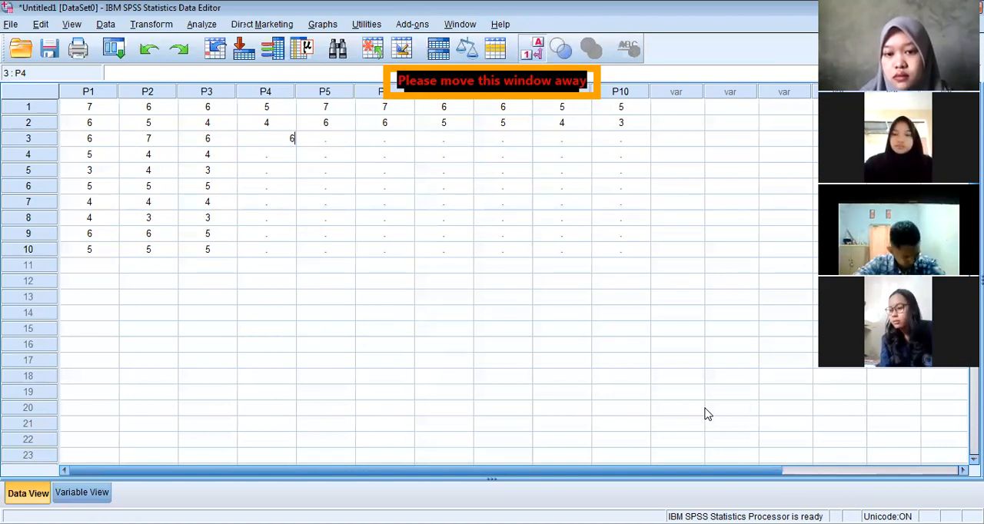
pyautogui.press('Return')
pyautogui.write('5')
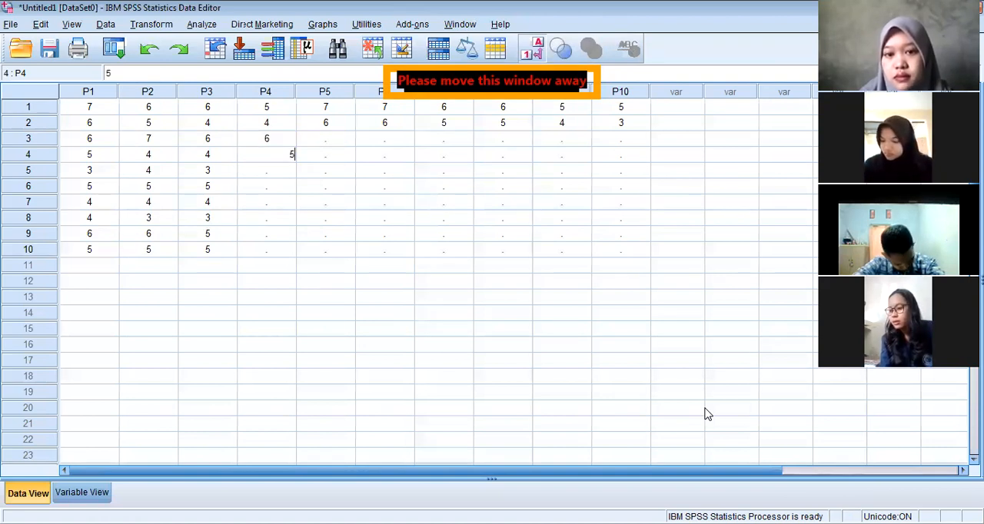
pyautogui.press('Return')
pyautogui.write('4')
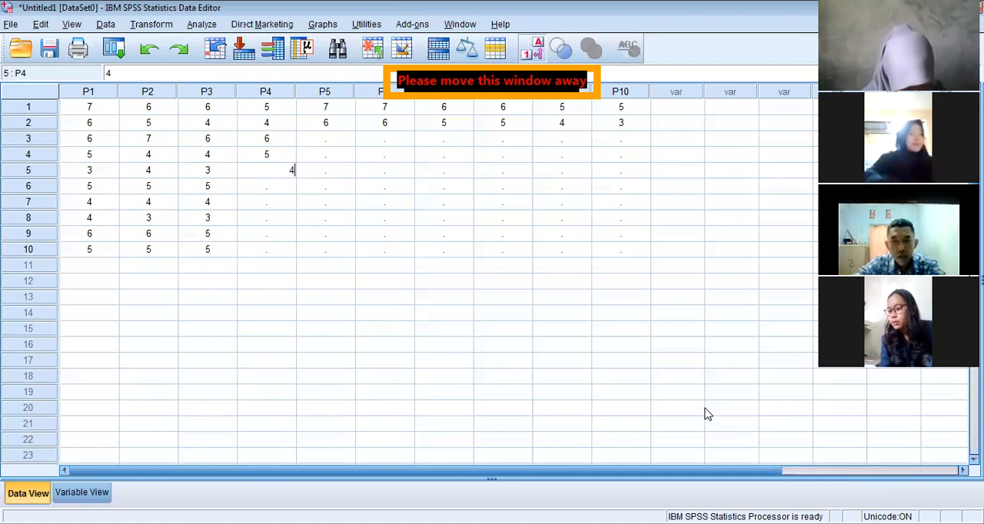
pyautogui.press('Return')
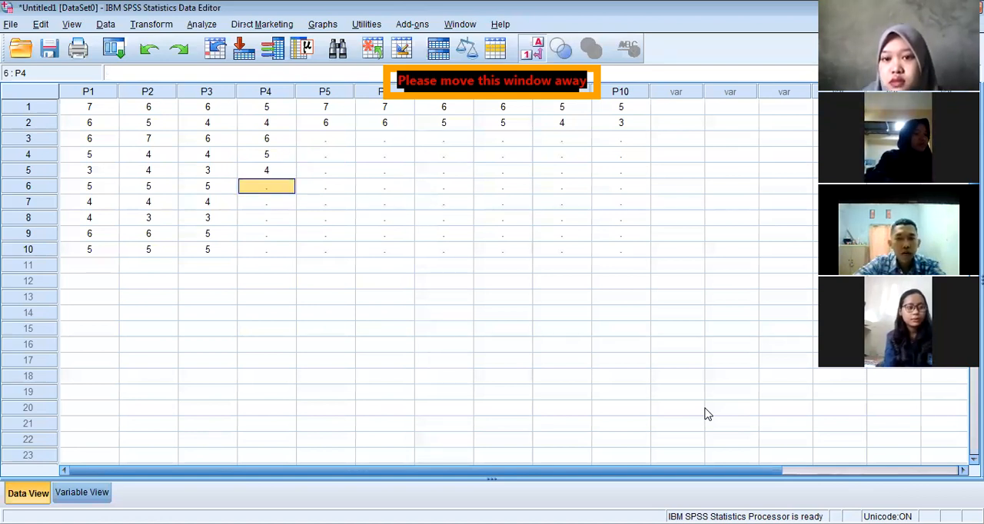
# Enter 6 for P4 in case 6
pyautogui.press('Down')
pyautogui.press('Down')
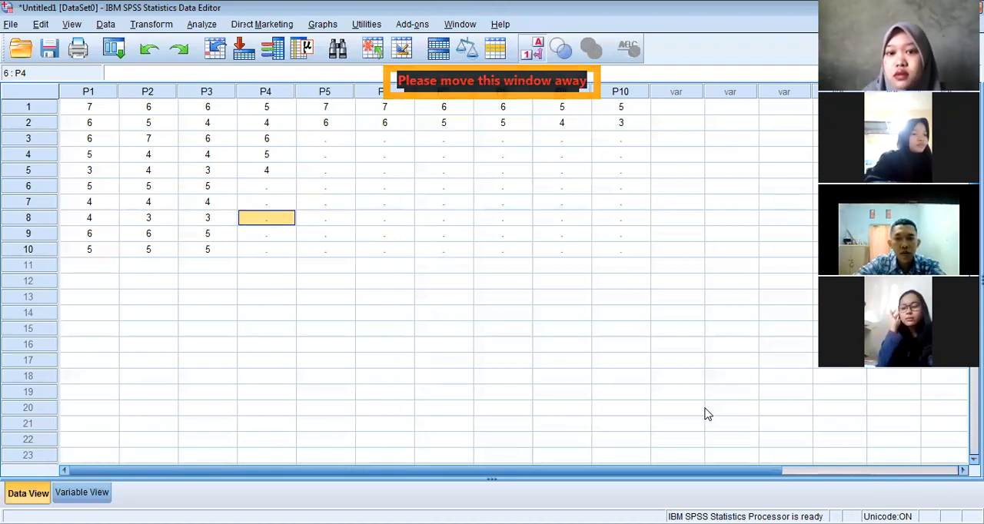
pyautogui.press('Up')
pyautogui.press('Up')
pyautogui.press('Up')
pyautogui.press('Up')
pyautogui.press('Up')
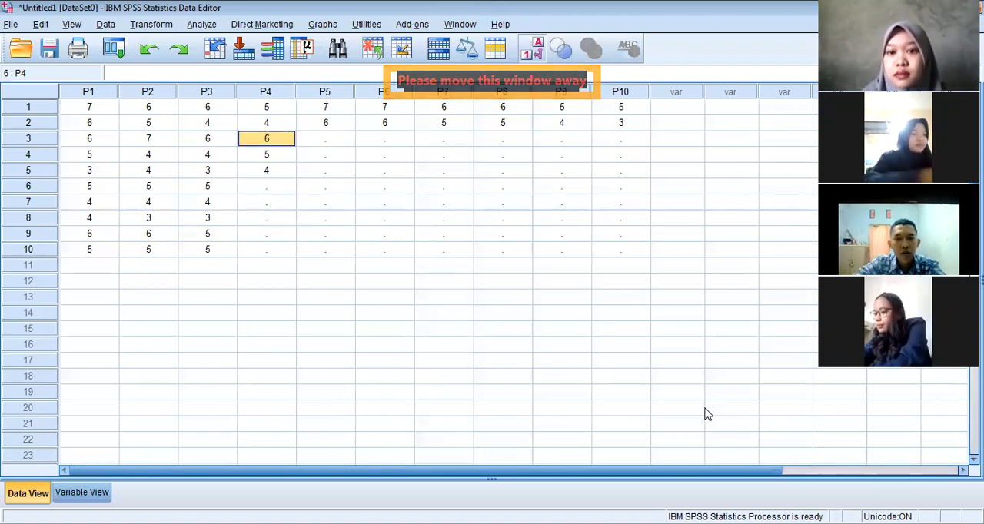
pyautogui.press('Down')
pyautogui.press('Down')
pyautogui.press('Down')
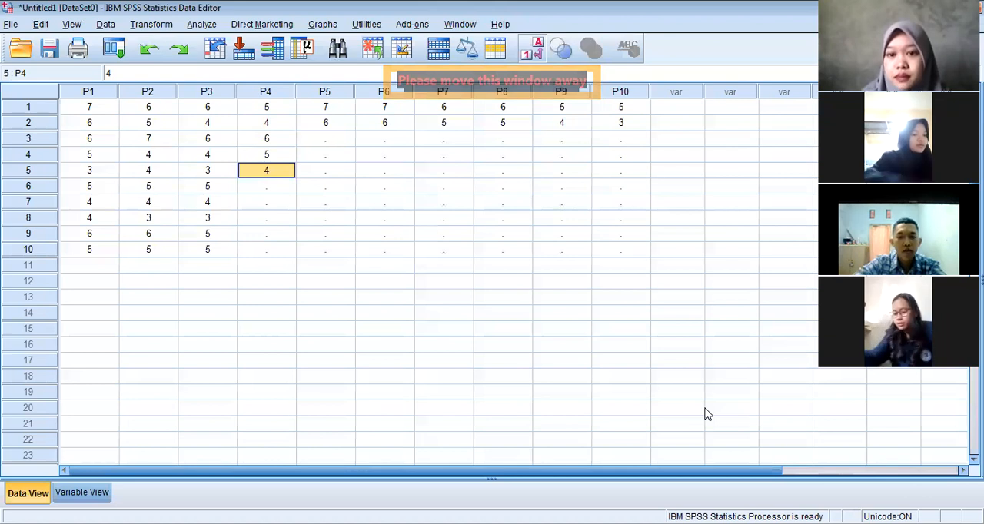
pyautogui.write('6')
pyautogui.press('Return')
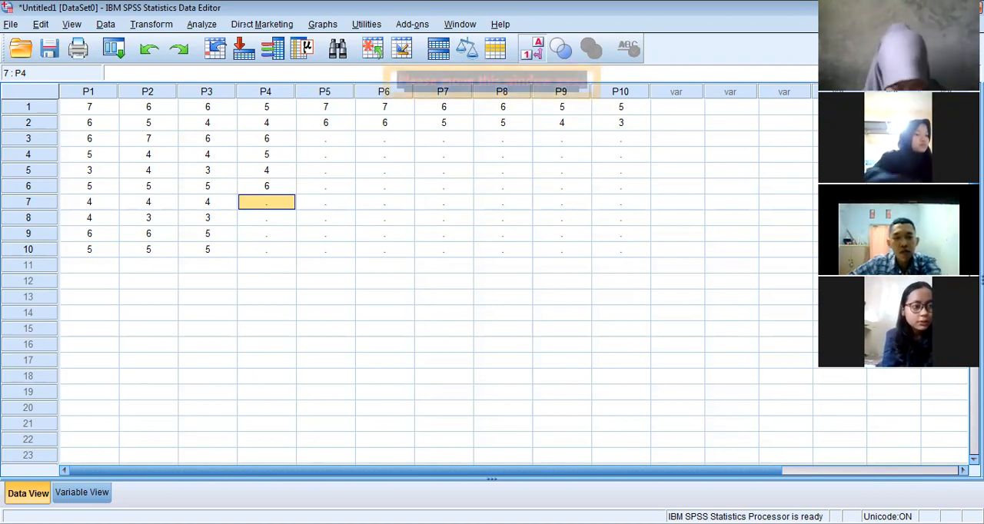
# Enter 5, 4, 5 and 5 for P4 in cases 7 to 10
pyautogui.press('Left')
pyautogui.press('Left')
pyautogui.press('Left')
pyautogui.press('Right')
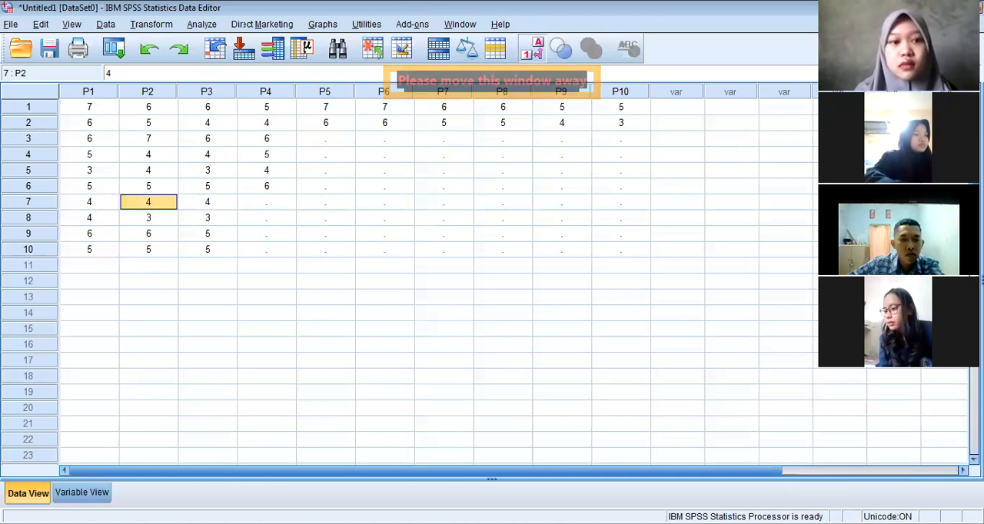
pyautogui.press('Left')
pyautogui.press('Right')
pyautogui.press('Right')
pyautogui.press('Right')
pyautogui.press('Left')
pyautogui.press('Left')
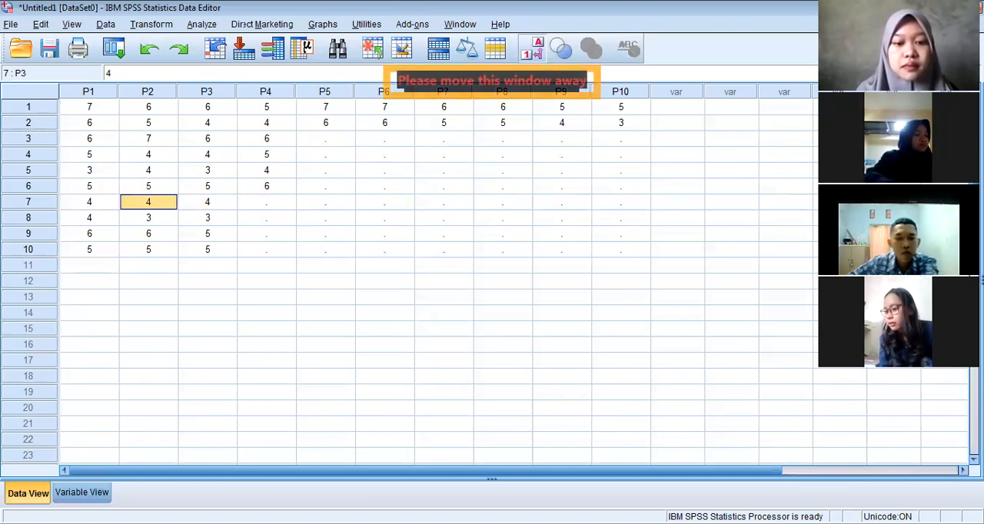
pyautogui.press('Right')
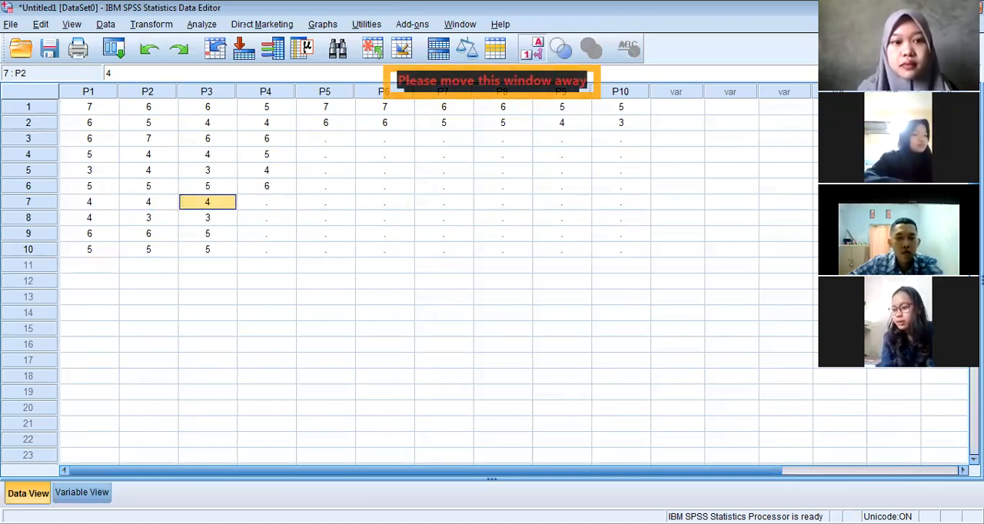
pyautogui.press('Right')
pyautogui.write('5')
pyautogui.press('Return')
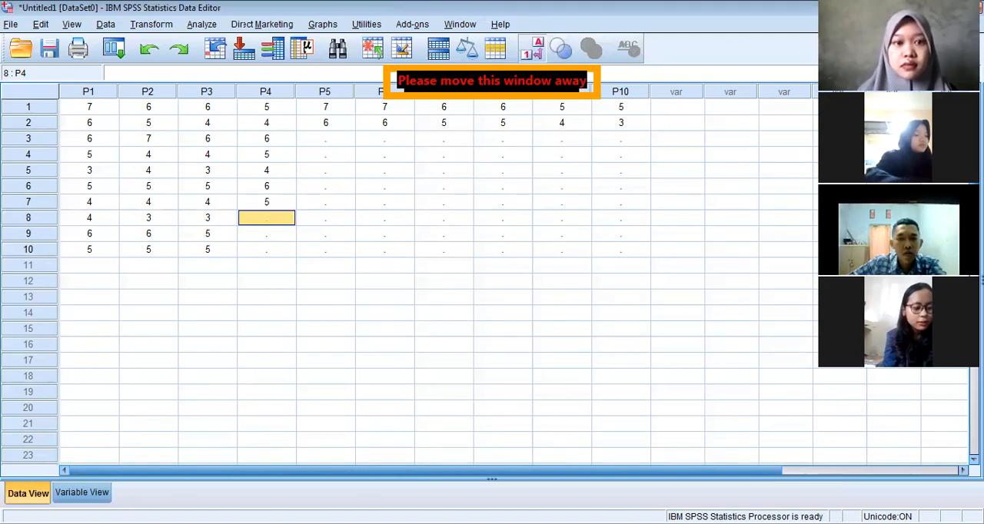
pyautogui.write('4')
pyautogui.press('Return')
pyautogui.write('5')
pyautogui.press('Return')
pyautogui.write('5')
pyautogui.press('BackSpace')
# Enter 6, 4, 4, 5, 4, 3, 6 and 5 for P5 in cases 3 to 10
pyautogui.press('Right')
pyautogui.press('Up')
pyautogui.press('Up')
pyautogui.press('Up')
pyautogui.press('Up')
pyautogui.press('Up')
pyautogui.press('Up')
pyautogui.press('Up')
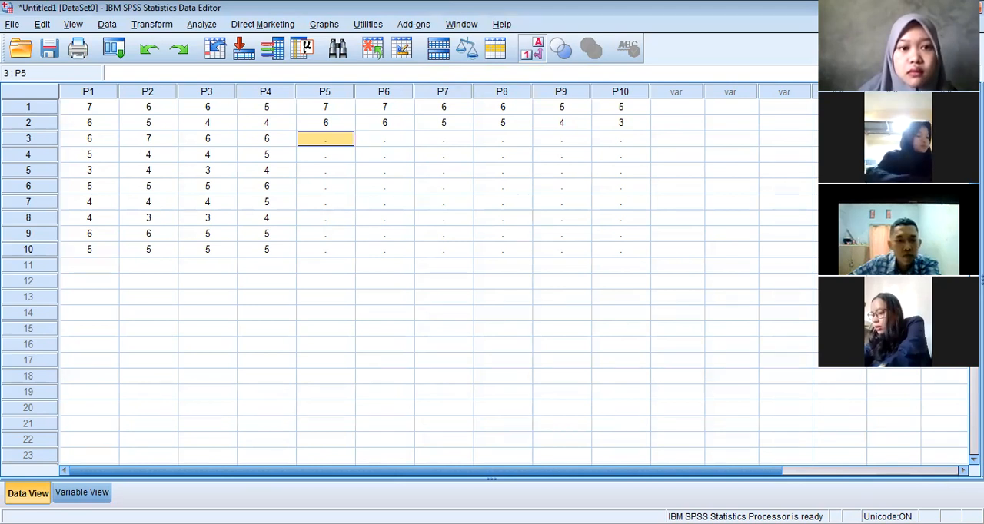
pyautogui.write('6')
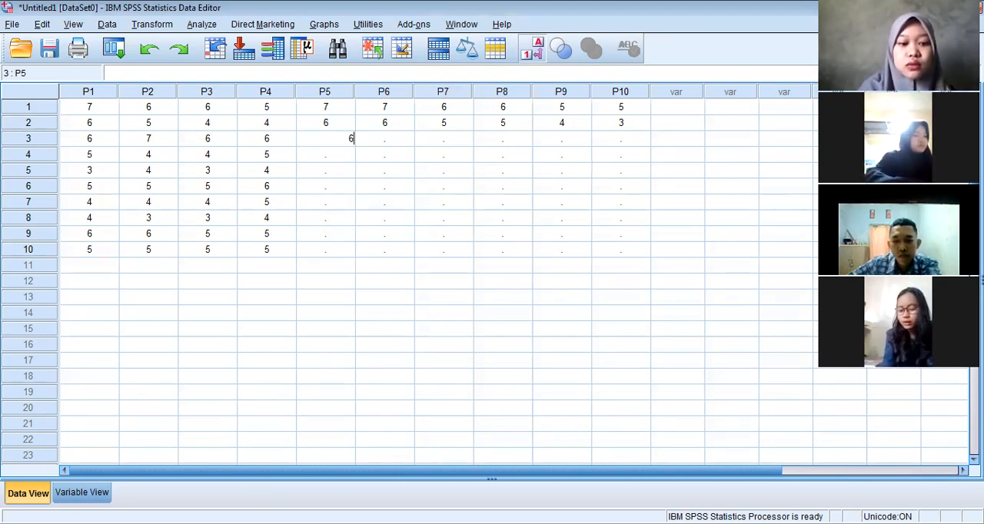
pyautogui.press('Return')
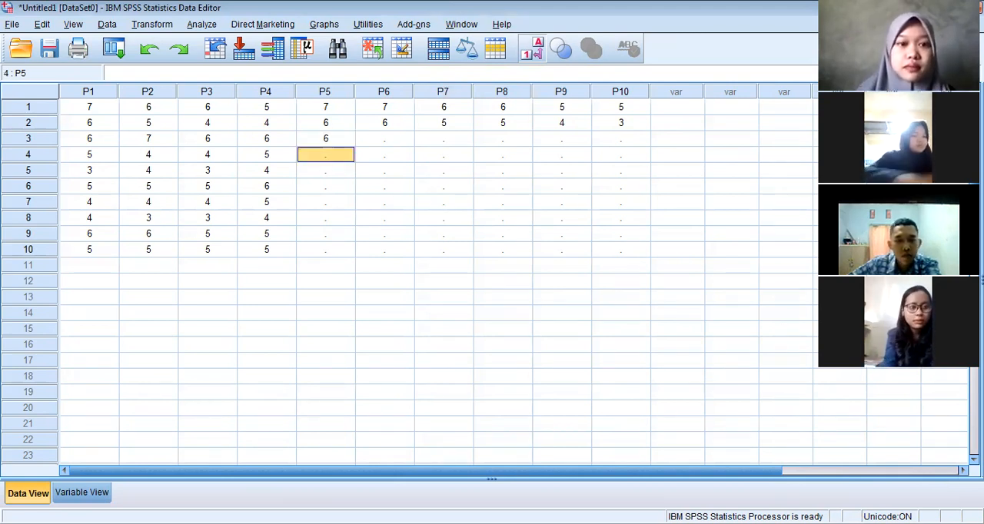
pyautogui.press('BackSpace')
pyautogui.write('4')
pyautogui.press('Return')
pyautogui.write('4')
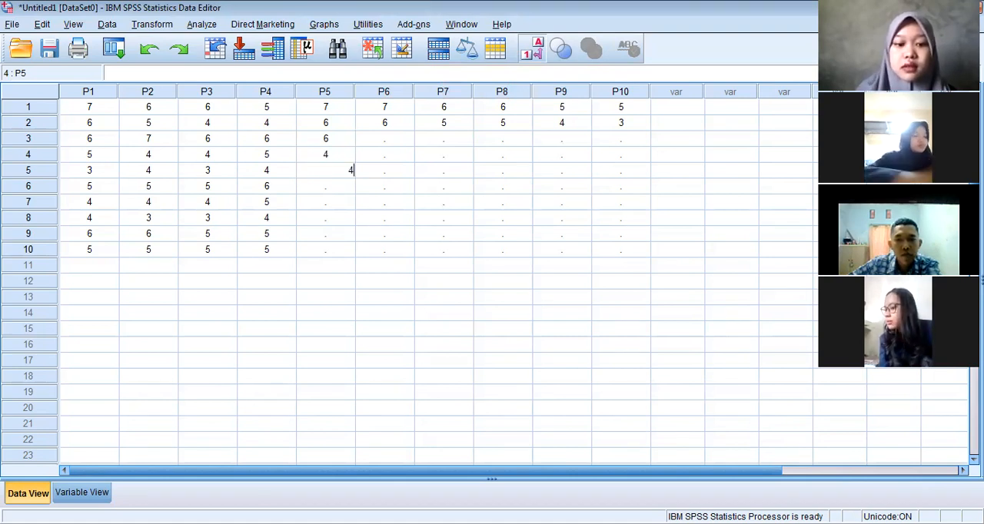
pyautogui.press('Return')
pyautogui.write('5')
pyautogui.press('Return')
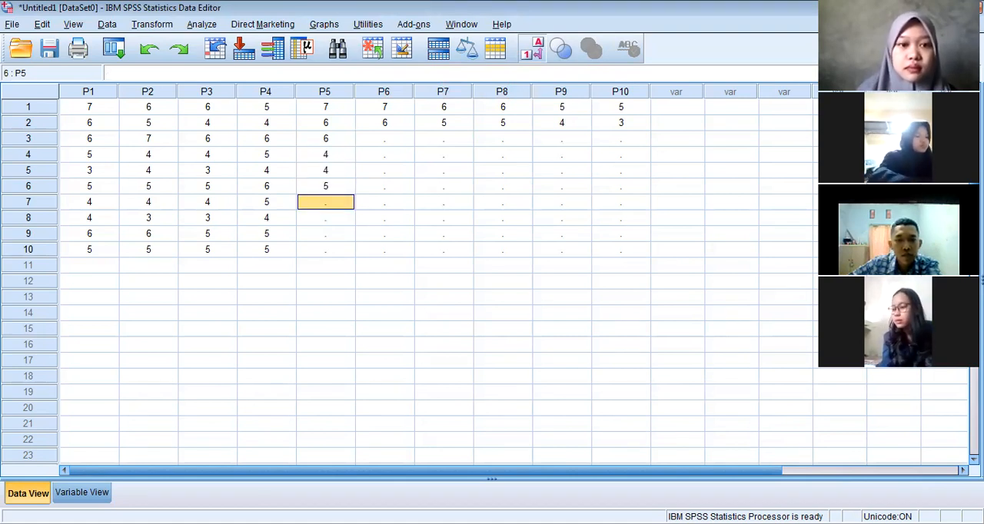
pyautogui.write('4')
pyautogui.press('Return')
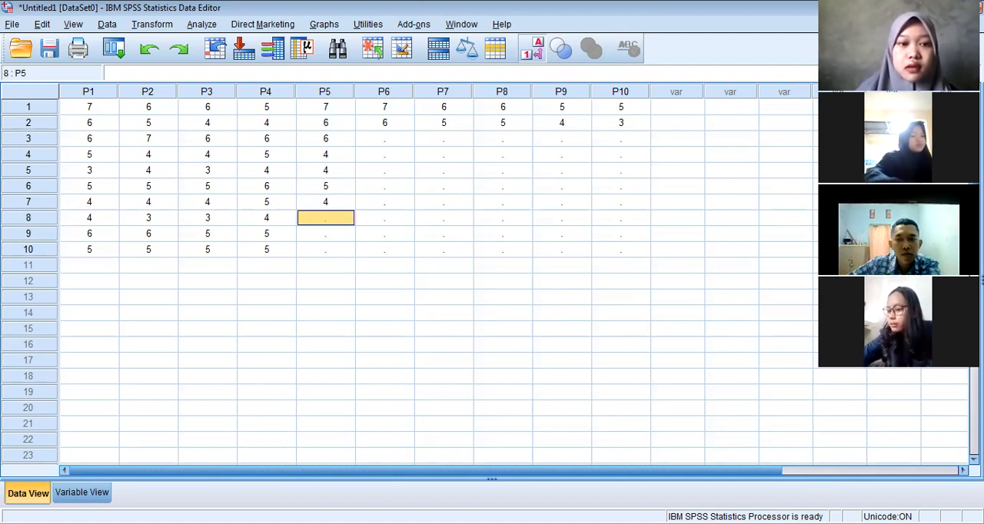
pyautogui.write('3')
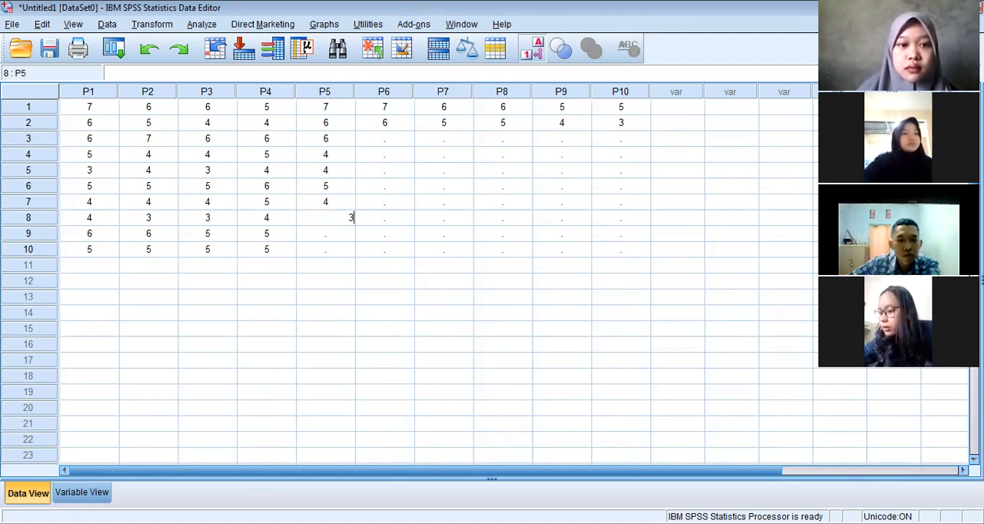
pyautogui.press('Return')
pyautogui.write('6')
pyautogui.press('Return')
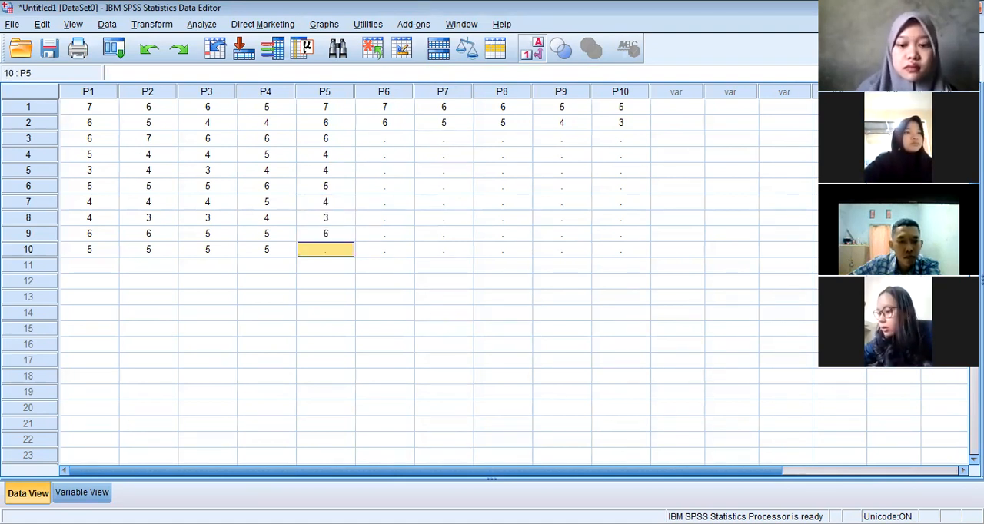
pyautogui.write('5')
# Enter 6, 5 and 5 for P6 in cases 3 to 5
pyautogui.press('Tab')
pyautogui.press('Up')
pyautogui.press('Up')
pyautogui.press('Up')
pyautogui.press('Up')
pyautogui.press('Up')
pyautogui.press('Up')
pyautogui.press('Up')
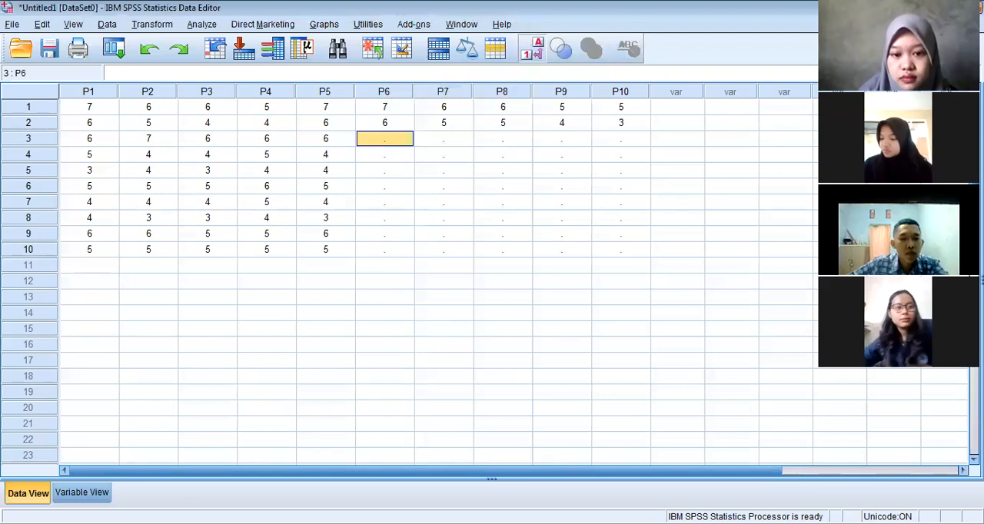
pyautogui.write('5')
pyautogui.press('BackSpace')
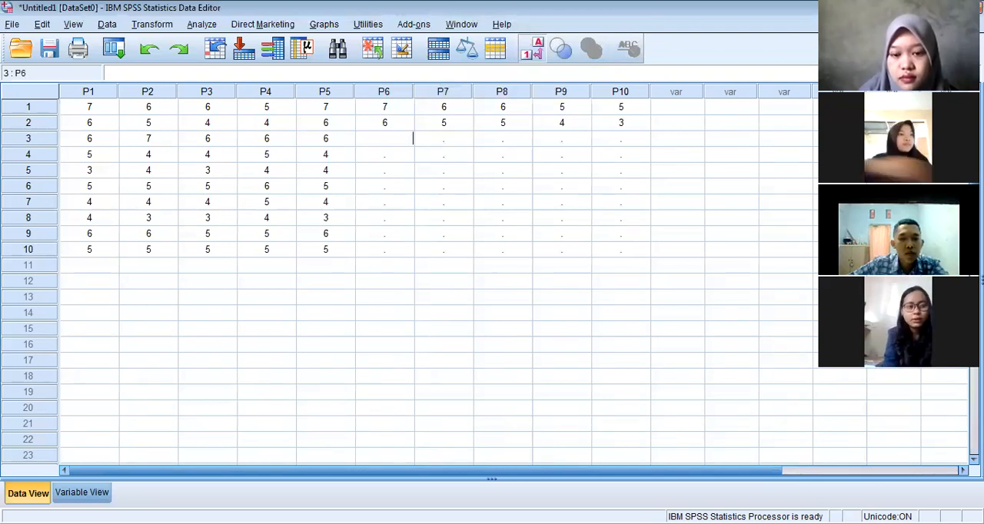
pyautogui.write('6')
pyautogui.press('Return')
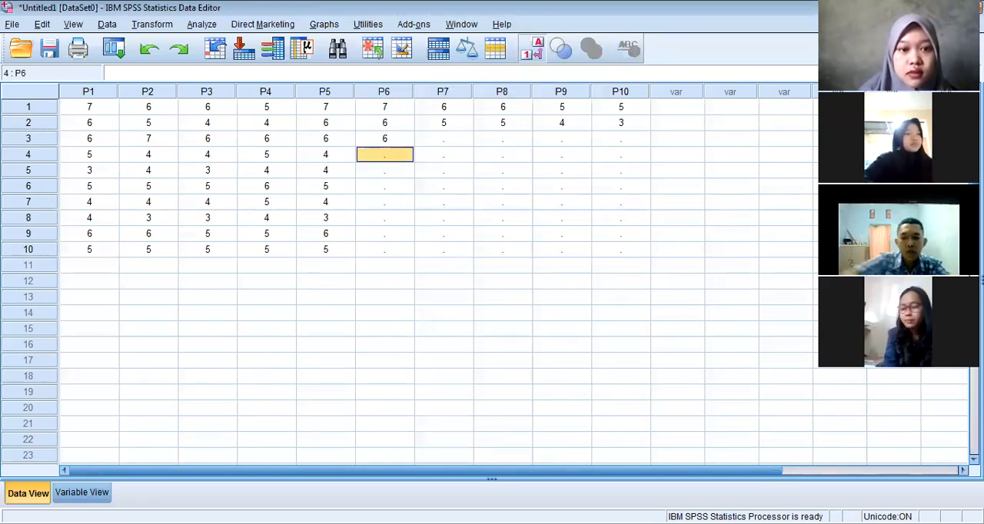
pyautogui.write('5')
pyautogui.press('Return')
pyautogui.write('5')
pyautogui.press('Return')
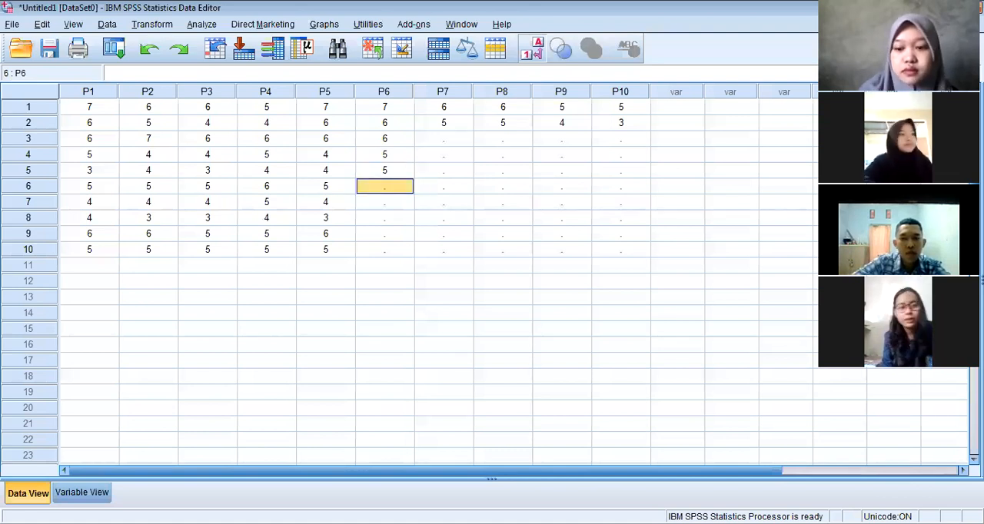
# Enter 6, 5, 4, 6 and 6 for P6 in cases 6 to 10
pyautogui.write('6')
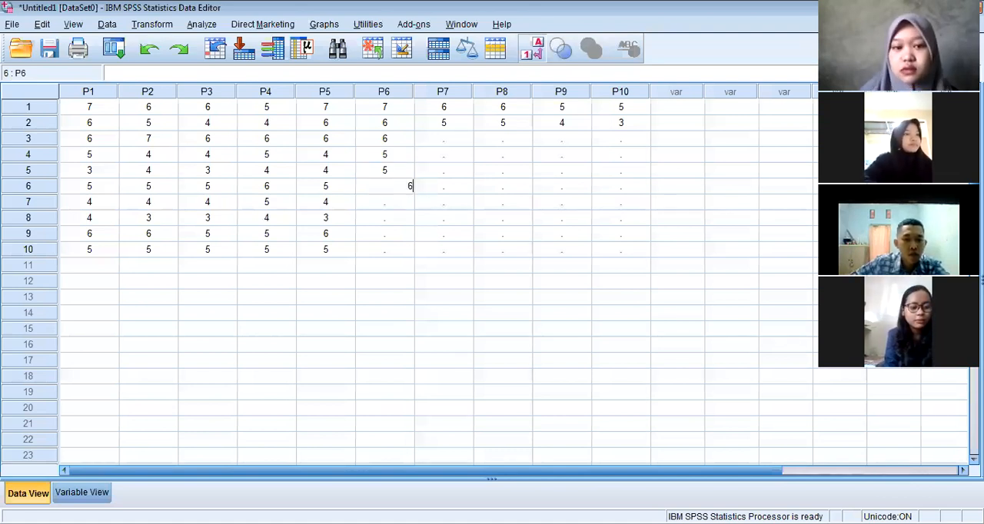
pyautogui.press('Return')
pyautogui.write('5')
pyautogui.press('Return')
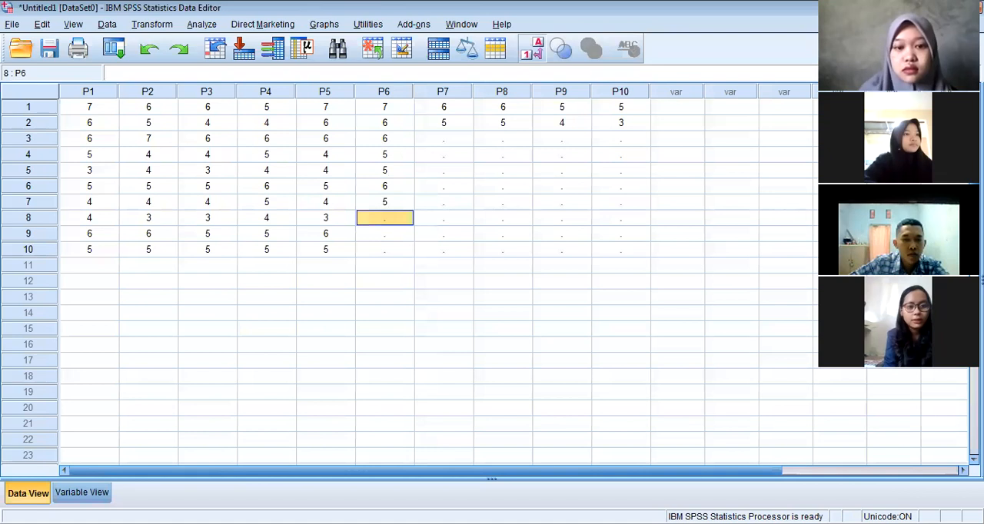
pyautogui.write('4')
pyautogui.press('Return')
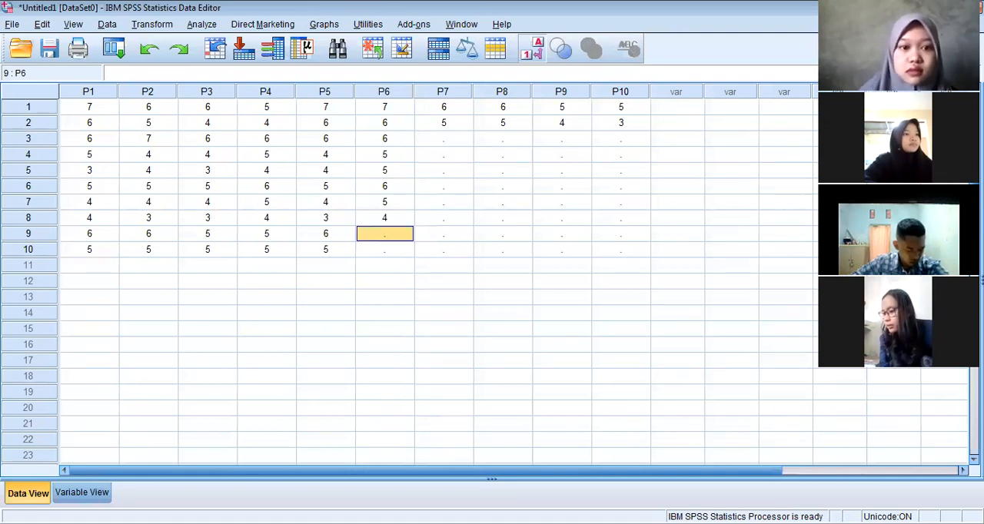
pyautogui.write('6')
pyautogui.press('Return')
pyautogui.write('6')
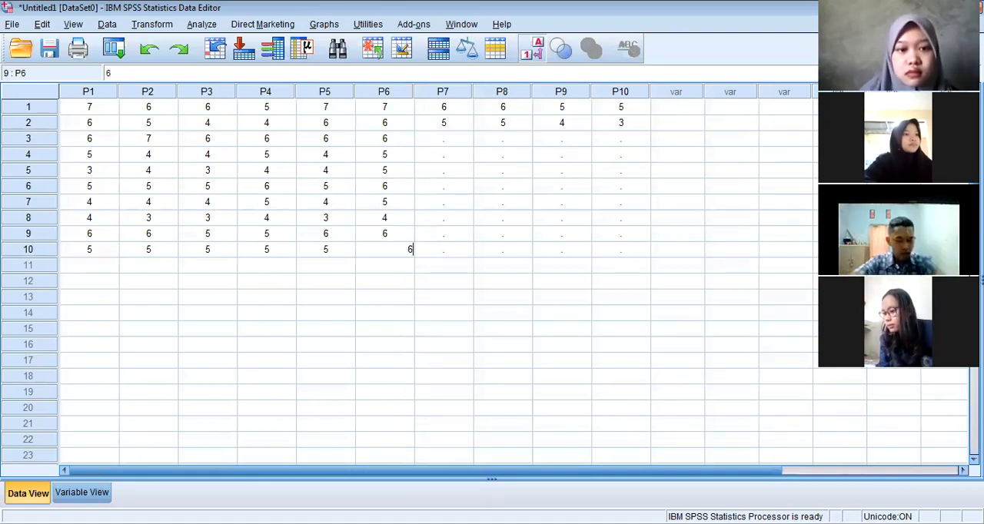
pyautogui.press('Tab')
# Enter 6, 4 and 4 for P7 in cases 3 to 5
pyautogui.press('Up')
pyautogui.press('Up')
pyautogui.press('Up')
pyautogui.press('Up')
pyautogui.press('Up')
pyautogui.press('Up')
pyautogui.press('Up')
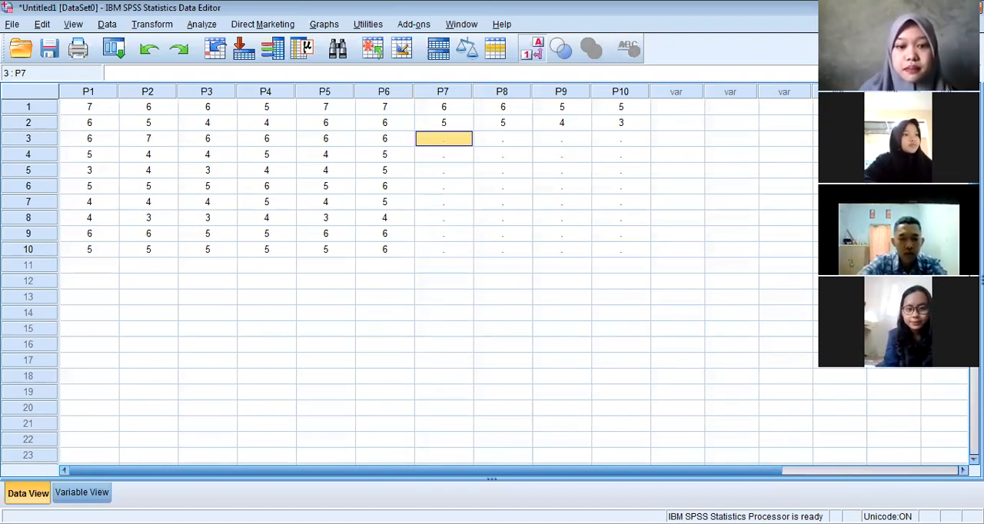
pyautogui.write('6')
pyautogui.press('Return')
pyautogui.write('4')
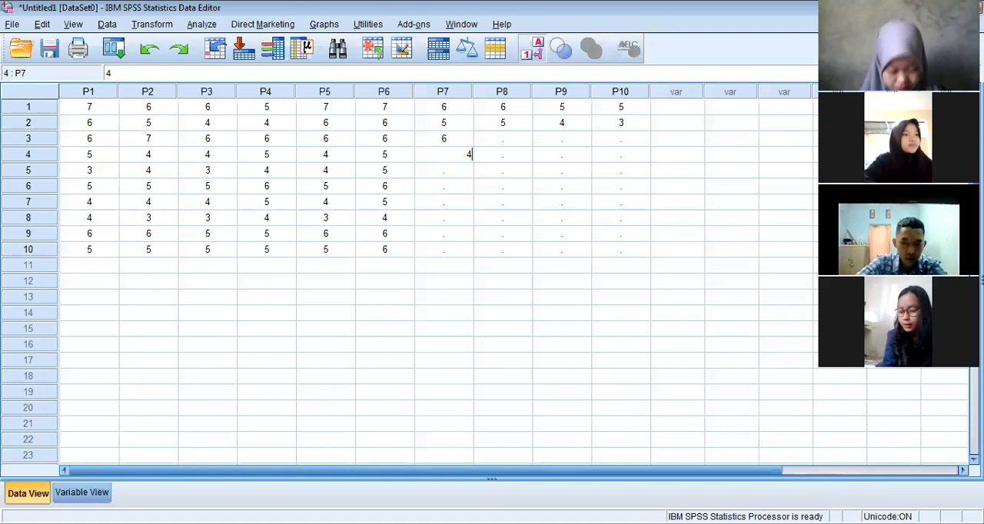
pyautogui.press('Return')
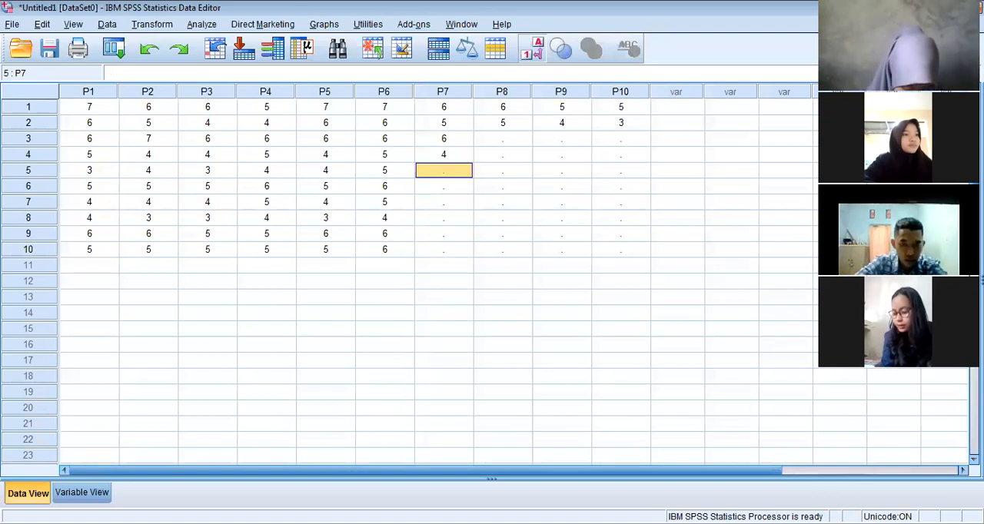
pyautogui.write('4')
pyautogui.press('Return')
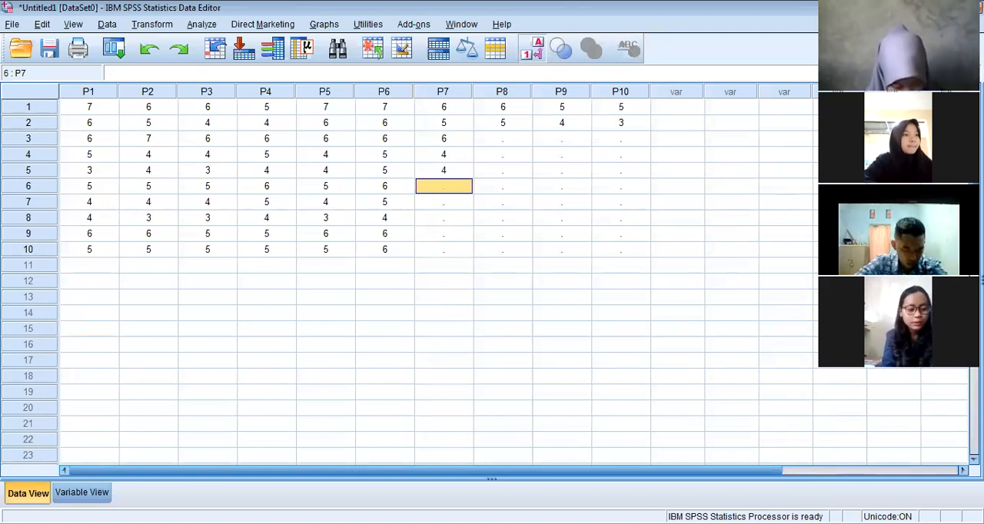
# Enter 5, 4, 3, 5 and 5 for P7 in cases 6 to 10
pyautogui.write('5')
pyautogui.press('Return')
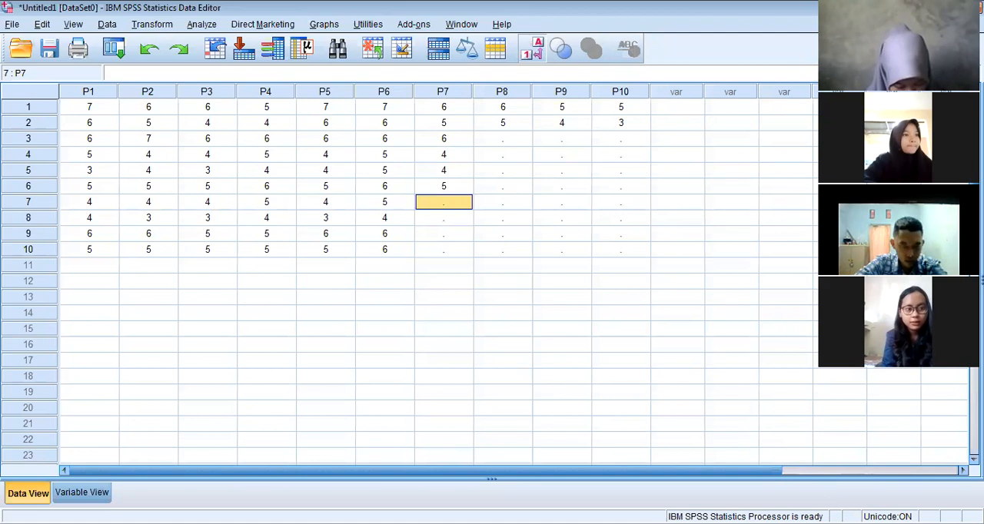
pyautogui.write('4')
pyautogui.press('Return')
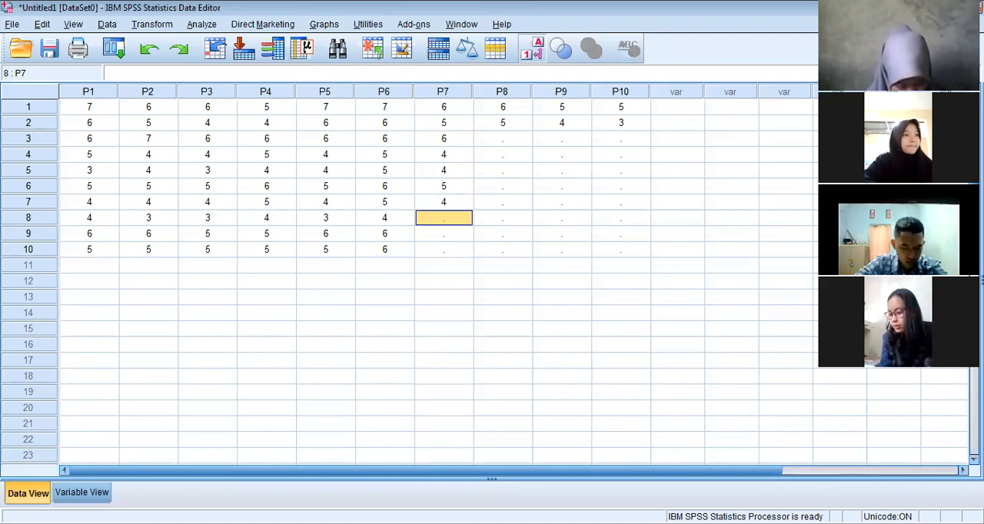
pyautogui.write('3')
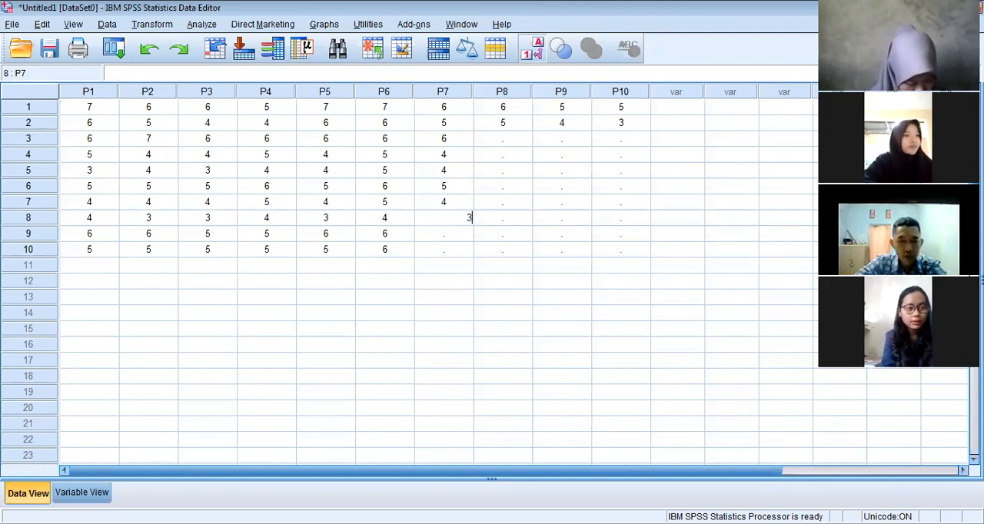
pyautogui.press('Return')
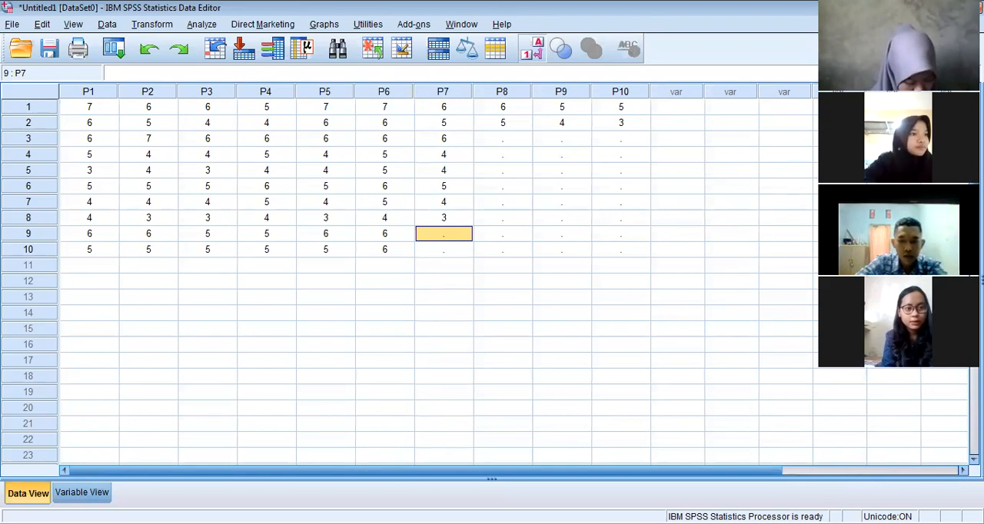
pyautogui.write('5')
pyautogui.press('Return')
pyautogui.write('5')
pyautogui.press('Tab')
# Enter 7, 3 and 4 for P8 in cases 3 to 5
pyautogui.press('Up')
pyautogui.press('Up')
pyautogui.press('Up')
pyautogui.press('Up')
pyautogui.press('Up')
pyautogui.press('Up')
pyautogui.press('Up')
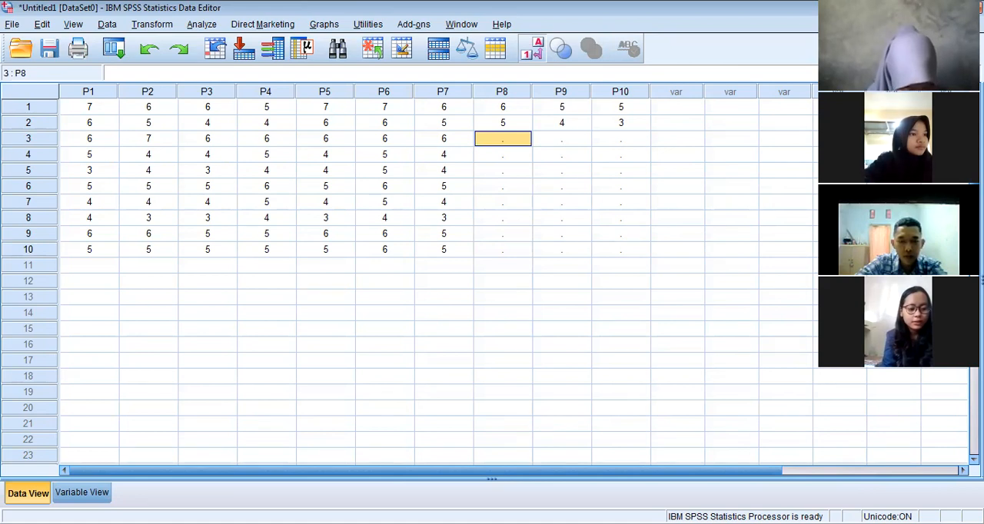
pyautogui.write('7')
pyautogui.press('Return')
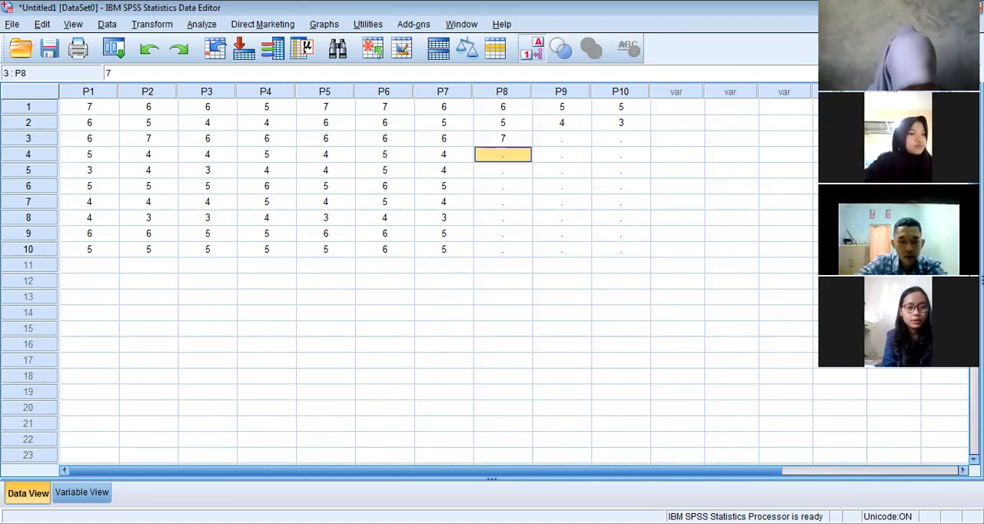
pyautogui.write('3')
pyautogui.press('Return')
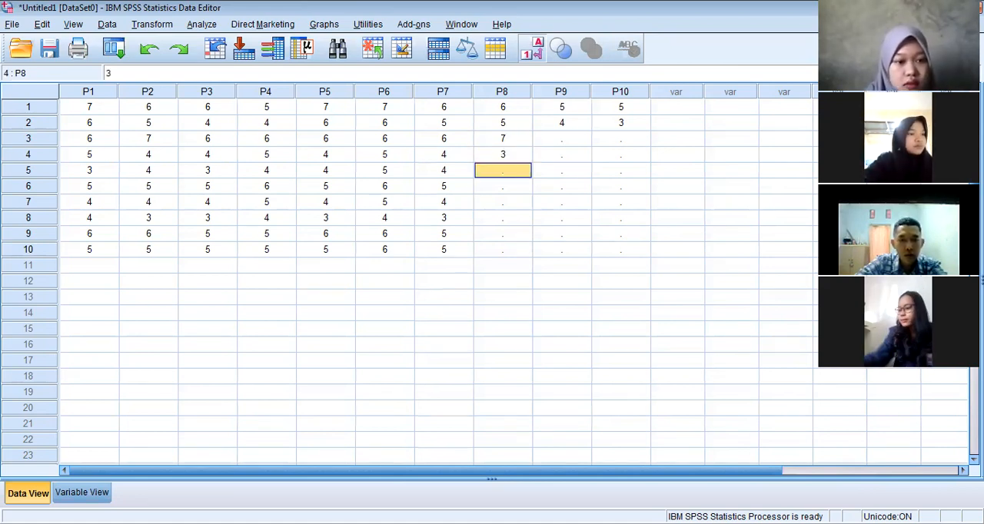
pyautogui.write('4')
pyautogui.press('Return')
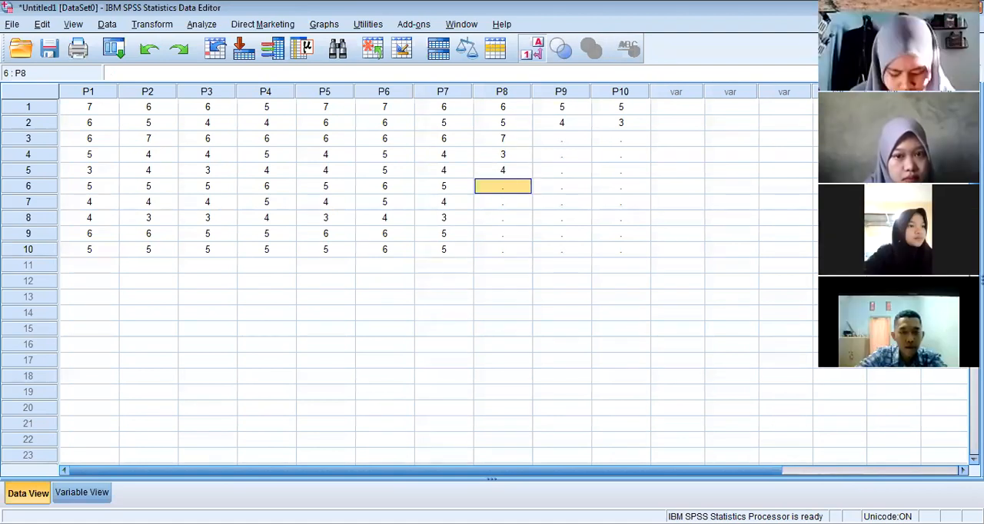
# Enter 5, 4, 3, 5 and 6 for P8 in cases 6 to 10
pyautogui.write('5')
pyautogui.press('Return')
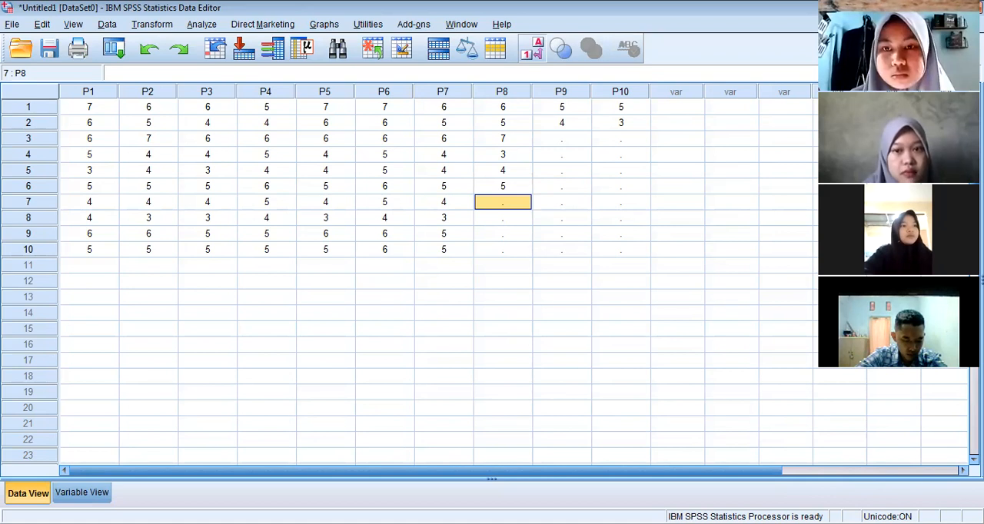
pyautogui.write('4')
pyautogui.press('Return')
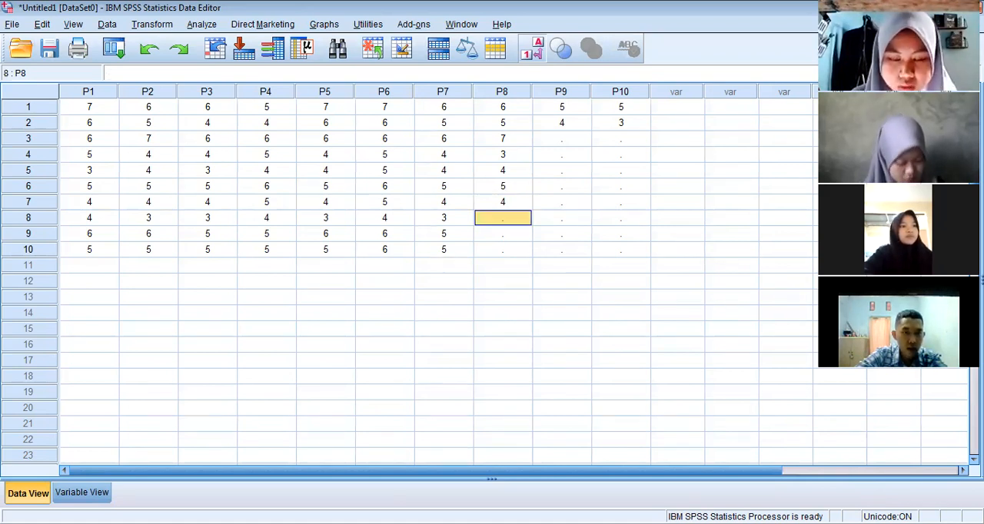
pyautogui.write('3')
pyautogui.press('Return')
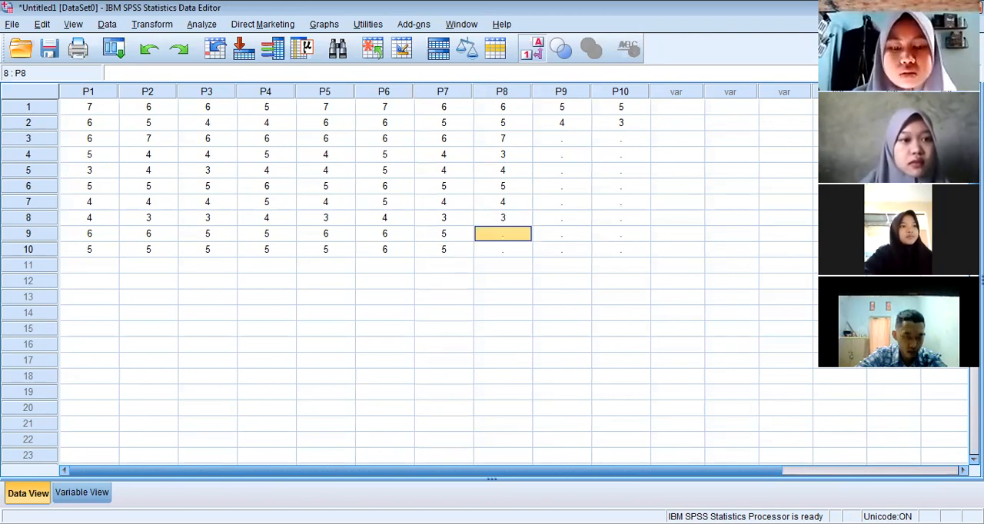
pyautogui.press('Return')
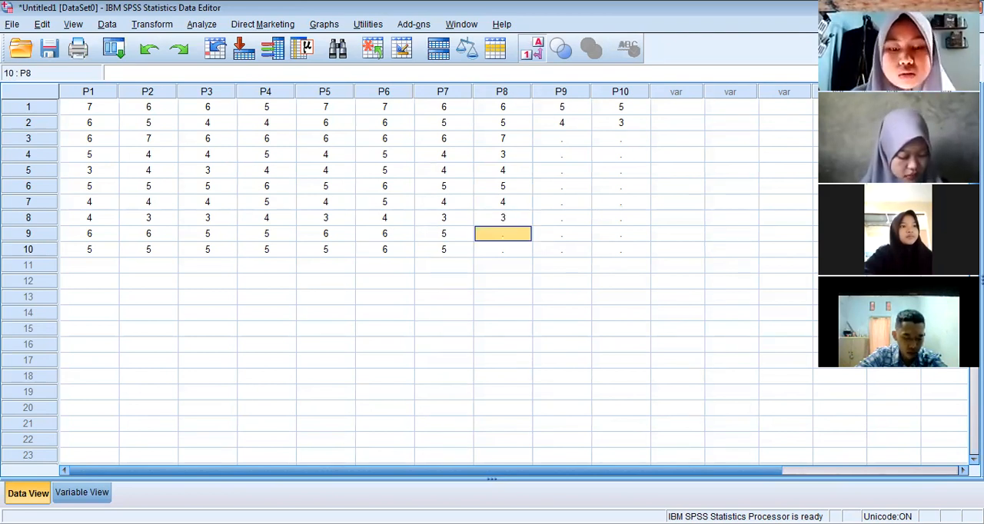
pyautogui.write('6')
pyautogui.press('Up')
pyautogui.press('Up')
pyautogui.press('Up')
pyautogui.press('Up')
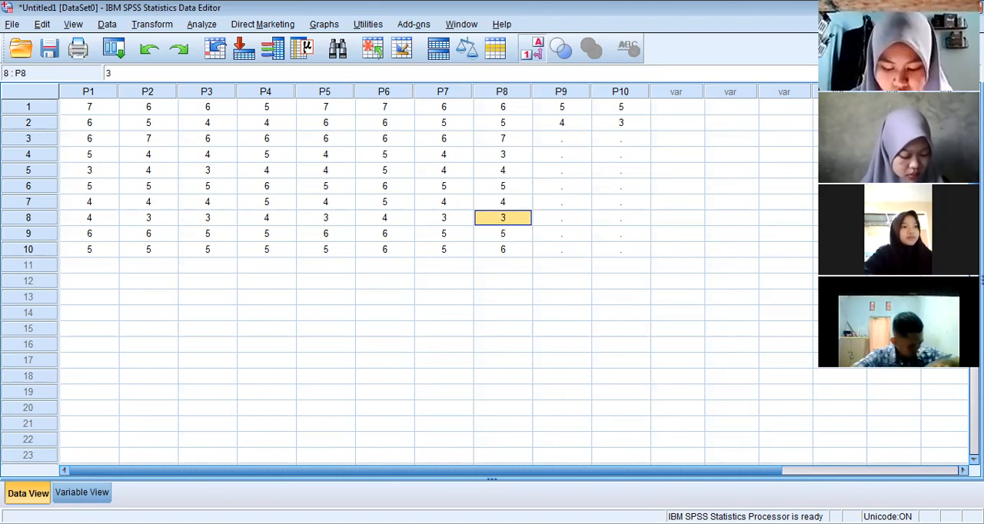
# Enter 5, 4 and 3 for P9 in cases 3 to 5
pyautogui.press('Up')
pyautogui.press('Right')
pyautogui.press('Up')
pyautogui.press('Up')
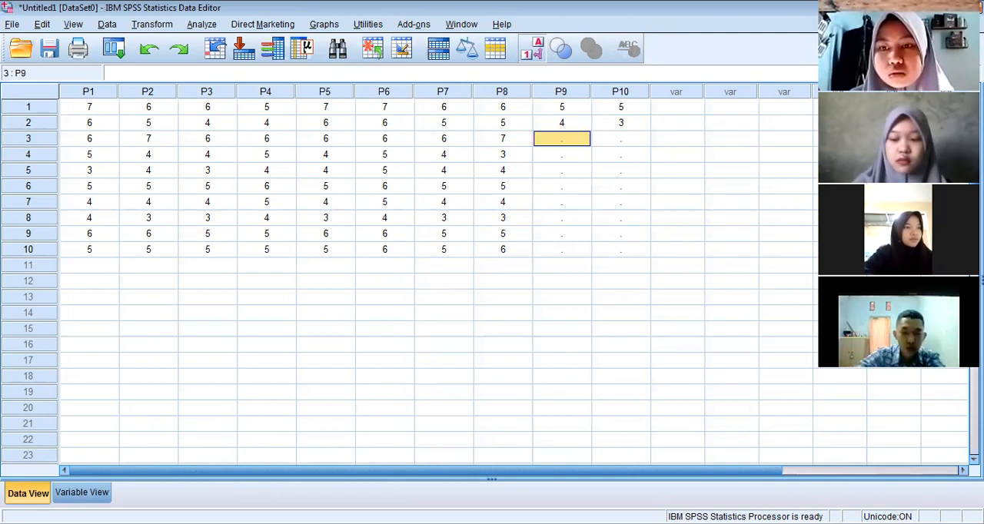
pyautogui.write('5')
pyautogui.press('Return')
pyautogui.write('4')
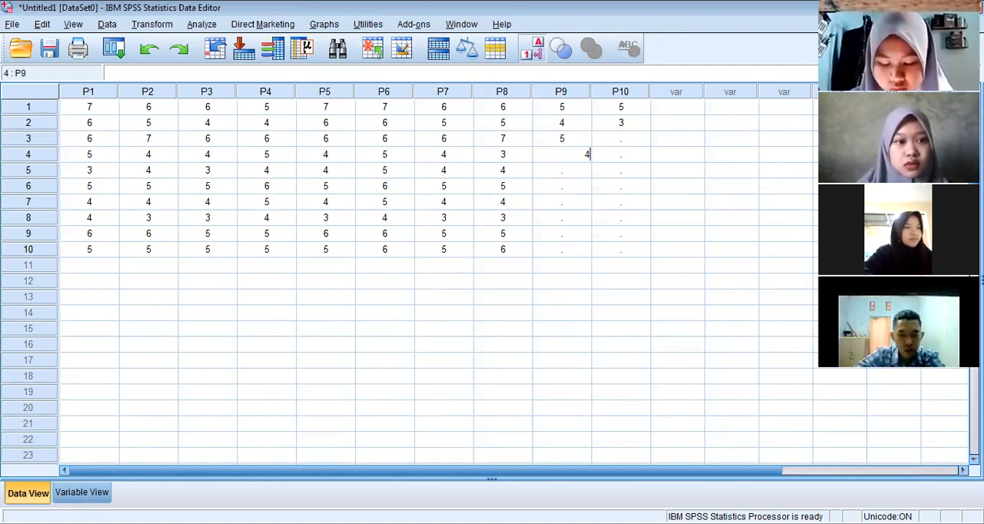
pyautogui.press('Return')
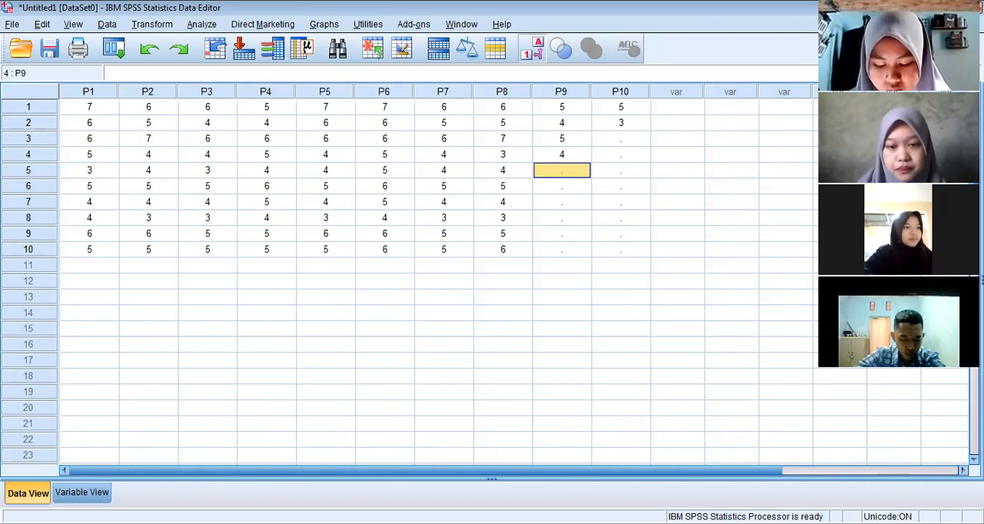
pyautogui.write('3')
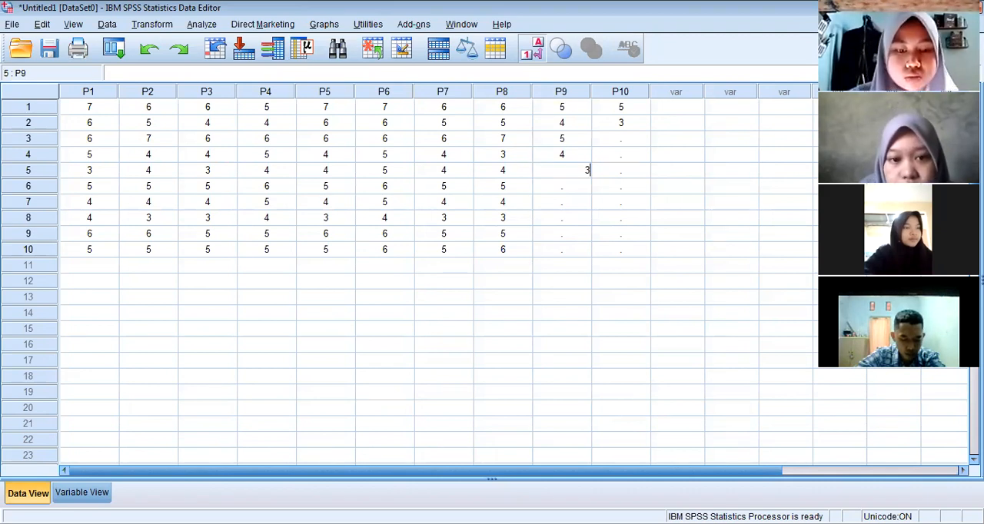
pyautogui.press('Return')
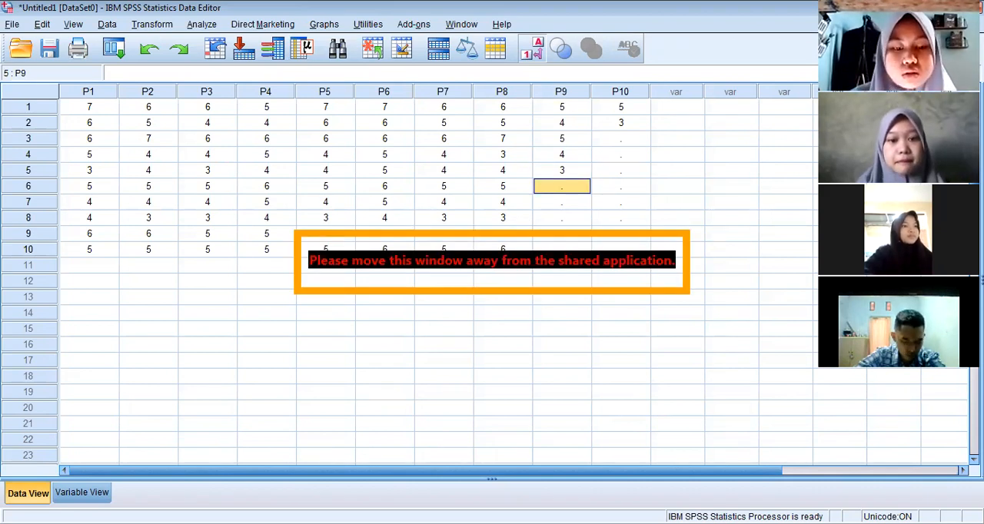
# Enter 6, 5, 4, 4 and 5 for P9 in cases 6 to 10
pyautogui.write('6')
pyautogui.press('Return')
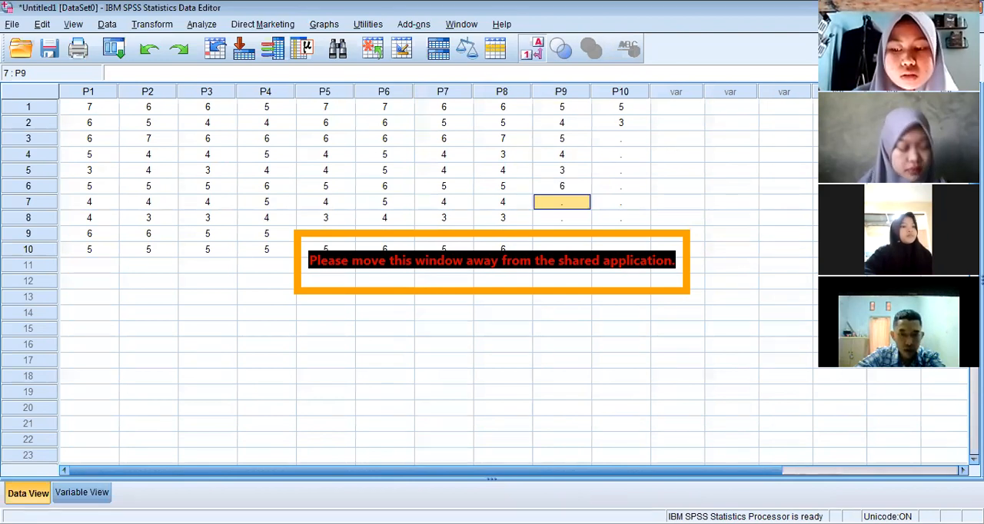
pyautogui.write('5')
pyautogui.press('Return')
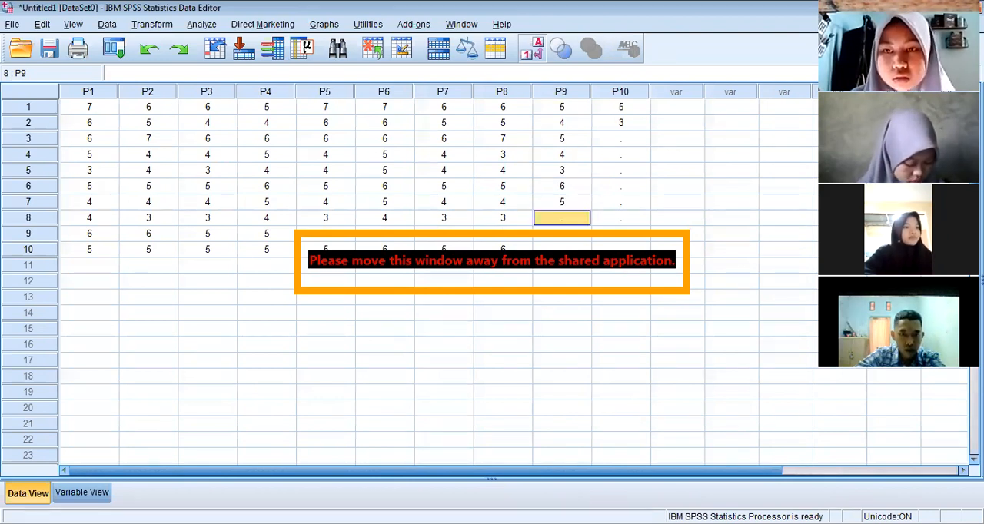
pyautogui.write('4')
pyautogui.press('Return')
pyautogui.write('4')
pyautogui.press('Return')
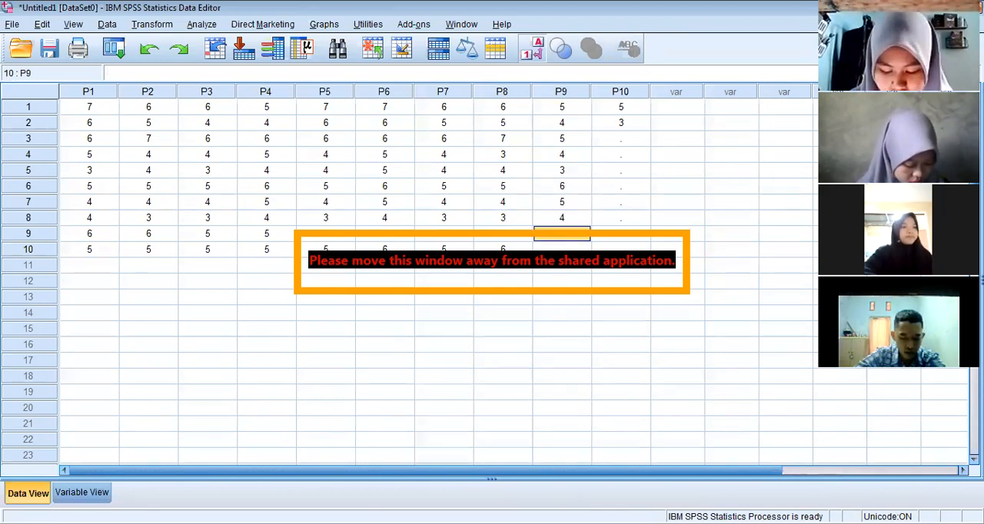
pyautogui.write('5')
pyautogui.press('Right')
# Enter 5, 4 and 3 for P10 in cases 3 to 5
pyautogui.press('Up')
pyautogui.press('Up')
pyautogui.press('Up')
pyautogui.press('Up')
pyautogui.press('Up')
pyautogui.press('Up')
pyautogui.press('Up')
pyautogui.press('Up')
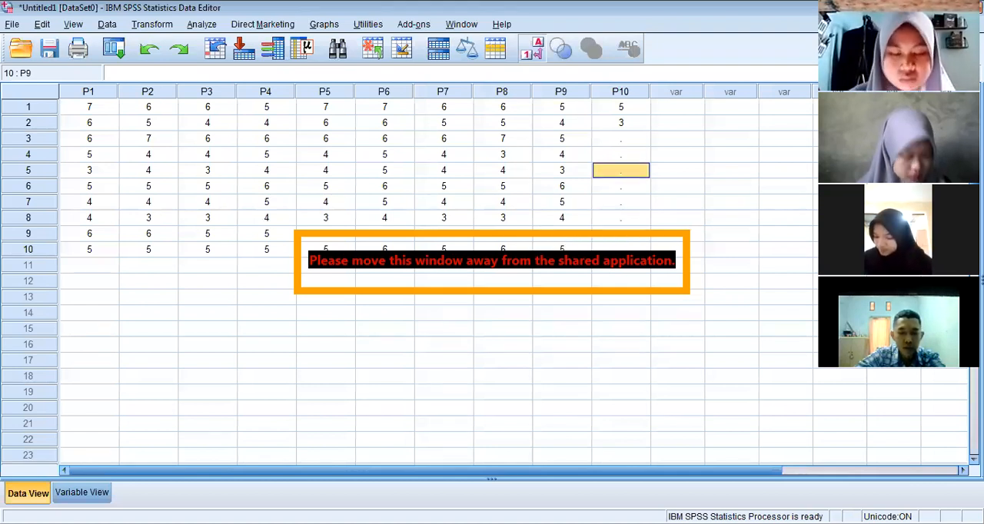
pyautogui.press('Down')
pyautogui.press('Up')
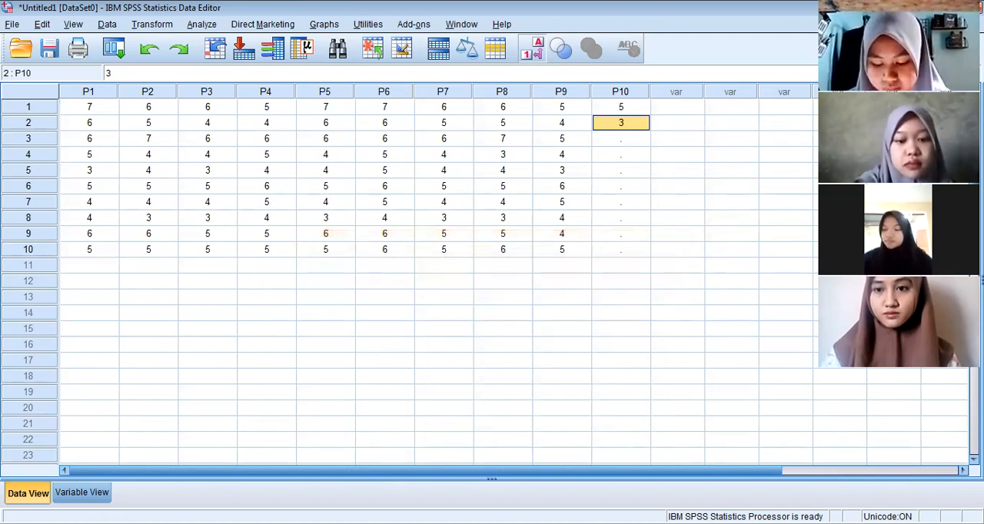
pyautogui.press('Return')
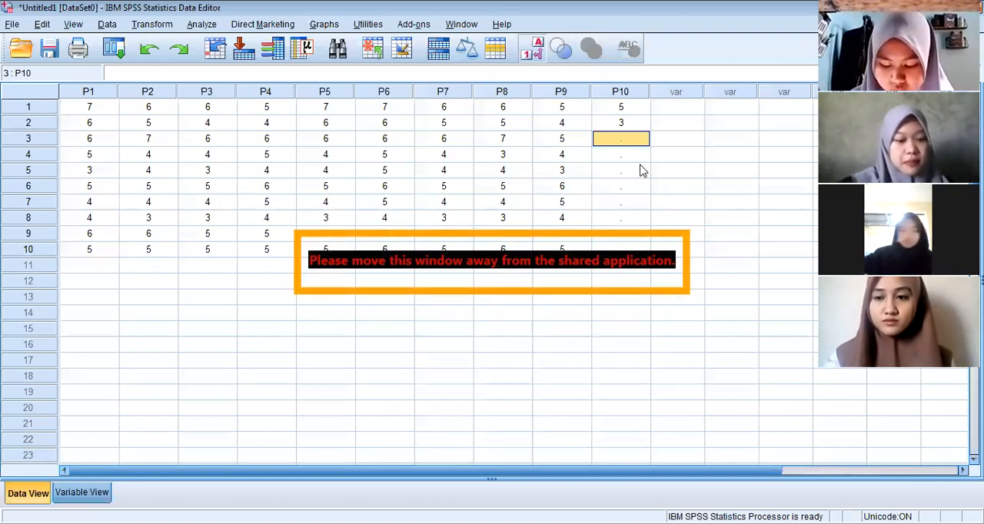
pyautogui.write('5')
pyautogui.press('Return')
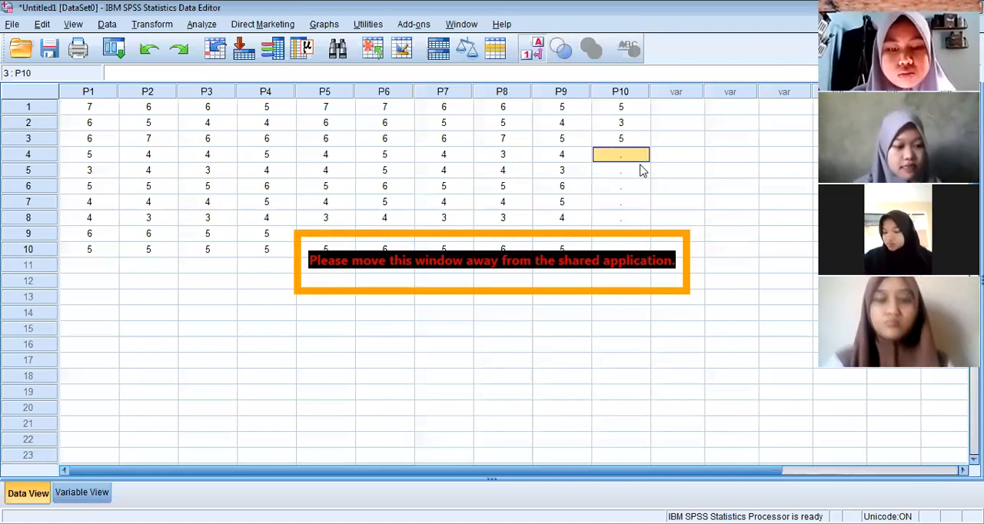
pyautogui.write('4')
pyautogui.press('Return')
pyautogui.write('3')
pyautogui.press('Return')
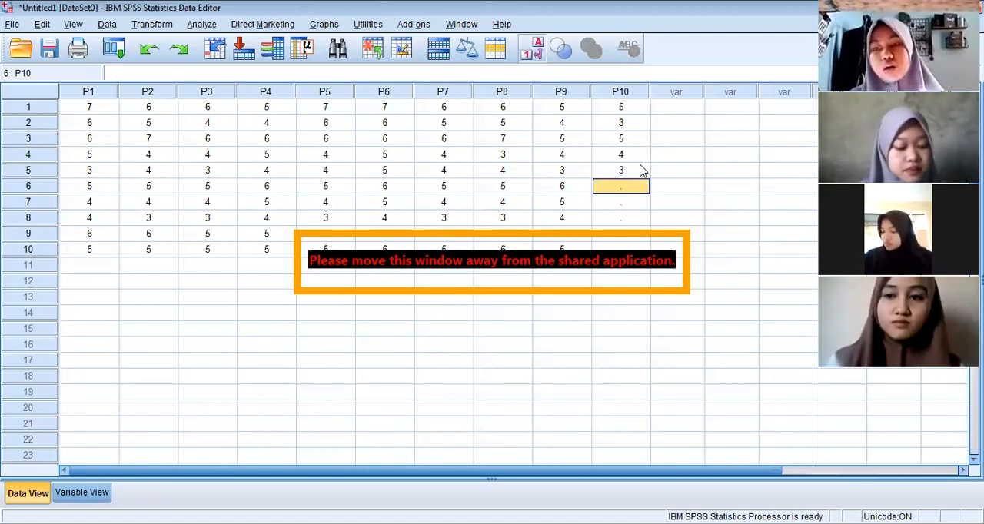
# Enter 6, 5, 5, 3 and 5 for P10 in cases 6 to 10
pyautogui.write('6')
pyautogui.press('Return')
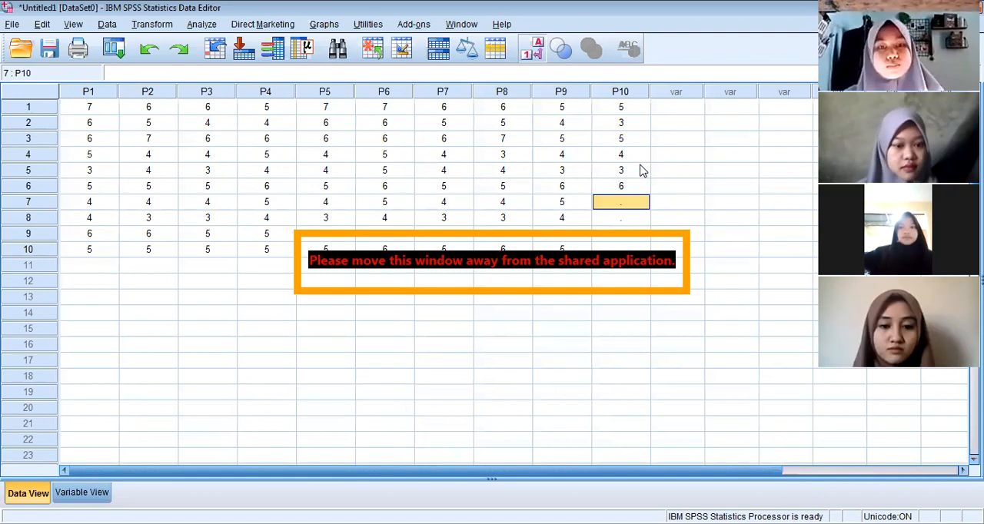
pyautogui.write('5')
pyautogui.press('Return')
pyautogui.write('5')
pyautogui.press('Return')
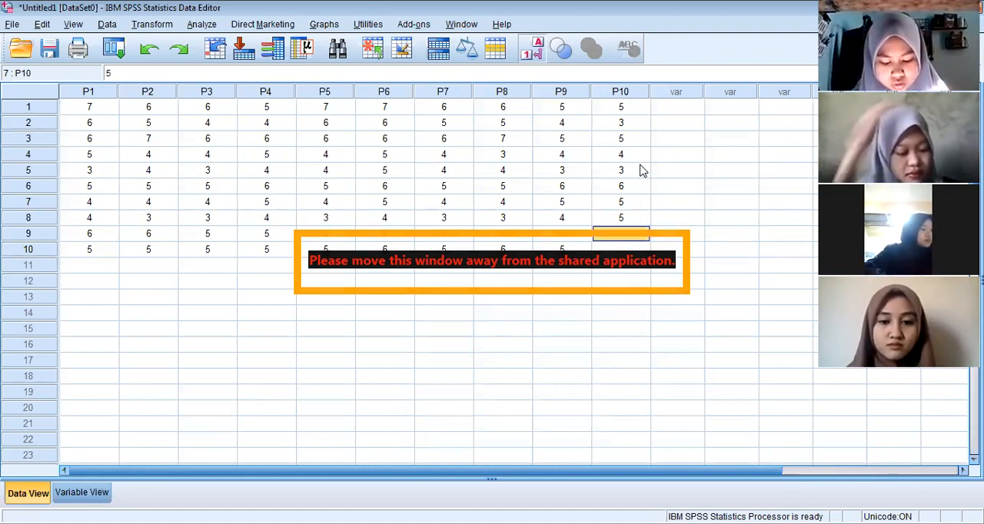
pyautogui.write('3')
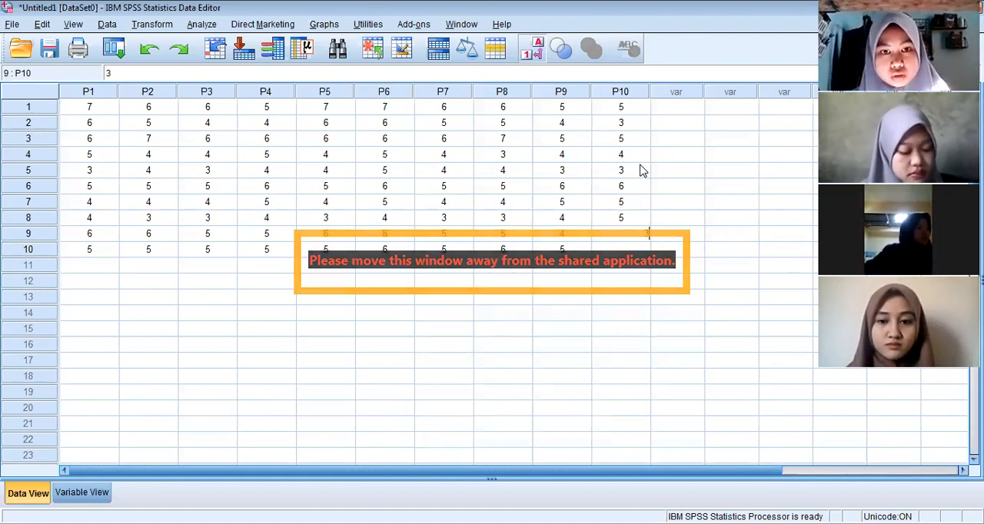
pyautogui.press('Return')
pyautogui.write('5')
pyautogui.press('Return')
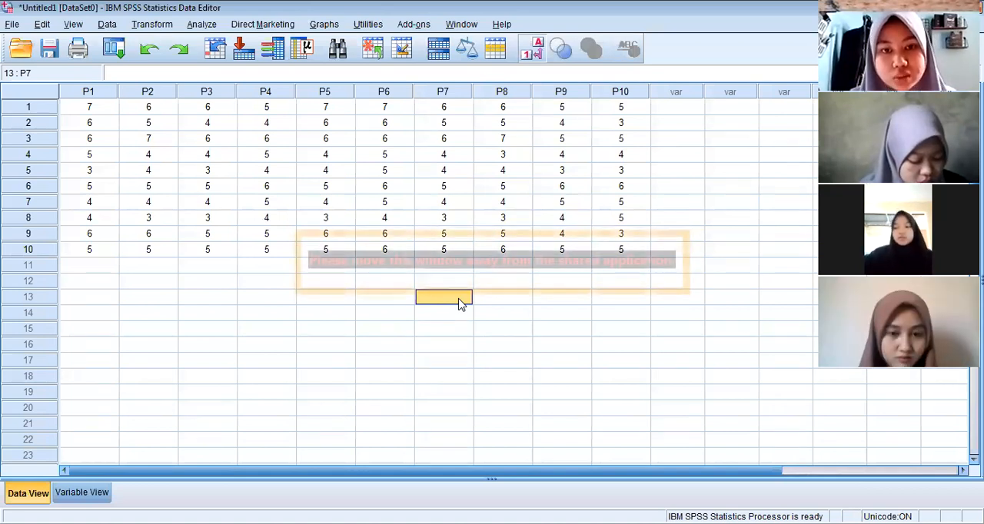
pyautogui.click(240, 191)
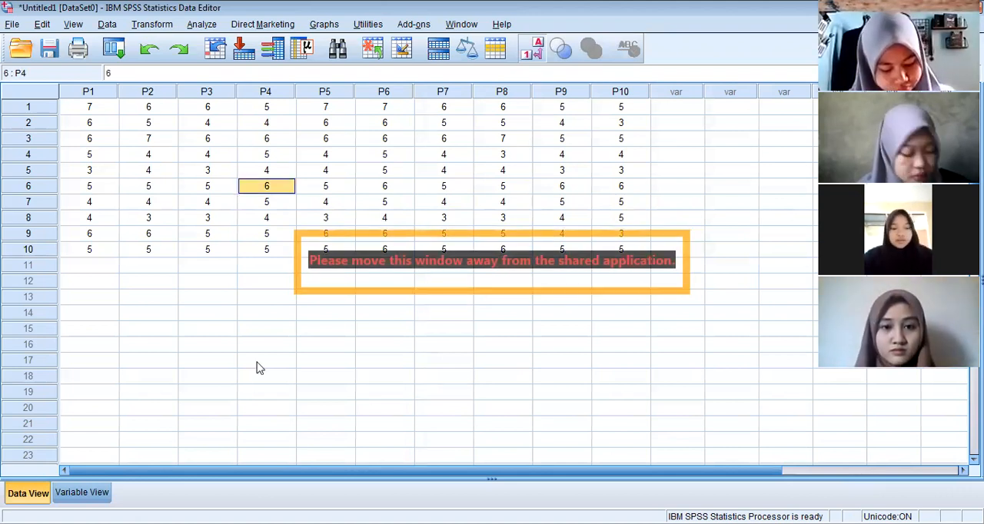
pyautogui.click(146, 237)
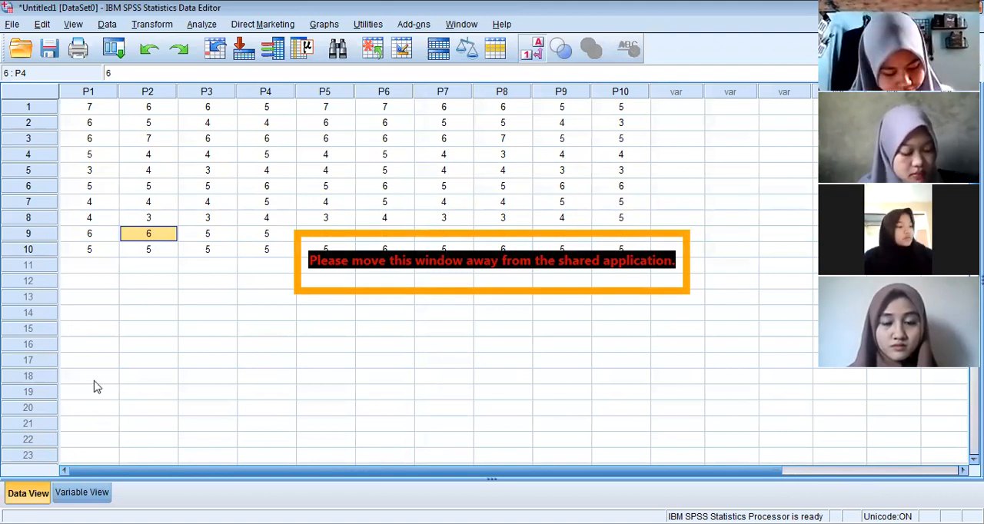
pyautogui.click(328, 189)
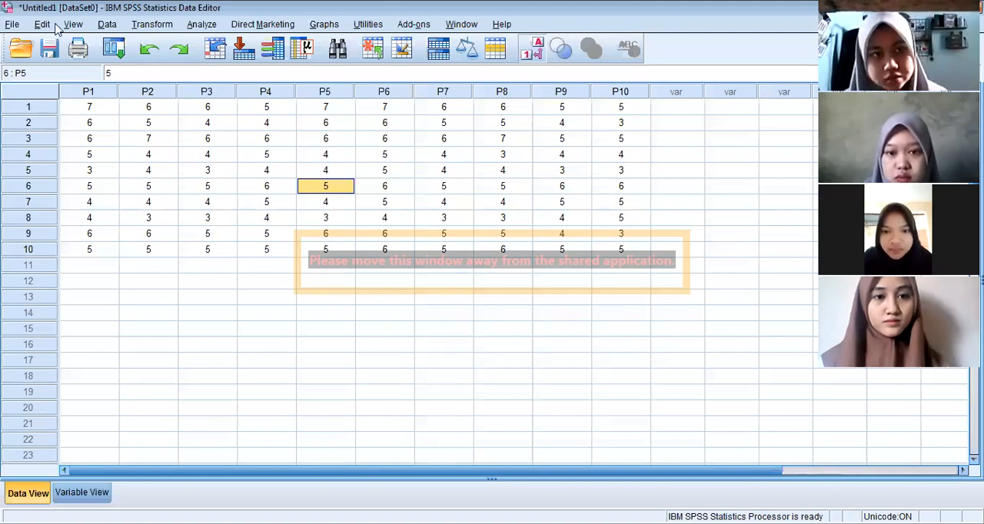
# Start a Compute Variable calculation with X1 as the target variable
pyautogui.click(151, 24)
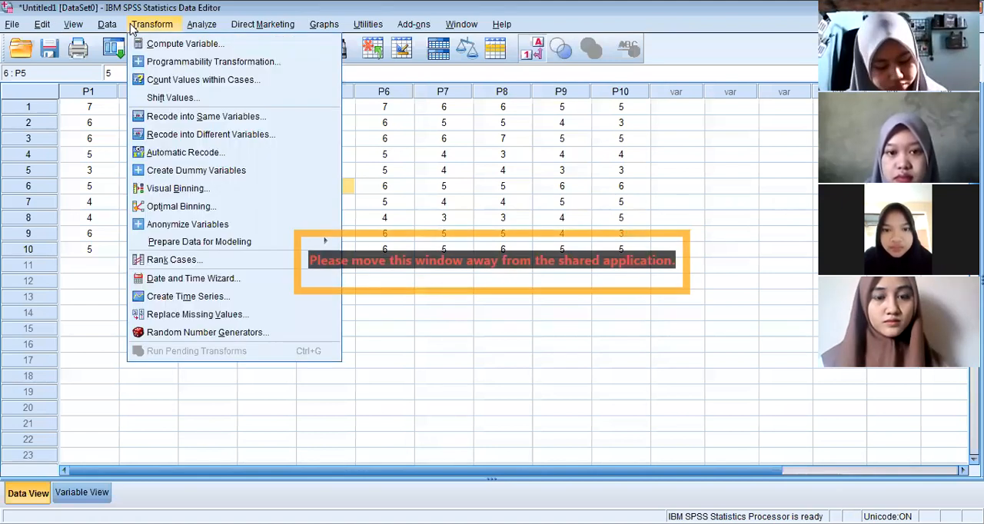
pyautogui.click(169, 45)
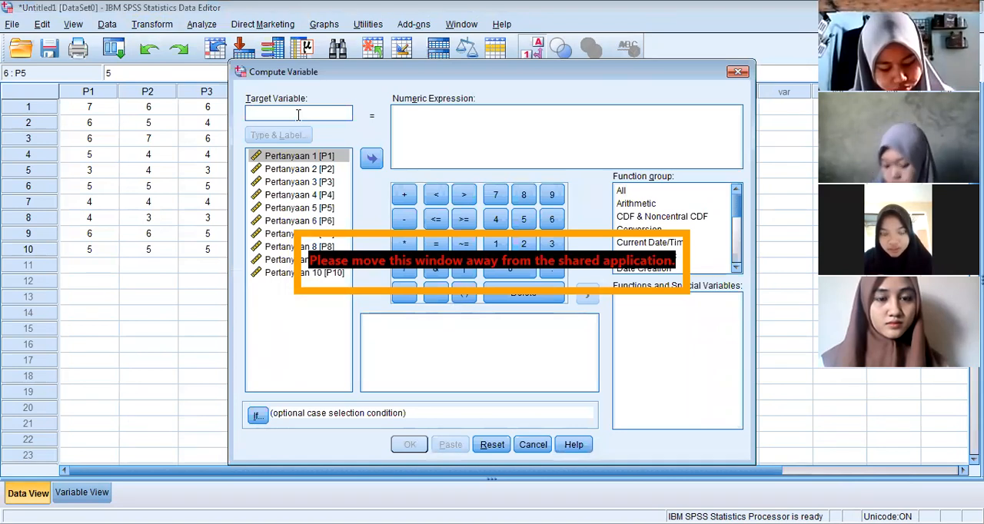
pyautogui.write('X1')
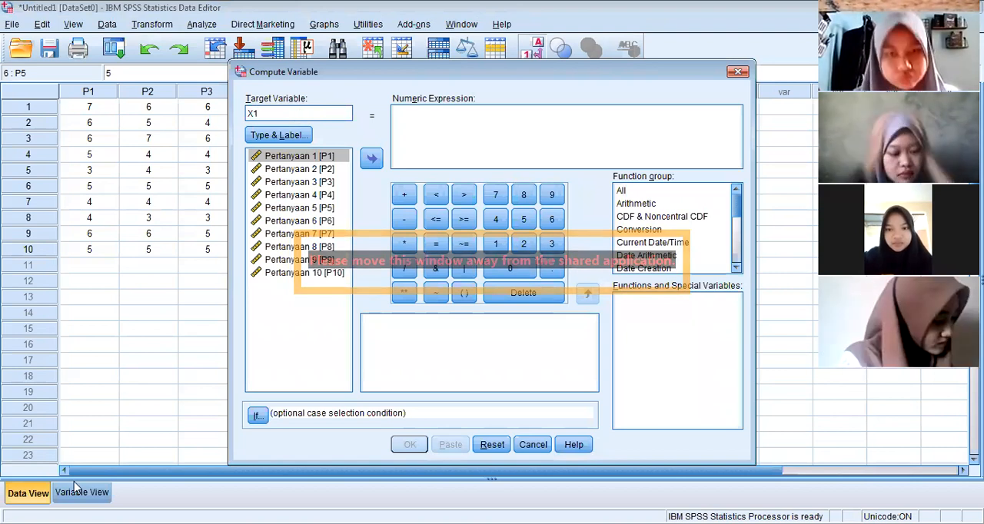
# Give the target variable X1 the label "Partisipasi Penggaran", with numeric type
pyautogui.click(276, 135)
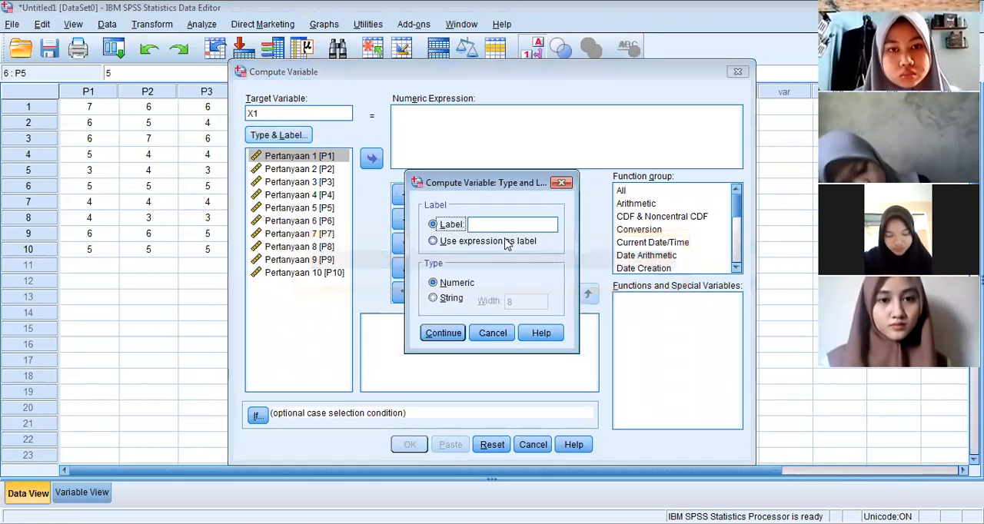
pyautogui.click(507, 225)
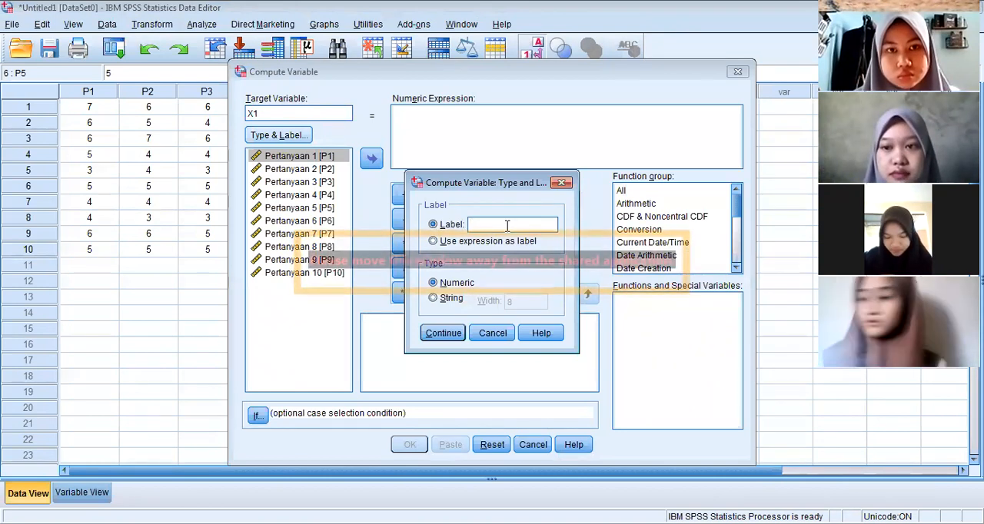
pyautogui.write('Partisipa')
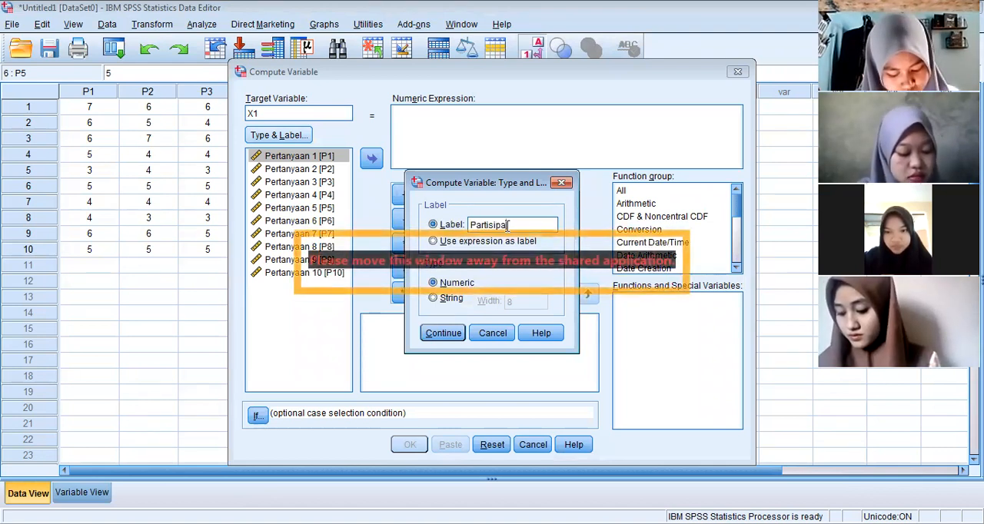
pyautogui.write('n 1')
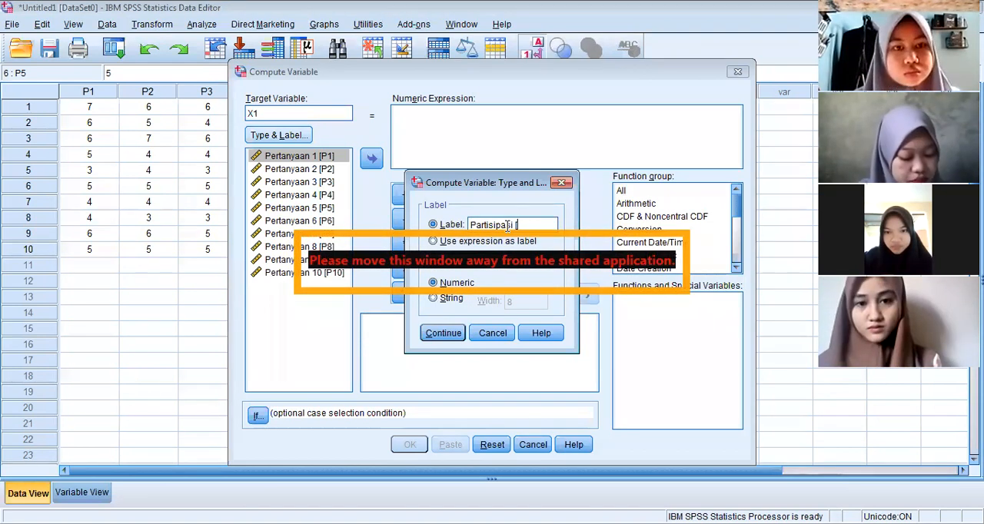
pyautogui.write('pENGGAR')
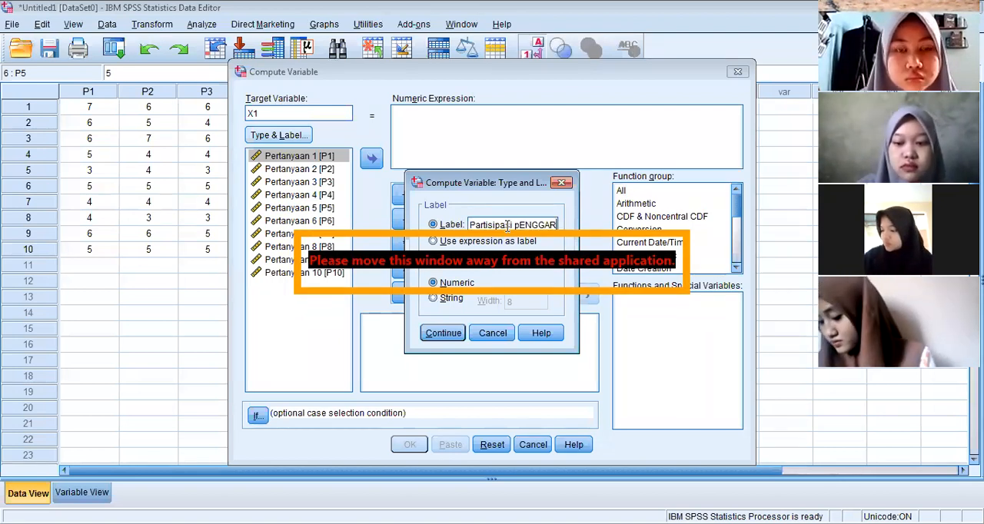
pyautogui.write('P')
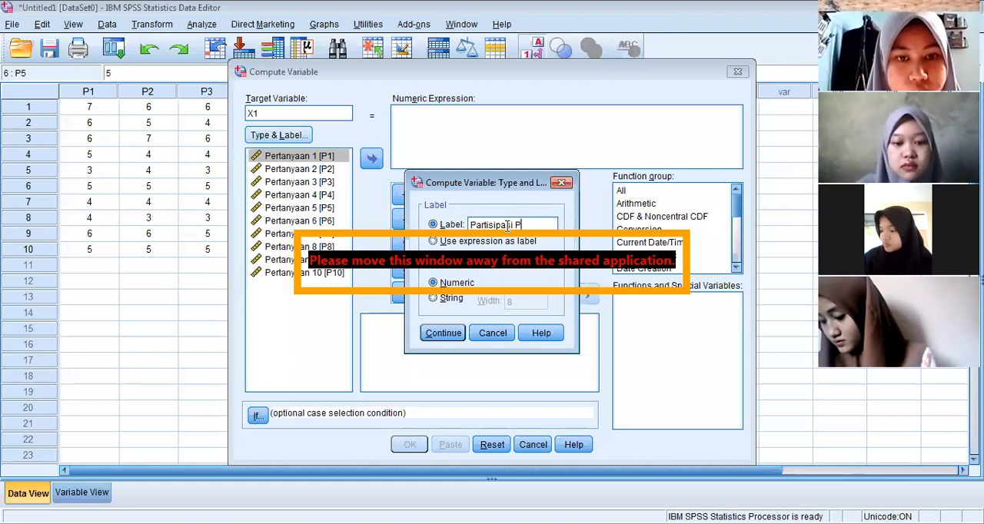
pyautogui.write('enggaran')
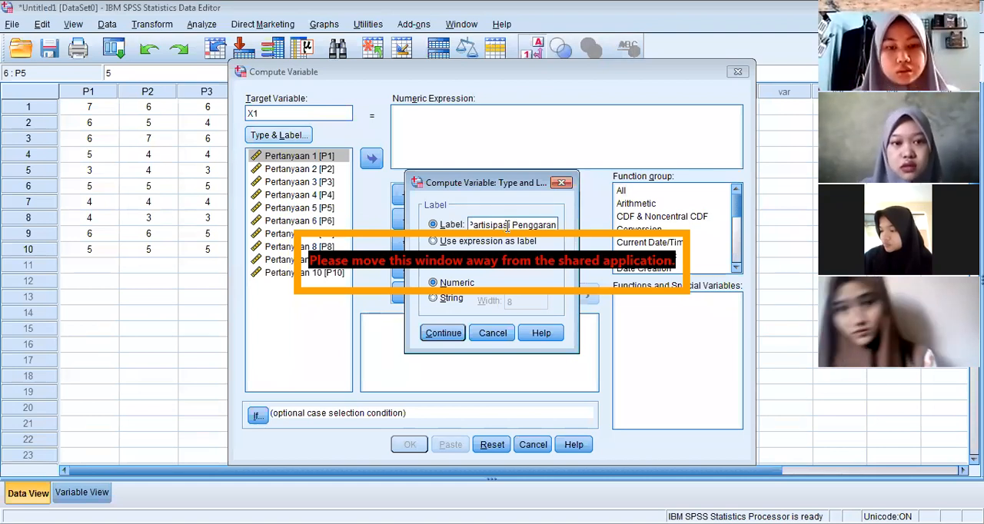
pyautogui.click(457, 334)
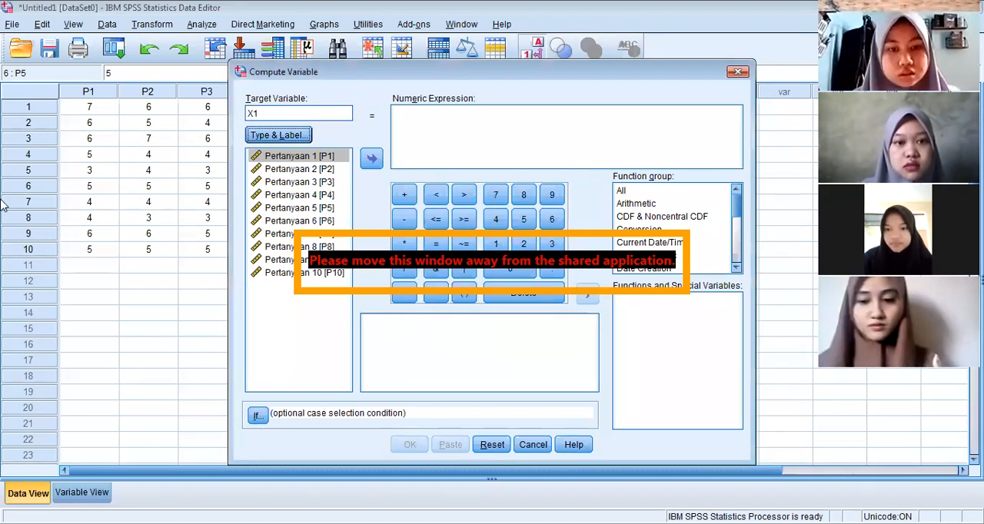
# Insert the Sum function from the All function group into the numeric expression and clear its placeholder arguments
pyautogui.click(415, 119)
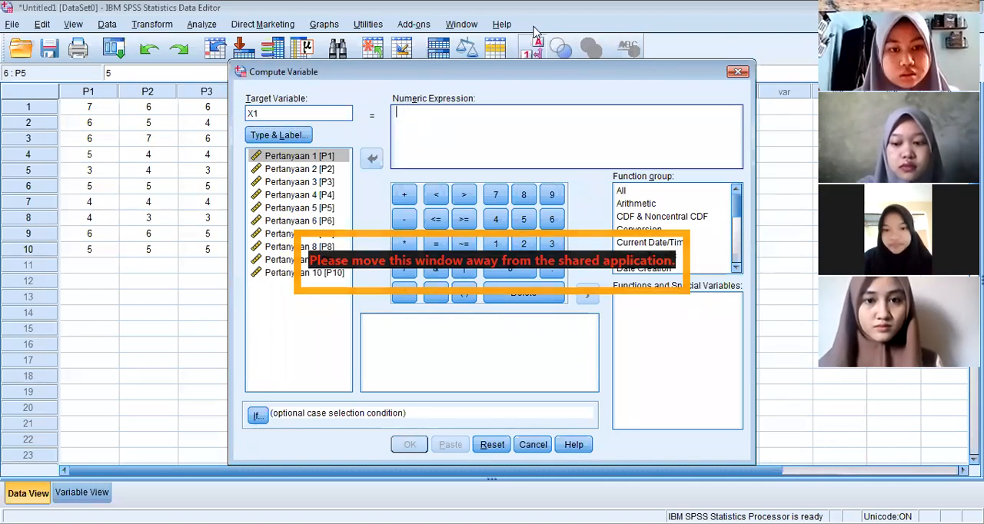
pyautogui.click(642, 193)
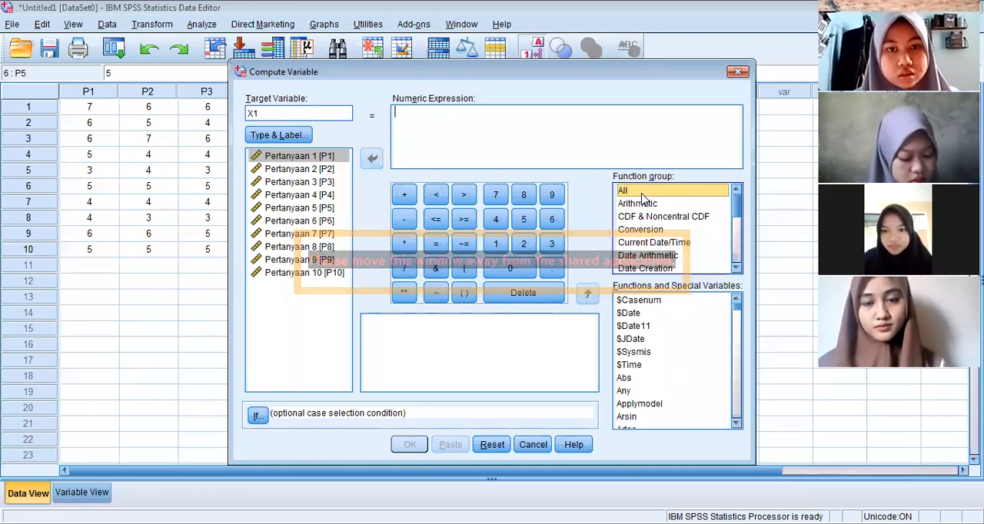
pyautogui.click(654, 396)
pyautogui.press('s')
pyautogui.scroll(-3, 654, 409)
pyautogui.scroll(-2, 655, 415)
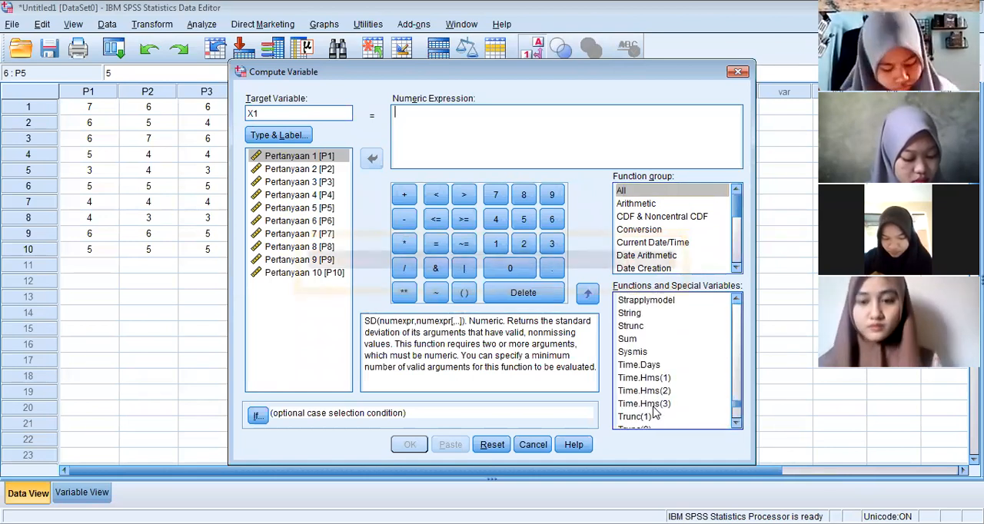
pyautogui.doubleClick(630, 339)
pyautogui.click(432, 113)
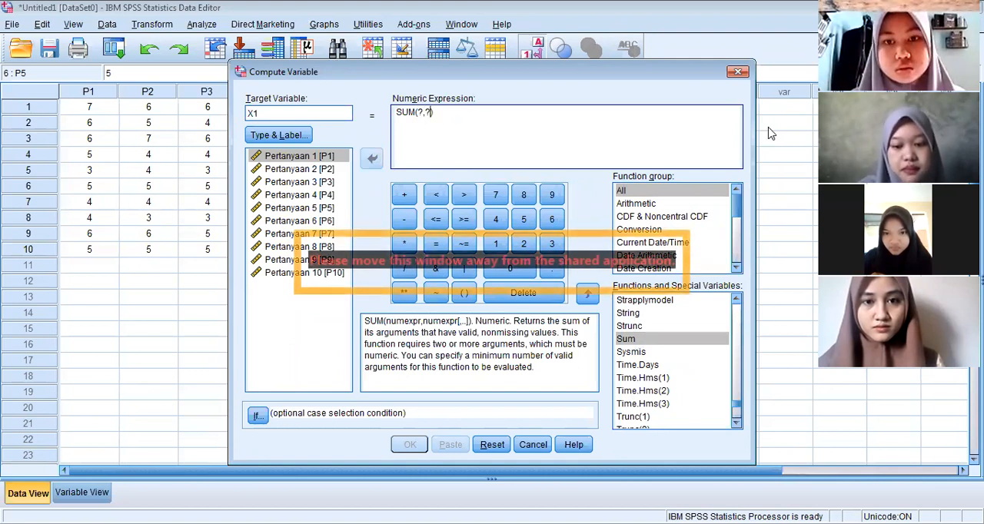
pyautogui.press('BackSpace')
pyautogui.press('BackSpace')
pyautogui.press('BackSpace')
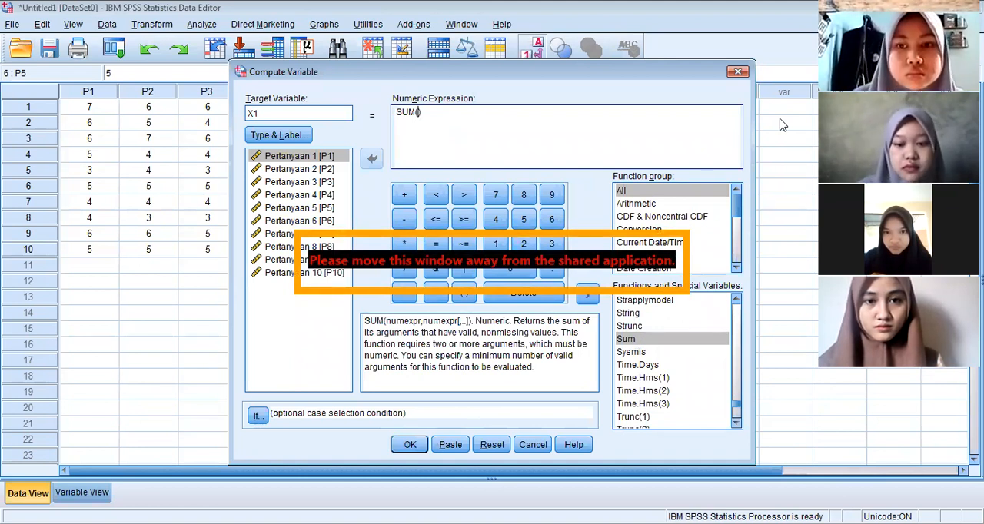
# Add P1 and P2 as comma-separated arguments inside the SUM parentheses
pyautogui.click(328, 162)
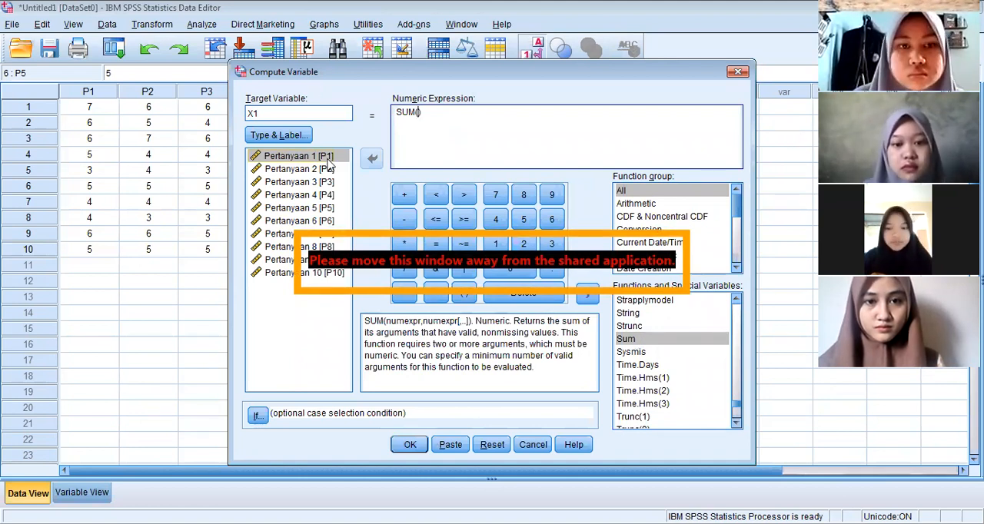
pyautogui.doubleClick(328, 162)
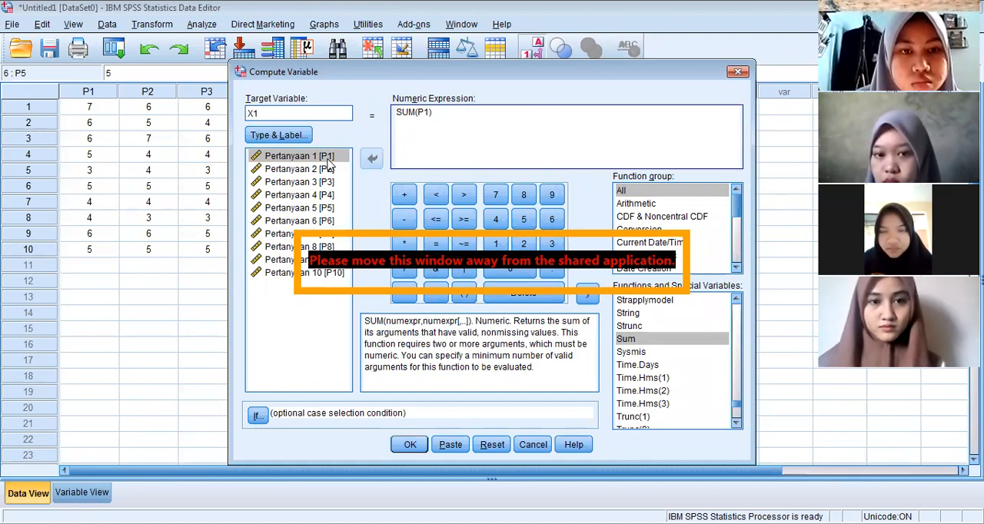
pyautogui.click(329, 158)
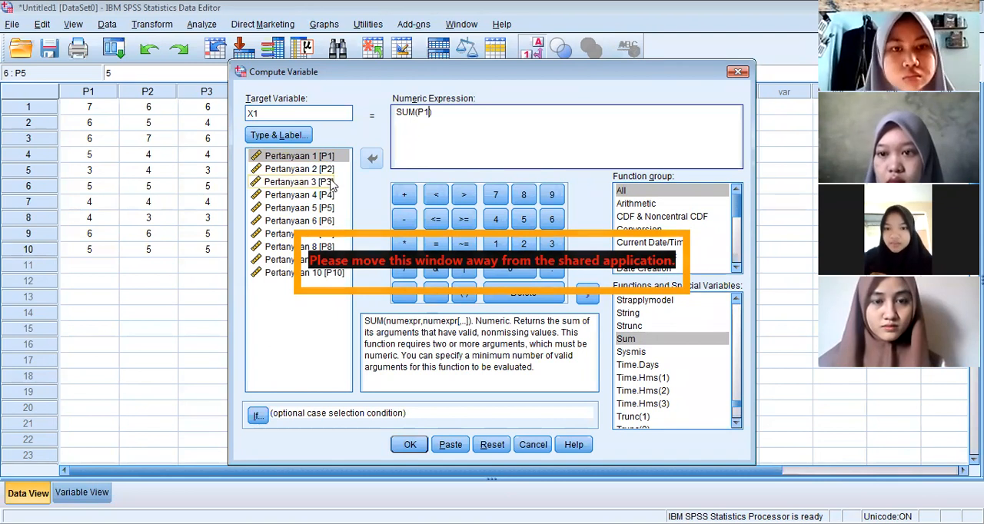
pyautogui.write(',')
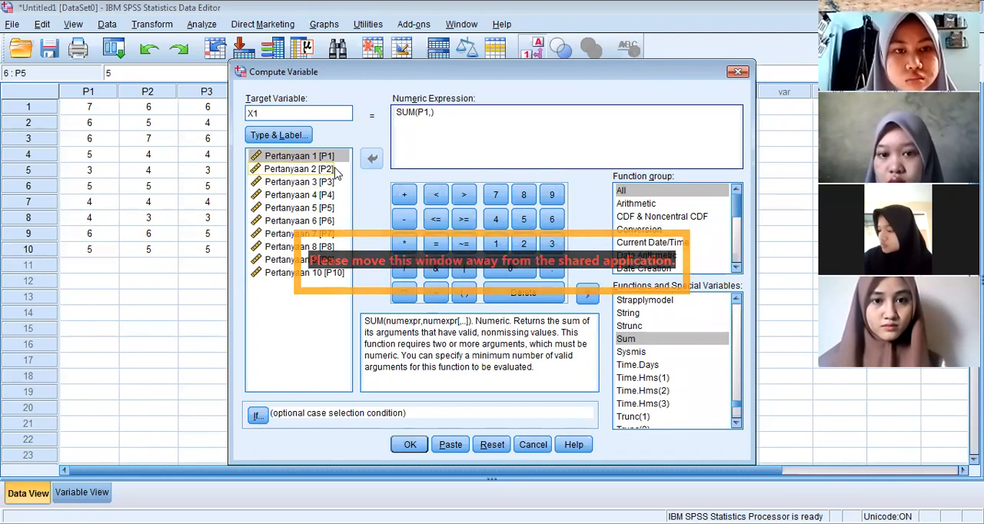
pyautogui.doubleClick(336, 170)
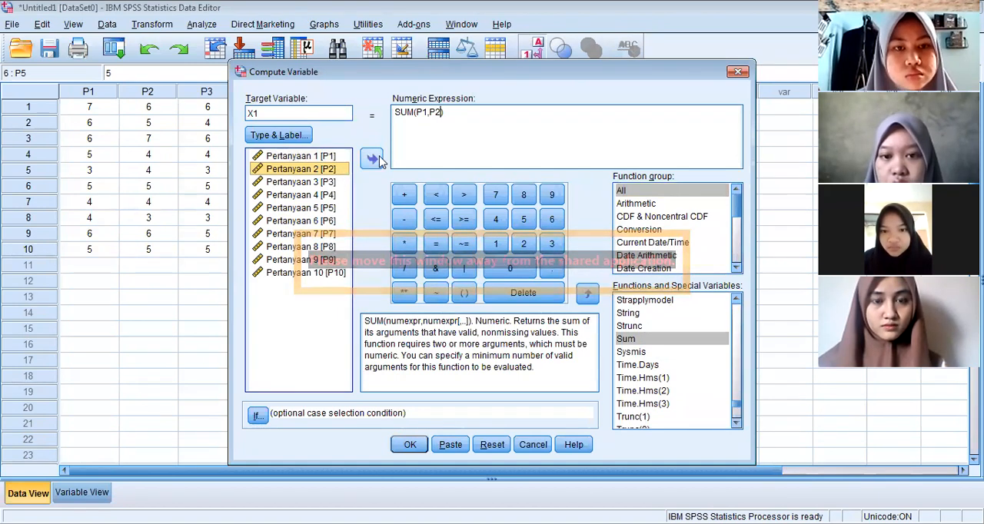
# Add P3 and P4 as further comma-separated arguments of the SUM expression
pyautogui.click(442, 115)
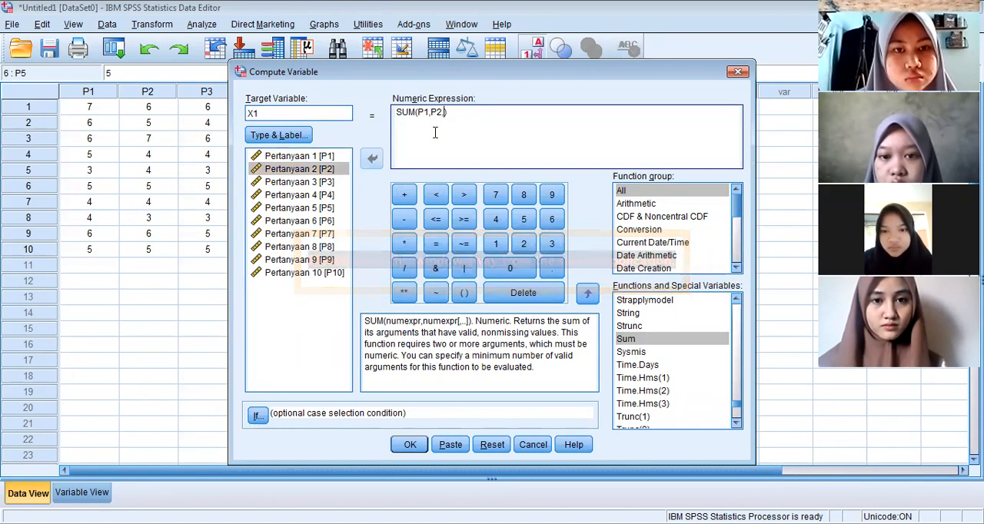
pyautogui.write(',')
pyautogui.click(302, 182)
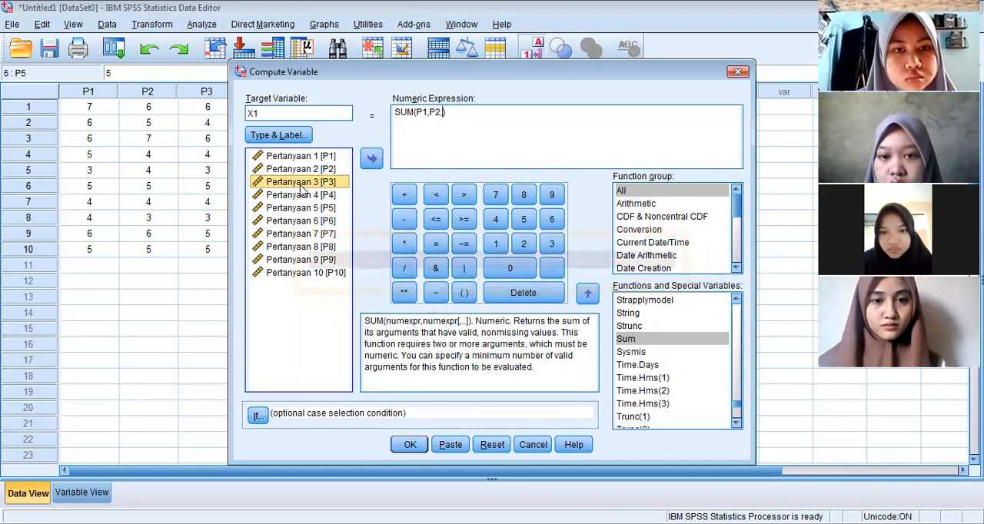
pyautogui.doubleClick(335, 186)
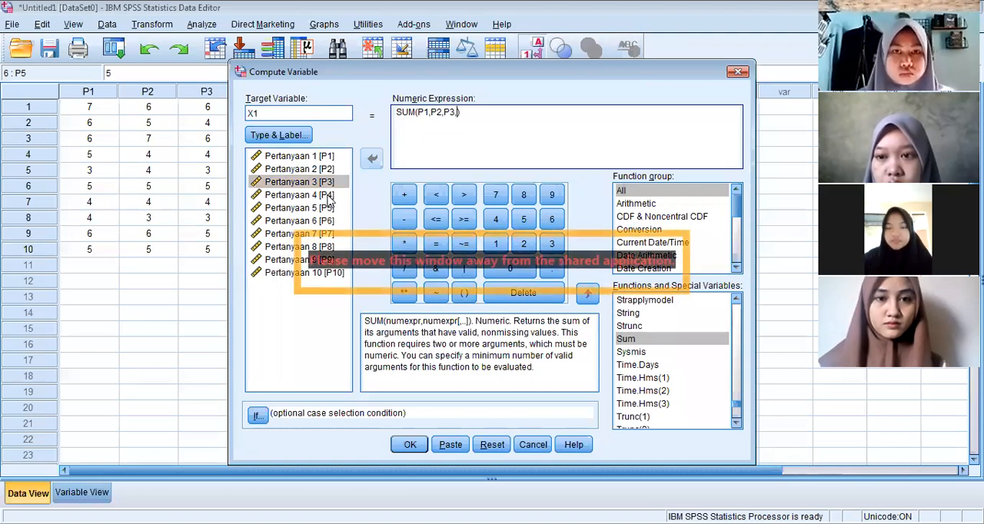
pyautogui.doubleClick(329, 196)
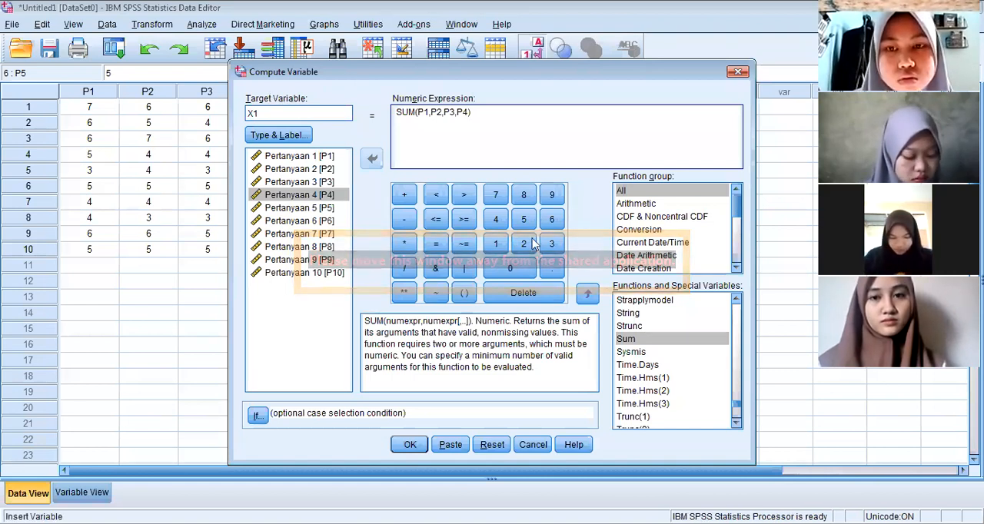
# Clear the whole numeric expression and check the type and label settings of target variable X1
pyautogui.tripleClick(428, 112)
pyautogui.press('Delete')
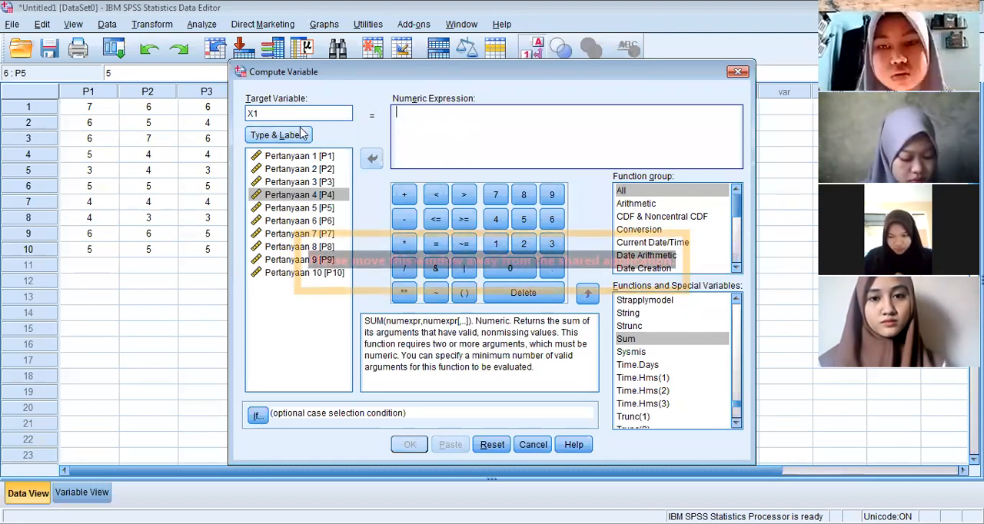
pyautogui.click(278, 136)
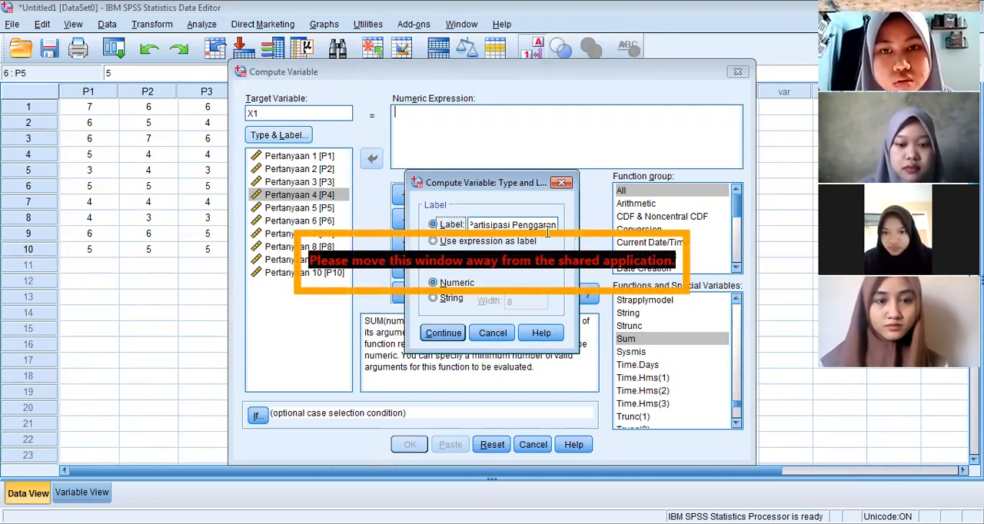
pyautogui.click(462, 336)
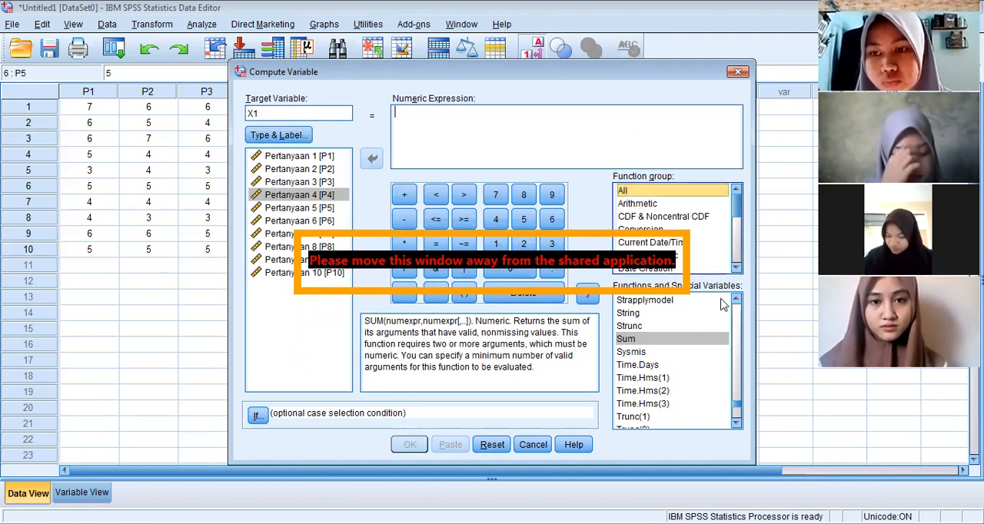
# Insert the Sum function into the empty numeric expression and remove its placeholder arguments
pyautogui.doubleClick(687, 342)
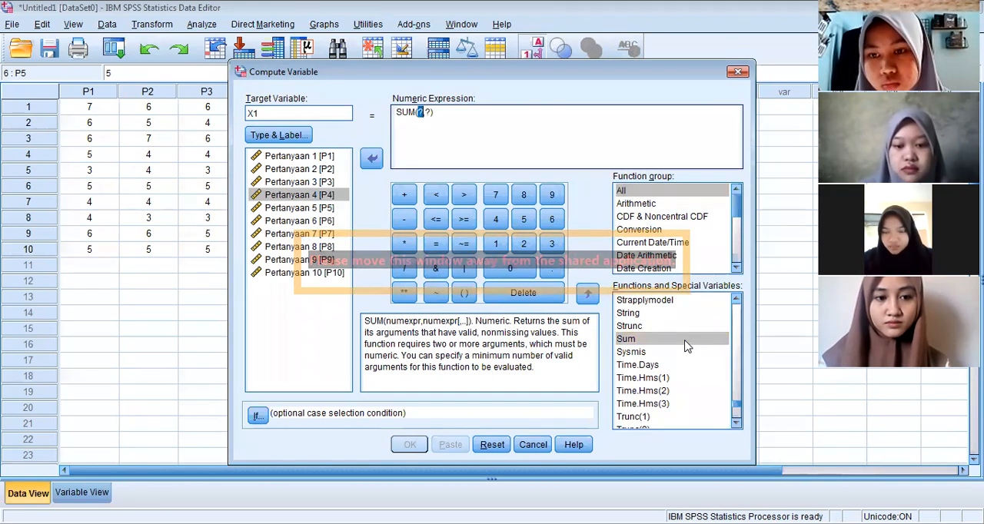
pyautogui.click(429, 116)
pyautogui.press('BackSpace')
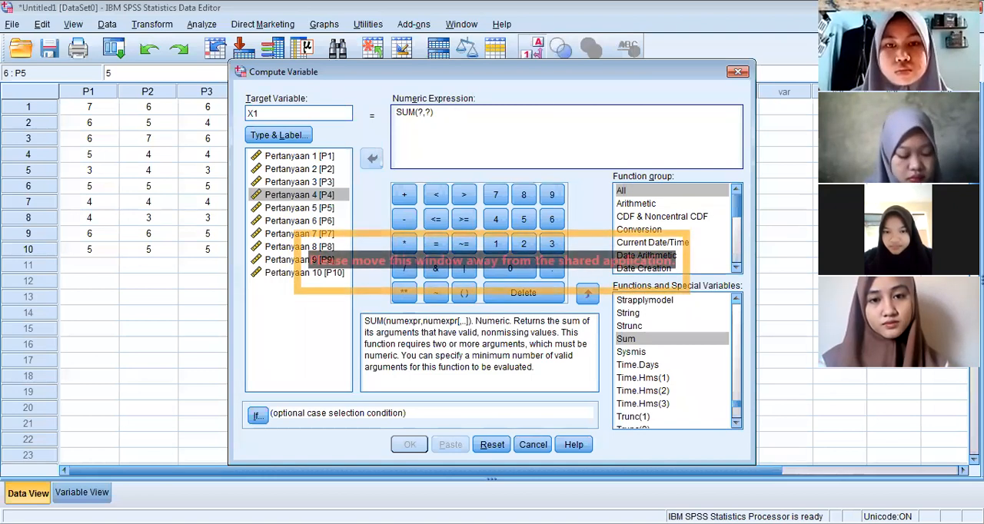
pyautogui.press('BackSpace')
pyautogui.press('BackSpace')
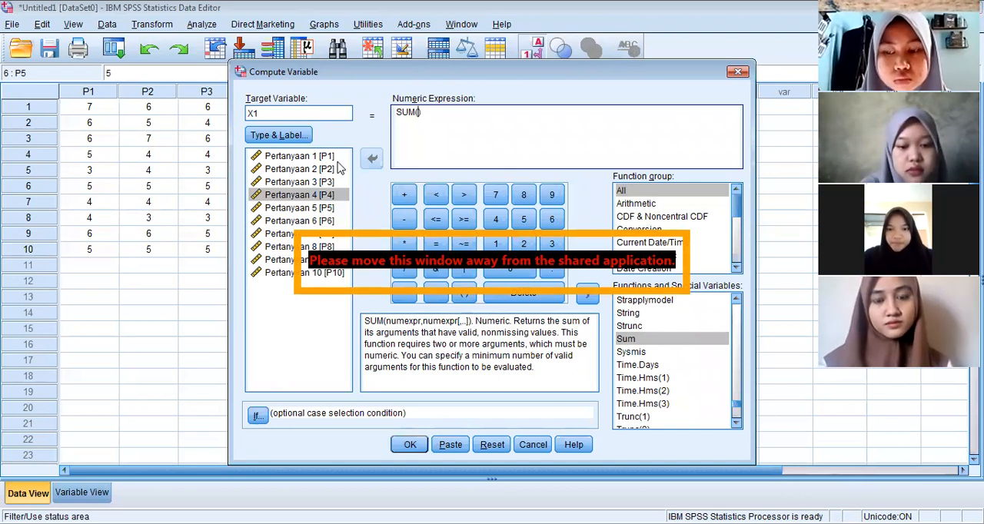
# Add P1, P2, P3 and P4 inside the SUM parentheses, each followed by a comma
pyautogui.doubleClick(292, 158)
pyautogui.write(',')
pyautogui.doubleClick(301, 170)
pyautogui.write(',')
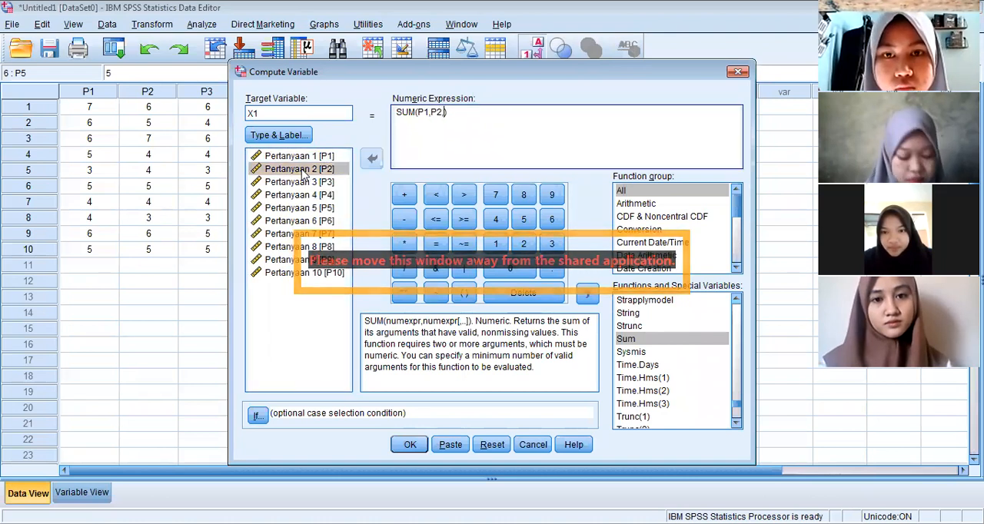
pyautogui.doubleClick(311, 183)
pyautogui.write(',')
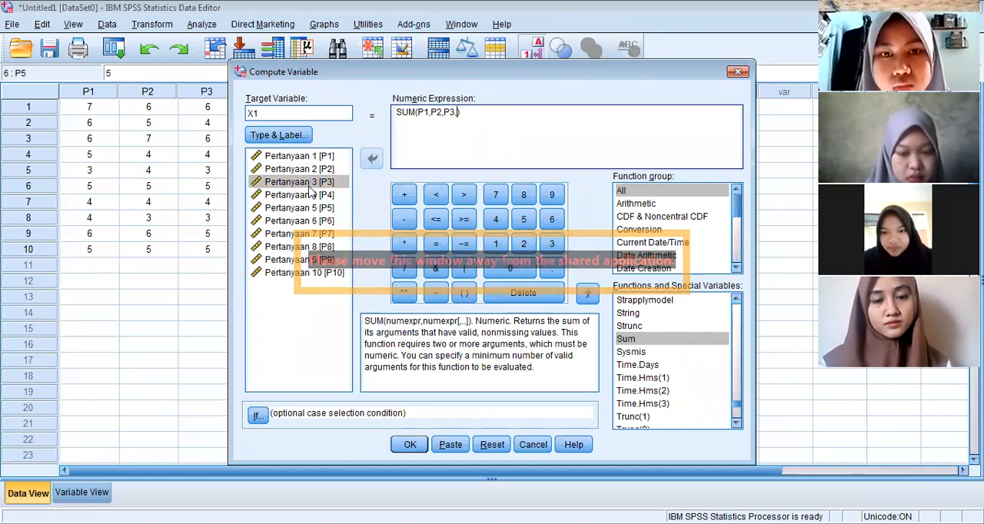
pyautogui.doubleClick(311, 196)
pyautogui.write(',')
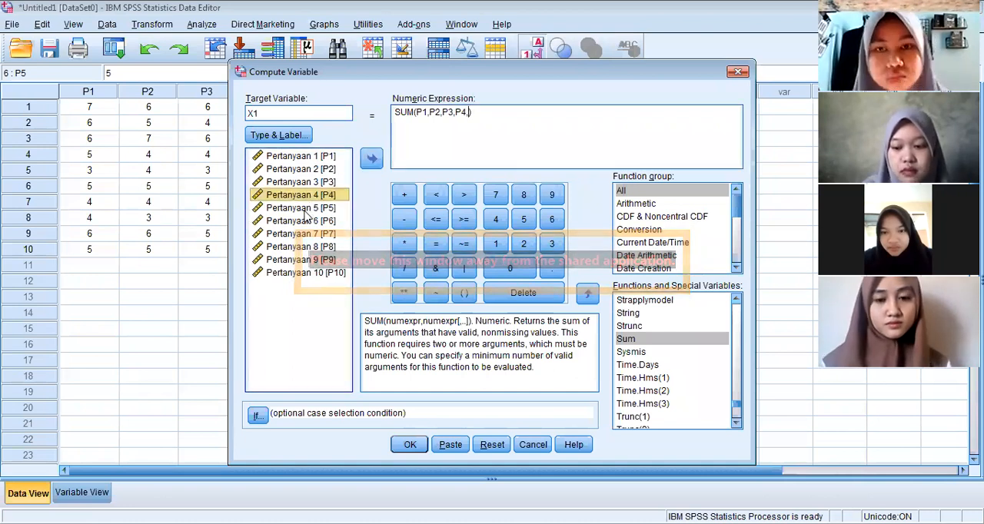
# Continue the SUM arguments with P5, P6 and P7, each followed by a comma
pyautogui.doubleClick(306, 208)
pyautogui.write(',')
pyautogui.click(306, 222)
pyautogui.doubleClick(306, 221)
pyautogui.write(',P6,')
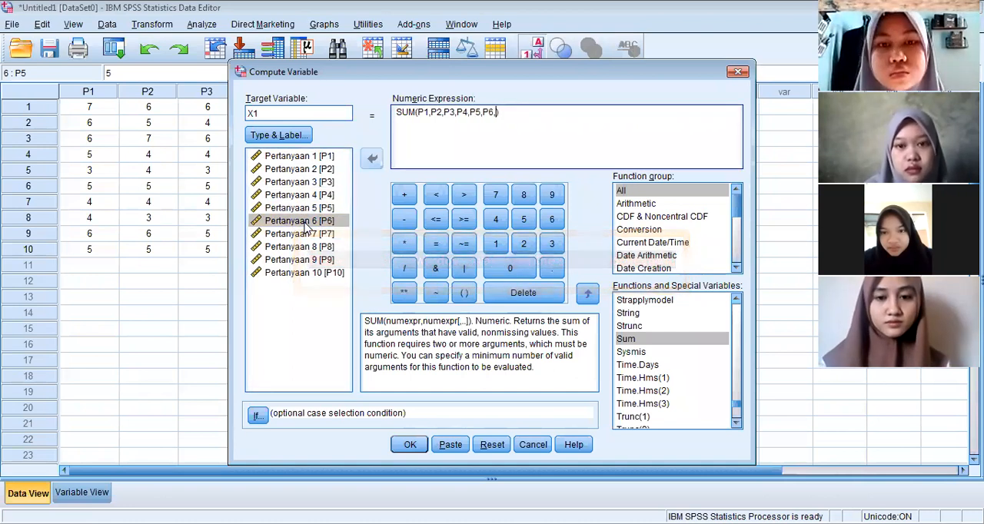
pyautogui.click(310, 235)
pyautogui.doubleClick(310, 235)
pyautogui.write(',')
# Complete the SUM arguments with P8, P9 and P10, separated by commas
pyautogui.click(311, 248)
pyautogui.doubleClick(312, 247)
pyautogui.write(',')
pyautogui.click(312, 260)
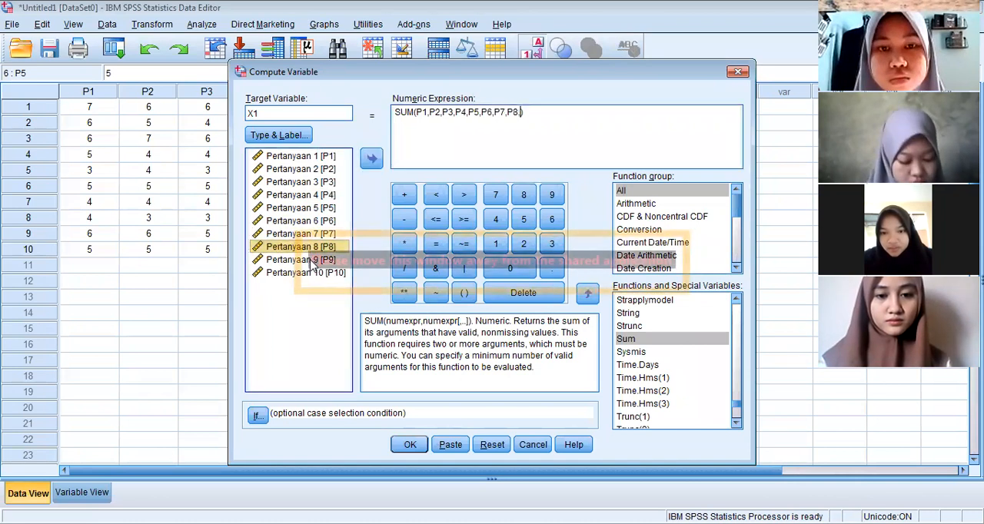
pyautogui.doubleClick(311, 261)
pyautogui.write(',')
pyautogui.click(308, 273)
pyautogui.doubleClick(308, 273)
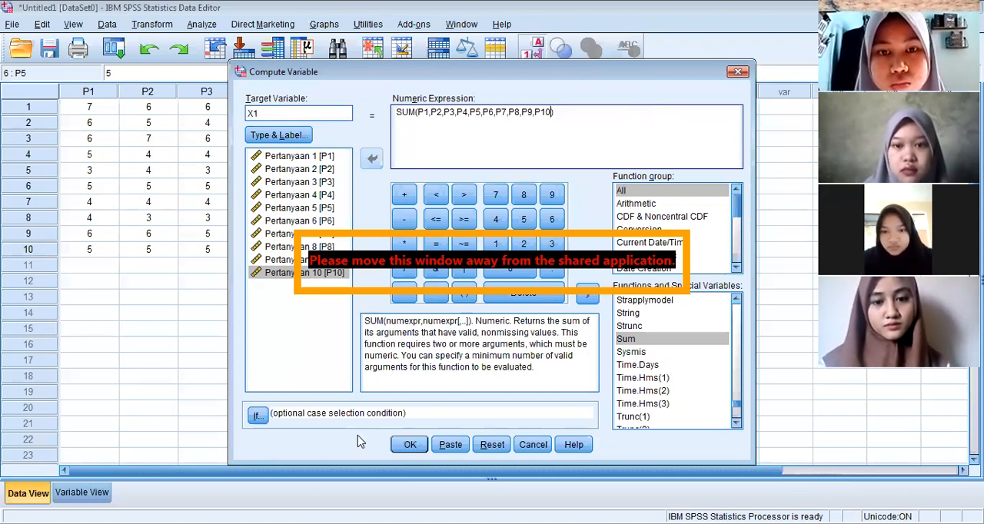
# Run the computation of X1 and inspect its new column in the data
pyautogui.click(424, 448)
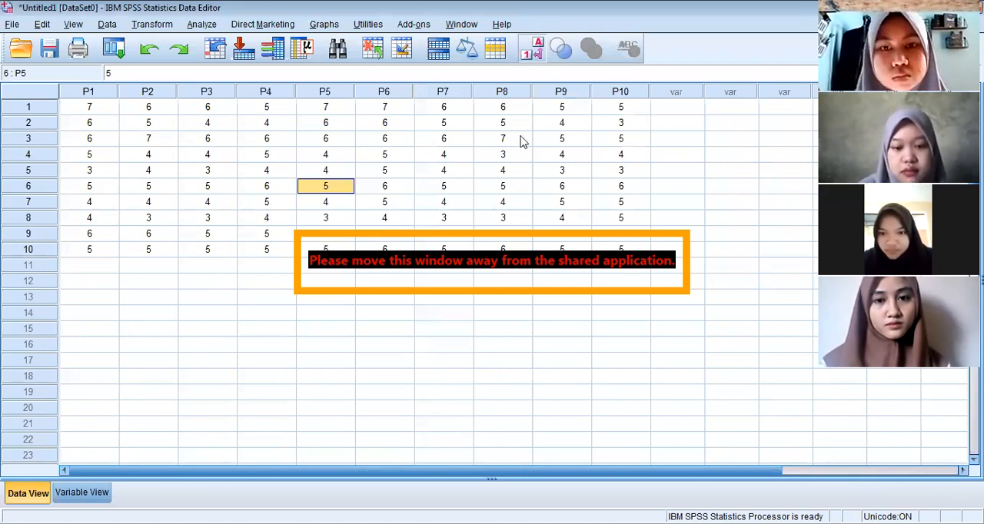
pyautogui.click(714, 91)
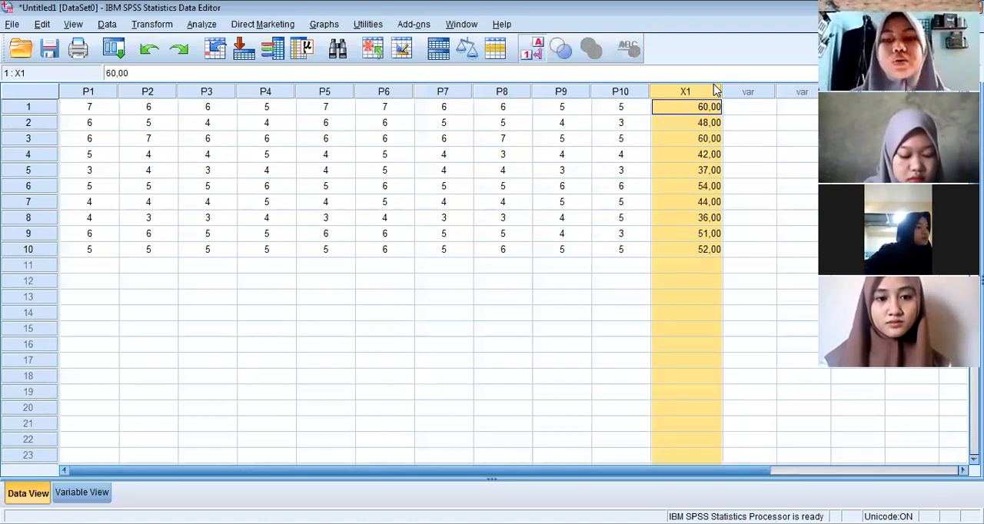
pyautogui.click(375, 142)
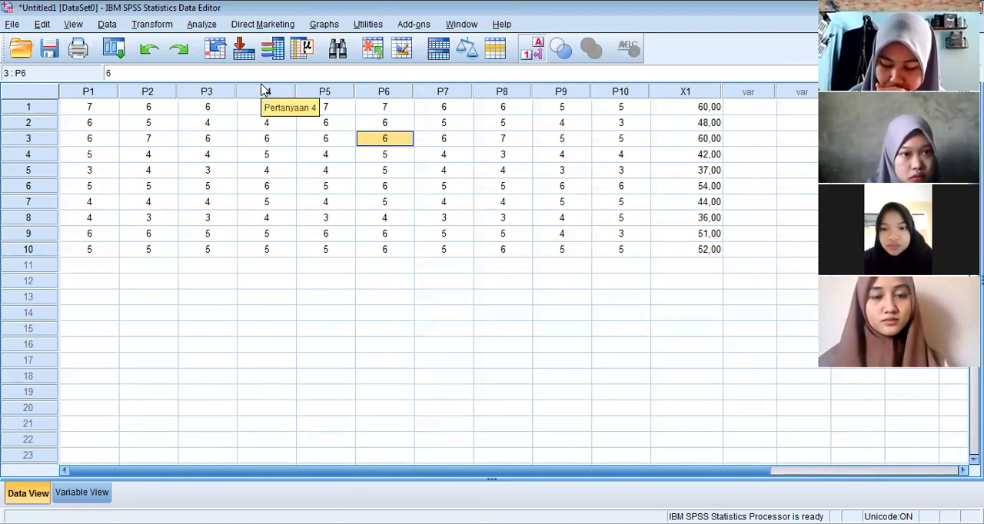
# Start a Bivariate Correlations analysis
pyautogui.click(204, 24)
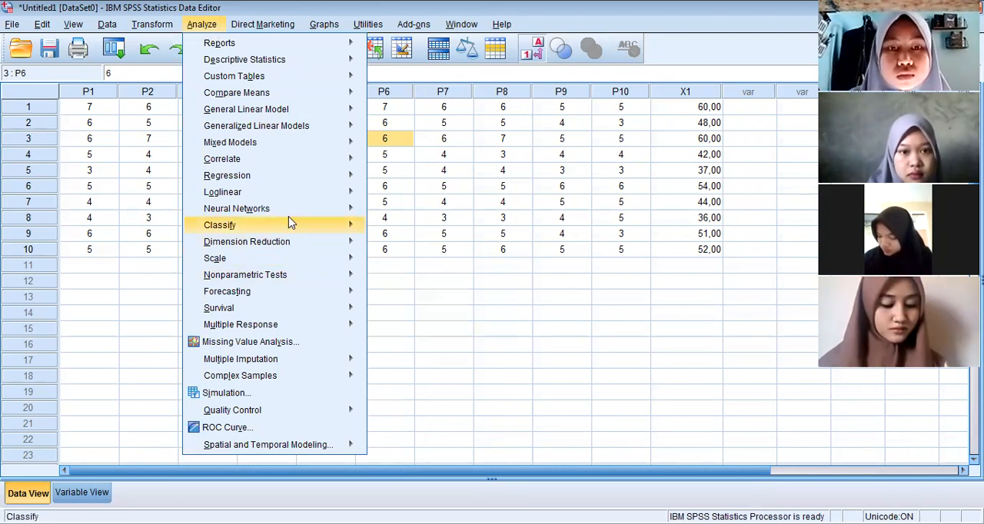
pyautogui.moveTo(304, 172)
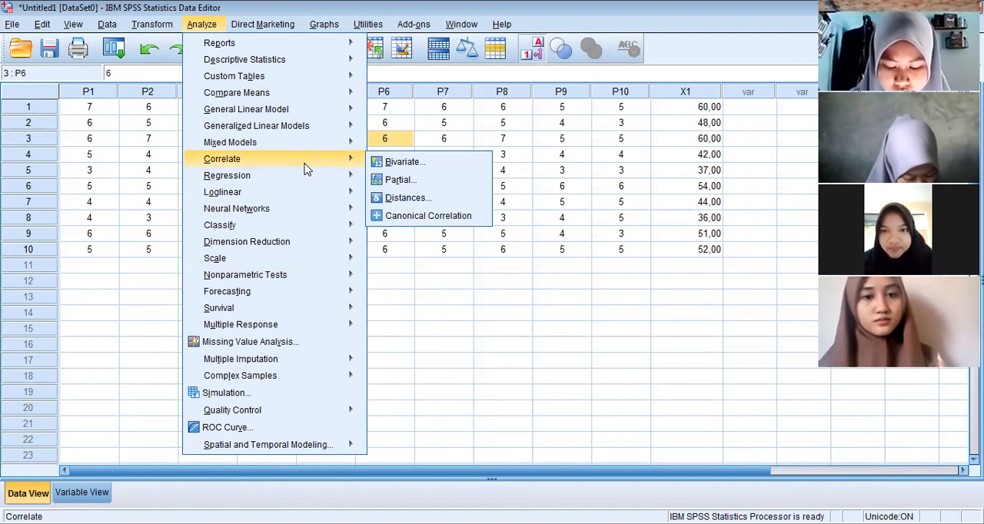
pyautogui.click(398, 163)
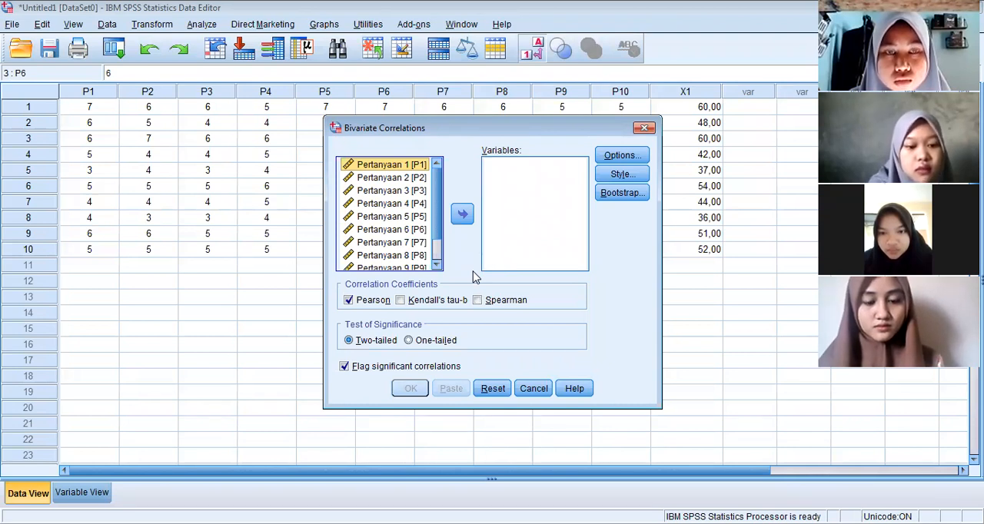
pyautogui.click(462, 214)
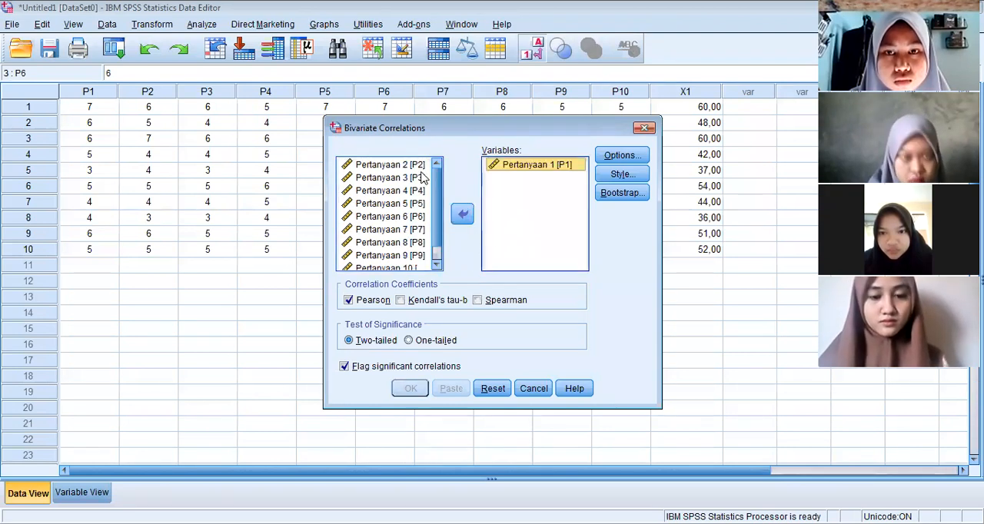
pyautogui.click(425, 165)
pyautogui.doubleClick(426, 166)
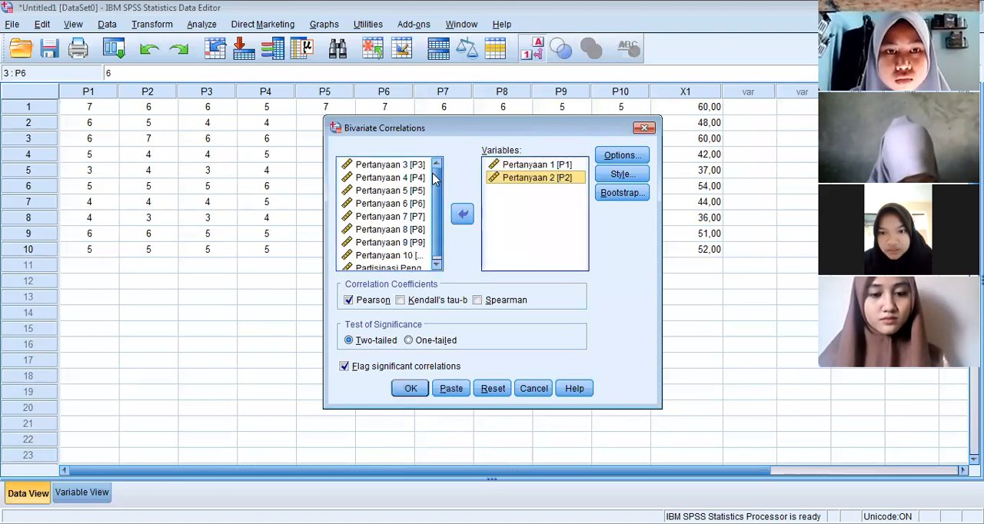
pyautogui.click(462, 214)
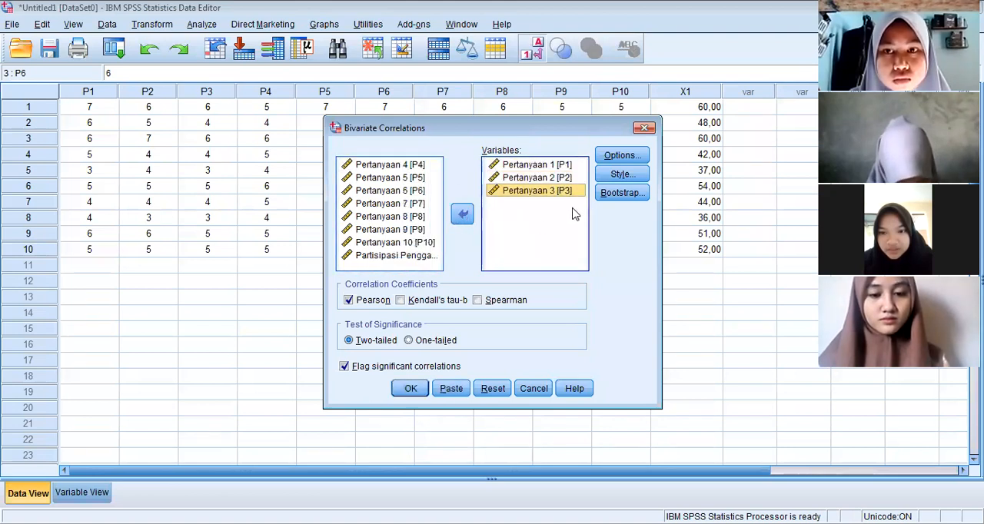
pyautogui.hotkey('ctrl', 'a')
pyautogui.click(462, 213)
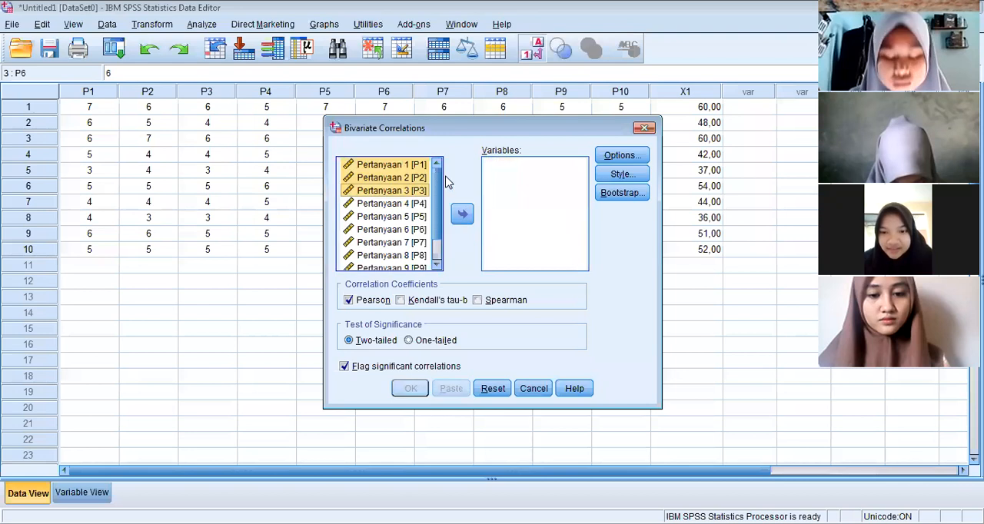
# Include all variables, P1 to P10 and the total X1, in the bivariate correlation at once
pyautogui.click(416, 166)
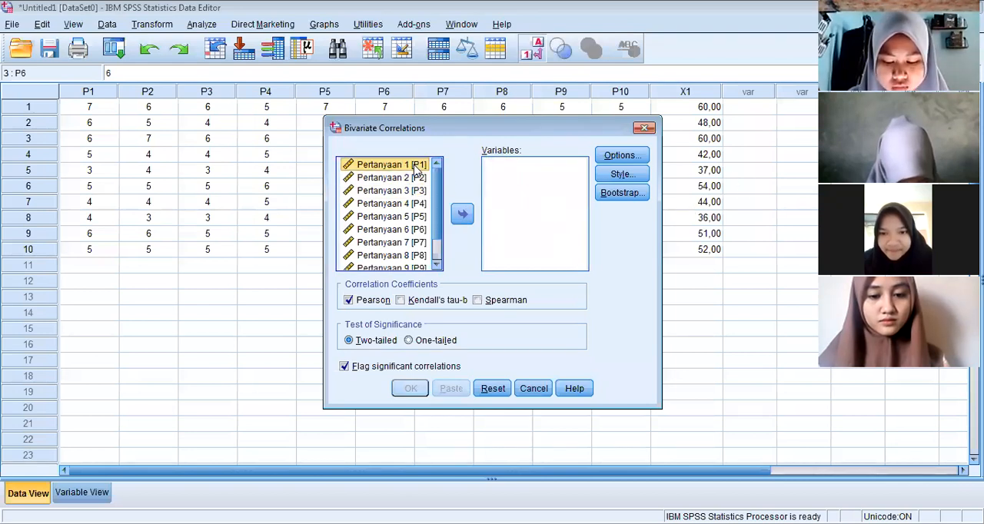
pyautogui.hotkey('ctrl', 'a')
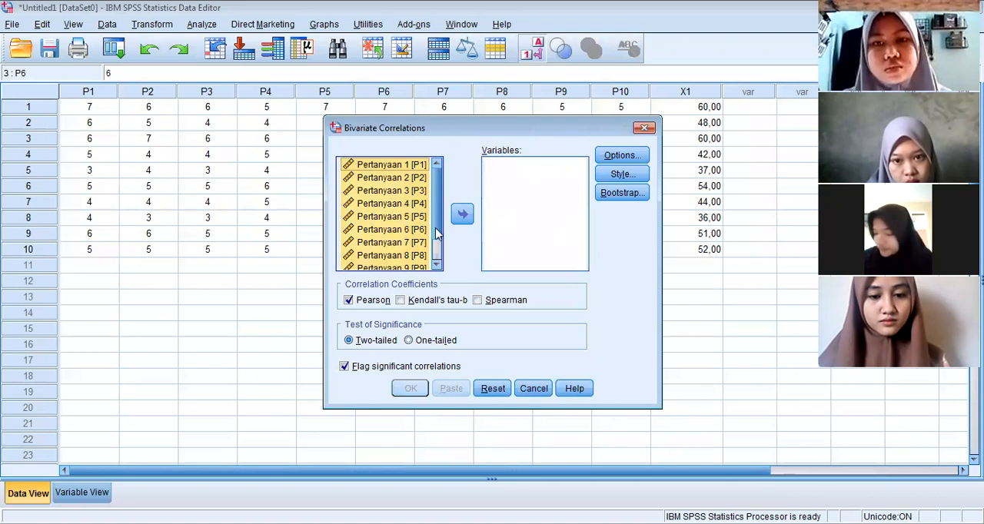
pyautogui.click(462, 216)
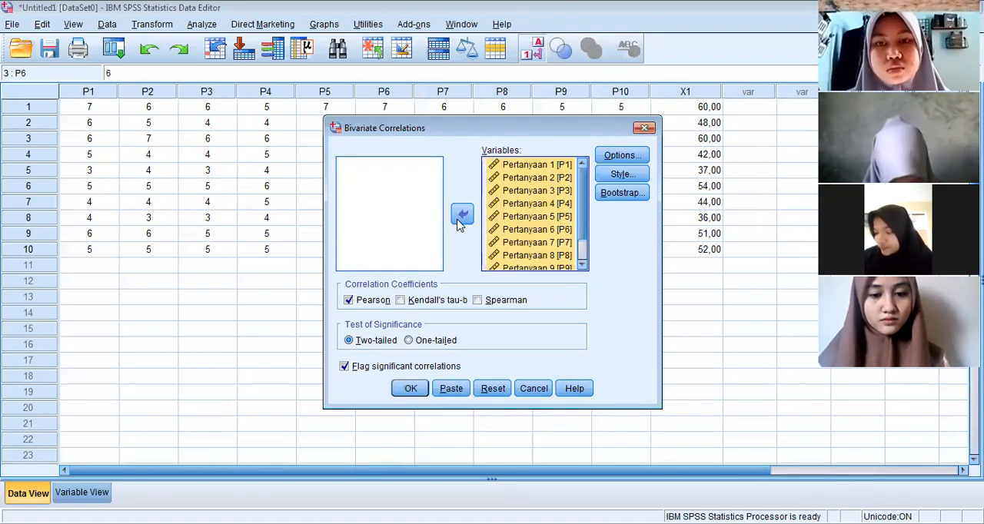
pyautogui.click(462, 217)
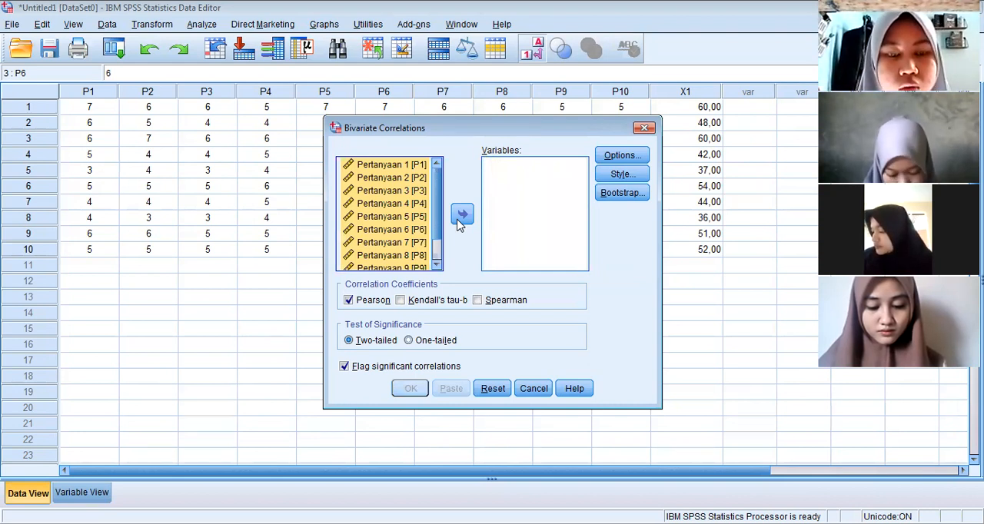
pyautogui.click(460, 220)
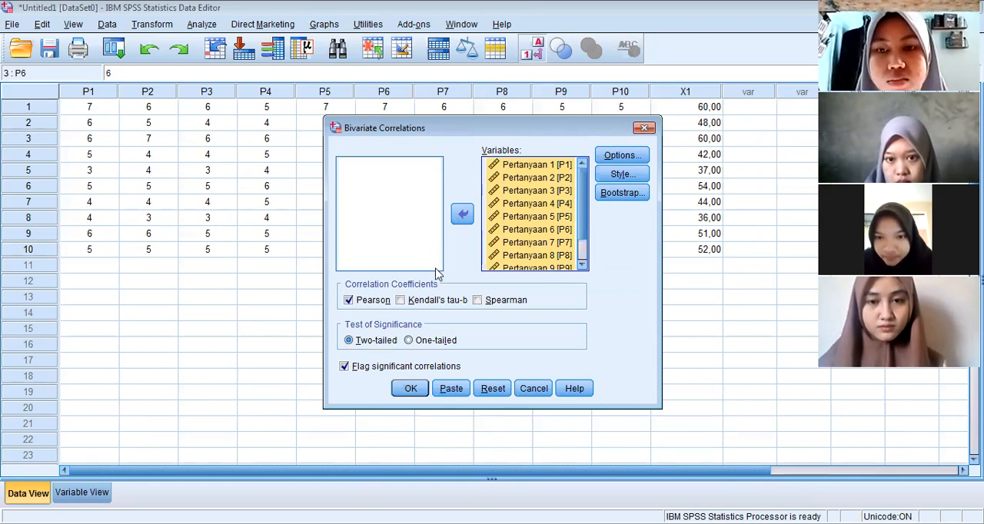
# Run the correlation with Pearson coefficients and a one-tailed significance test, and view the resulting Correlations table
pyautogui.click(352, 304)
pyautogui.click(352, 305)
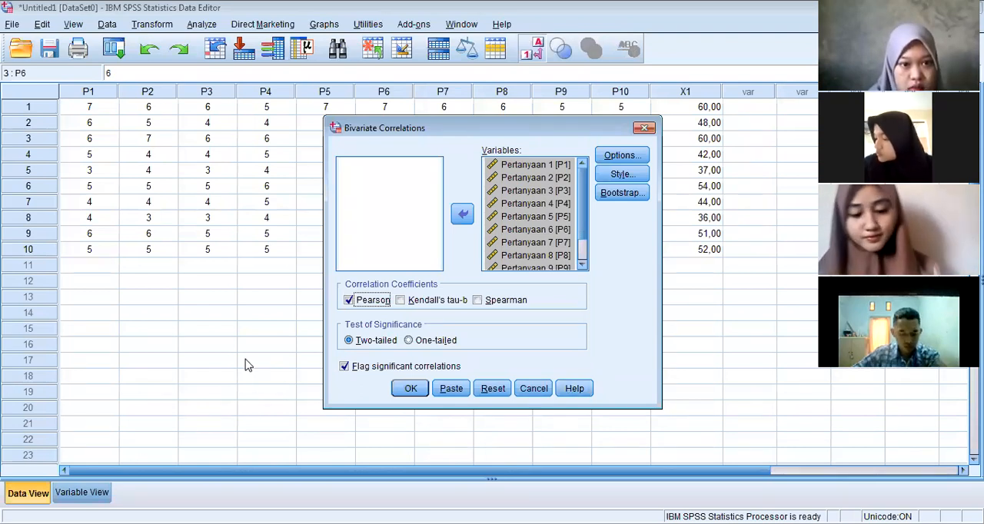
pyautogui.click(422, 340)
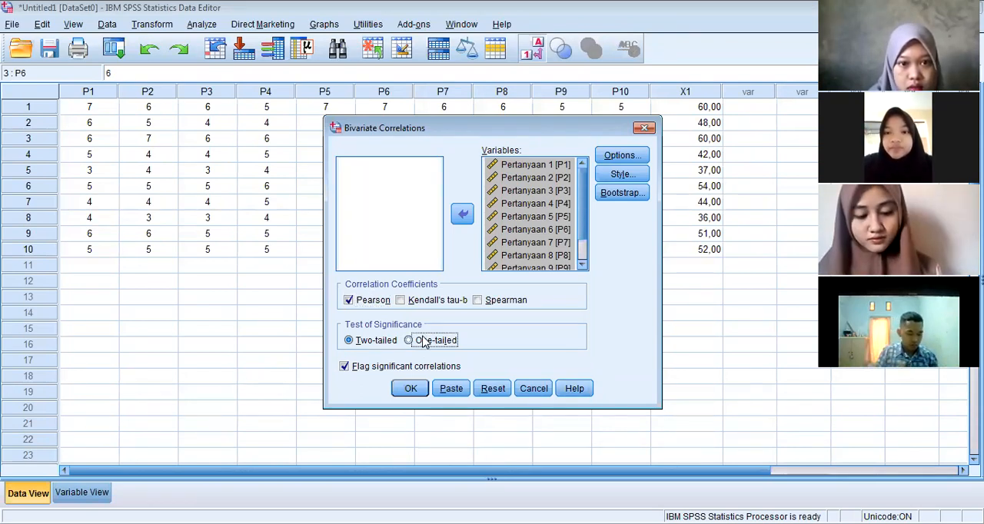
pyautogui.click(411, 392)
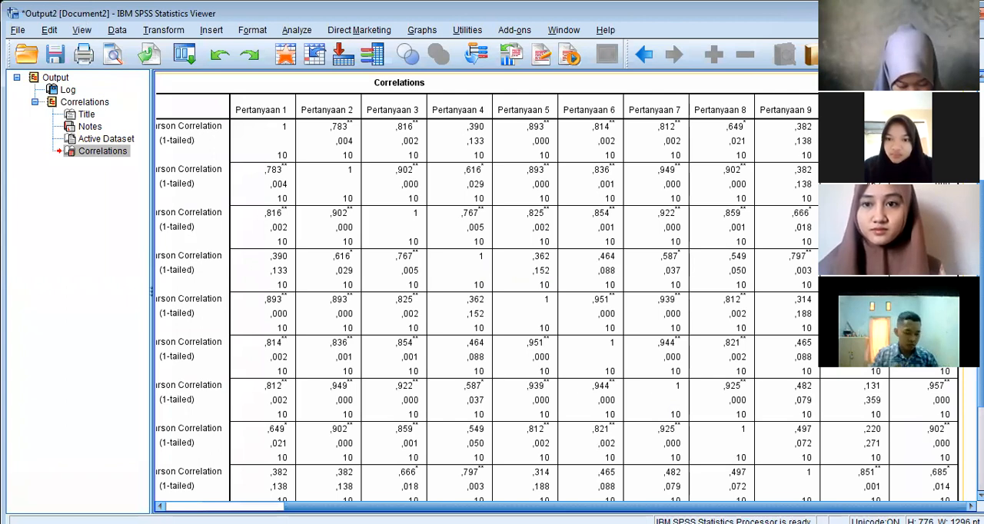
pyautogui.scroll(-2, 485, 292)
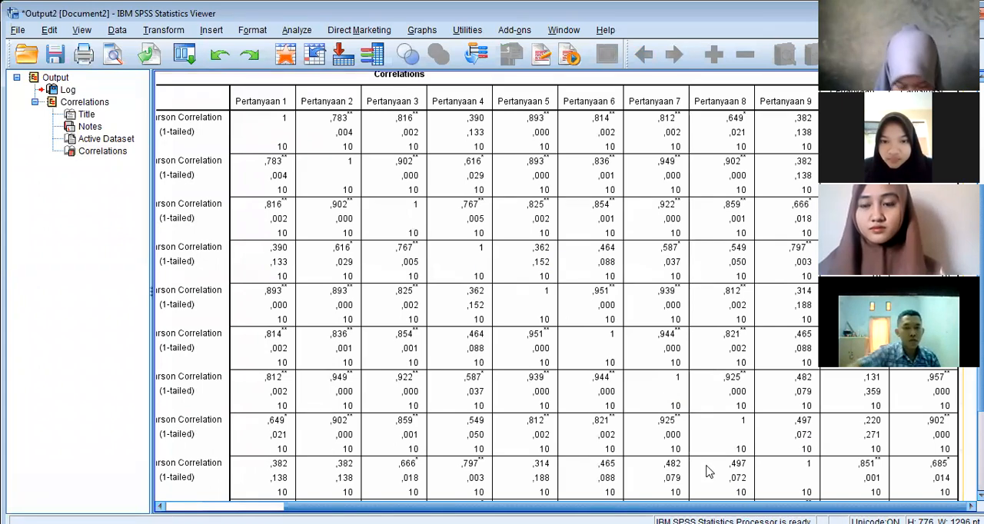
# Examine the Correlations table for each item's Pearson correlation and one-tailed significance against the other items and the total X1
pyautogui.scroll(1, 485, 292)
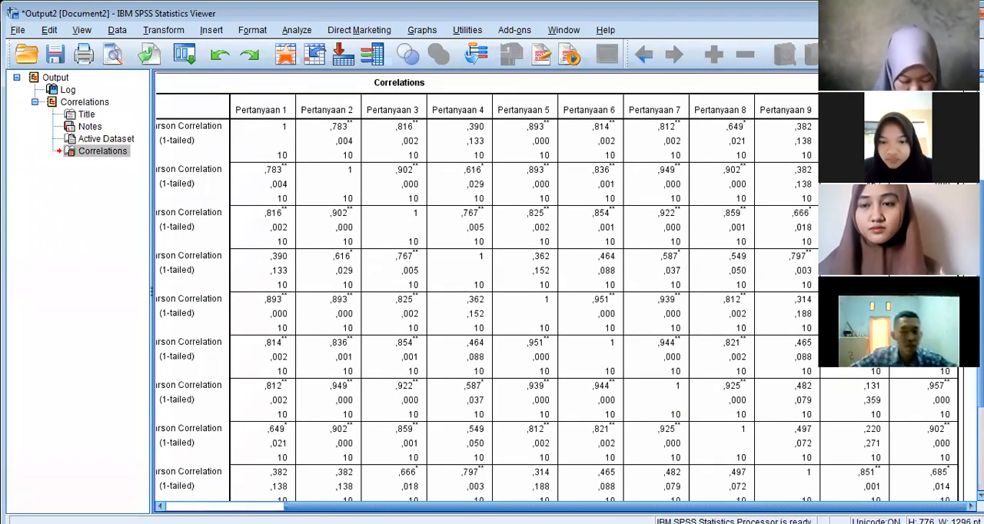
pyautogui.moveTo(492, 507); pyautogui.dragTo(372, 507)
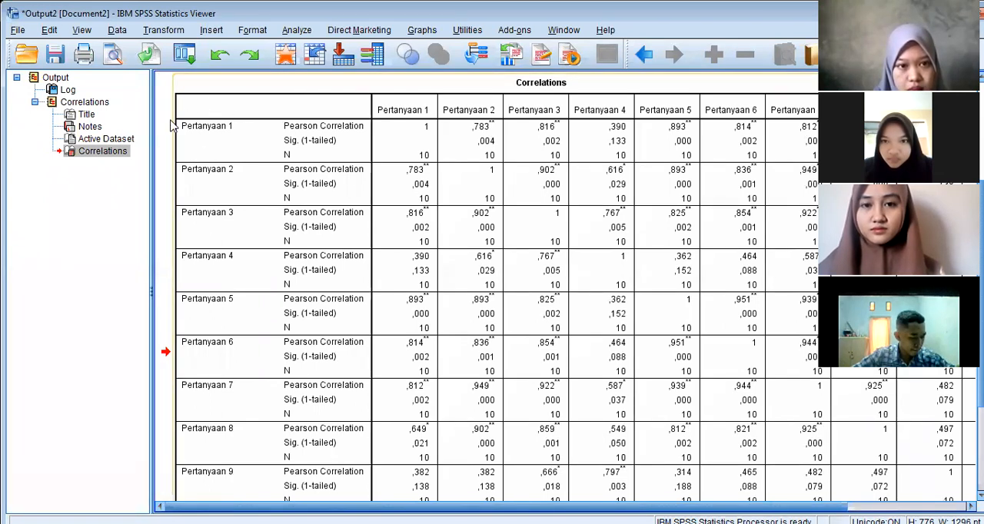
pyautogui.moveTo(689, 506); pyautogui.dragTo(812, 506)
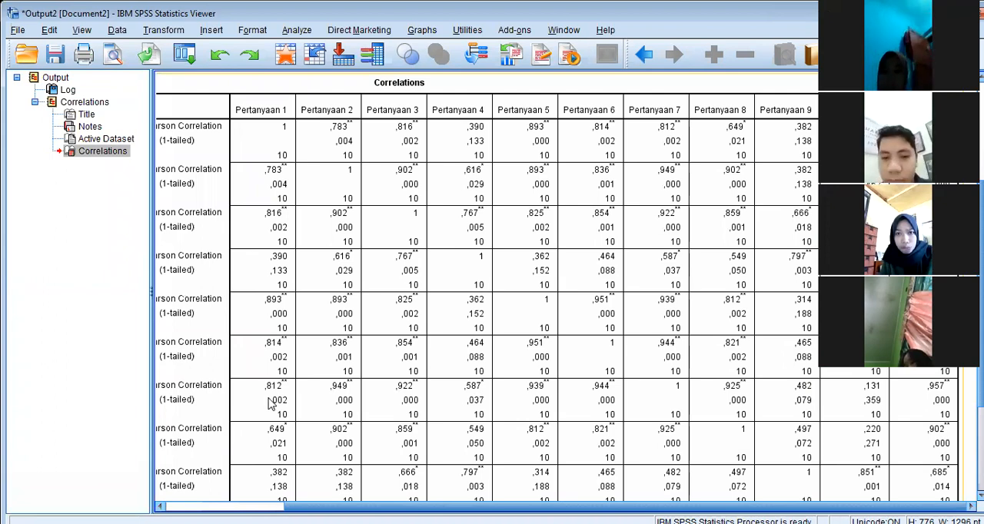
pyautogui.scroll(-3, 667, 369)
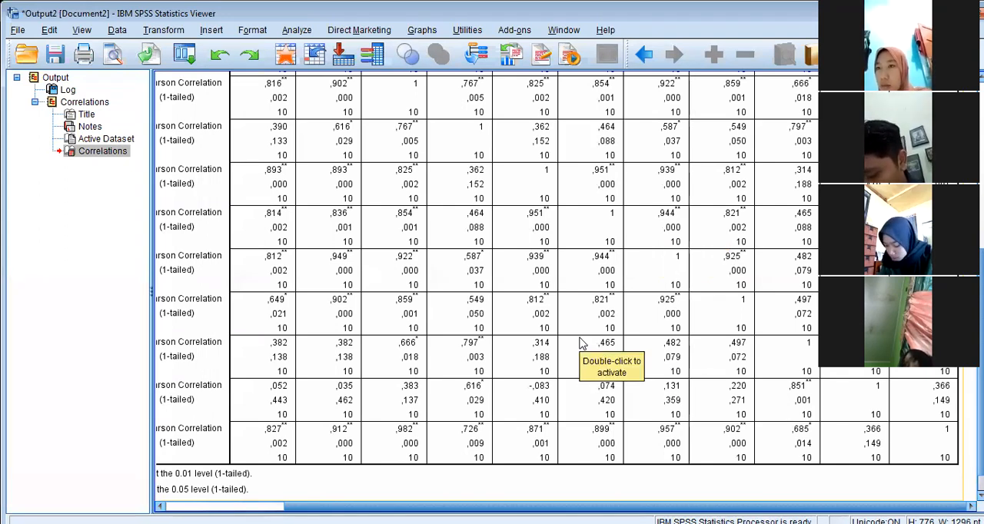
pyautogui.scroll(5, 582, 343)
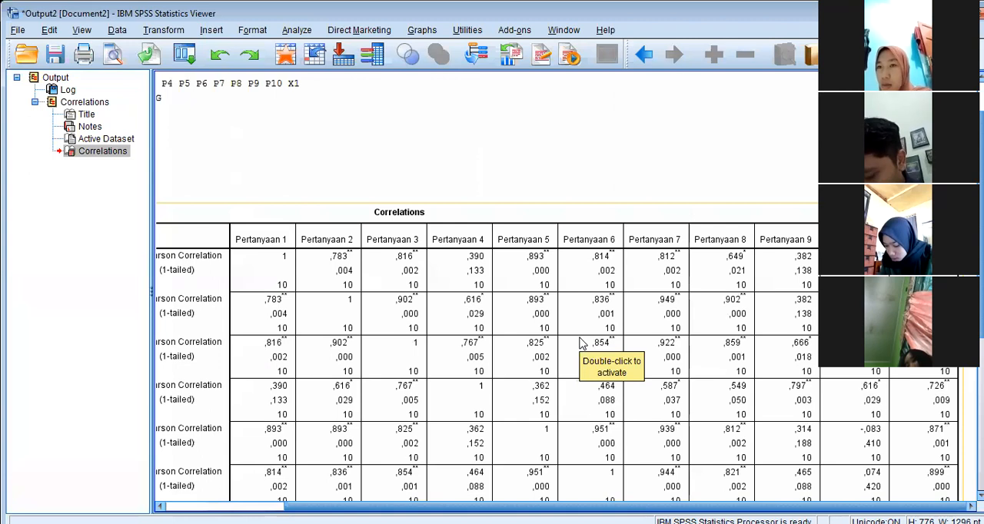
pyautogui.scroll(-3, 582, 344)
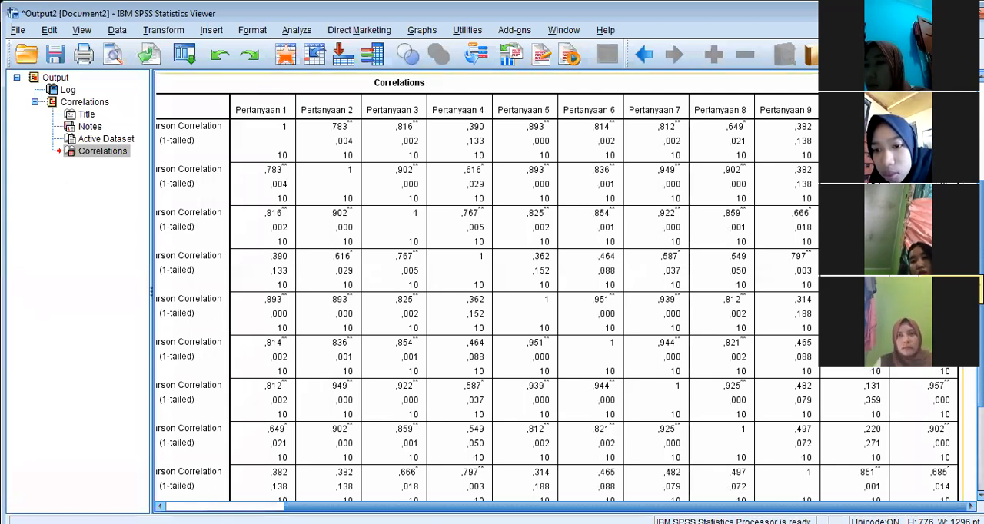
pyautogui.scroll(-3, 557, 292)
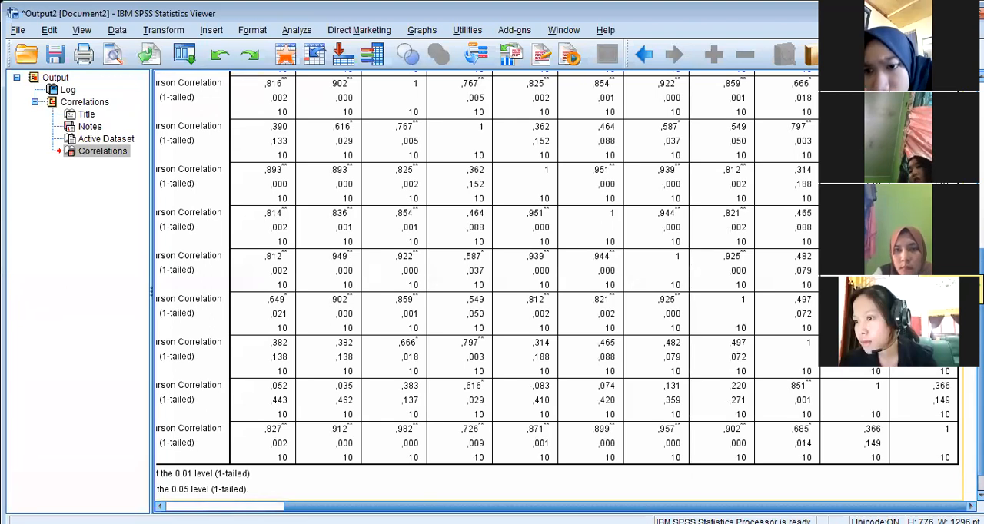
pyautogui.scroll(7, 557, 292)
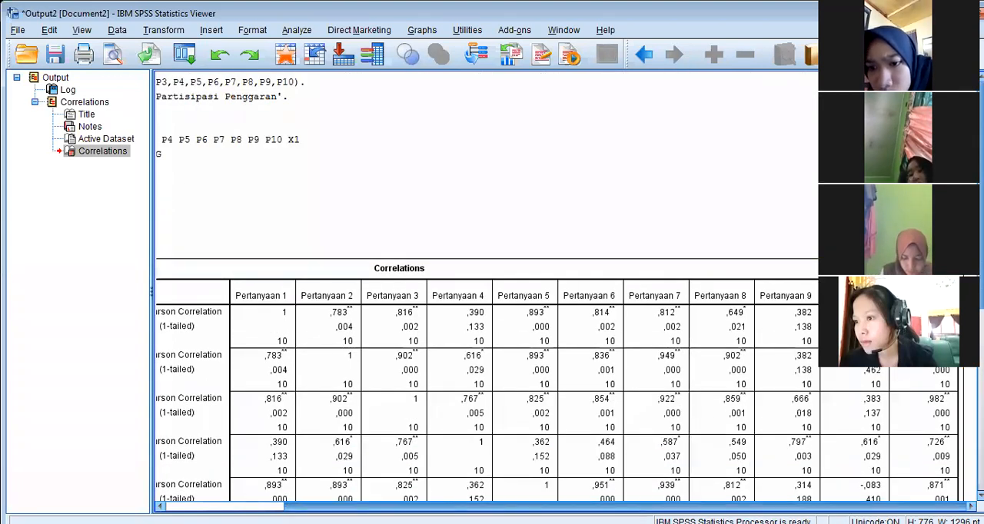
pyautogui.hscroll(-3, 308, 350)
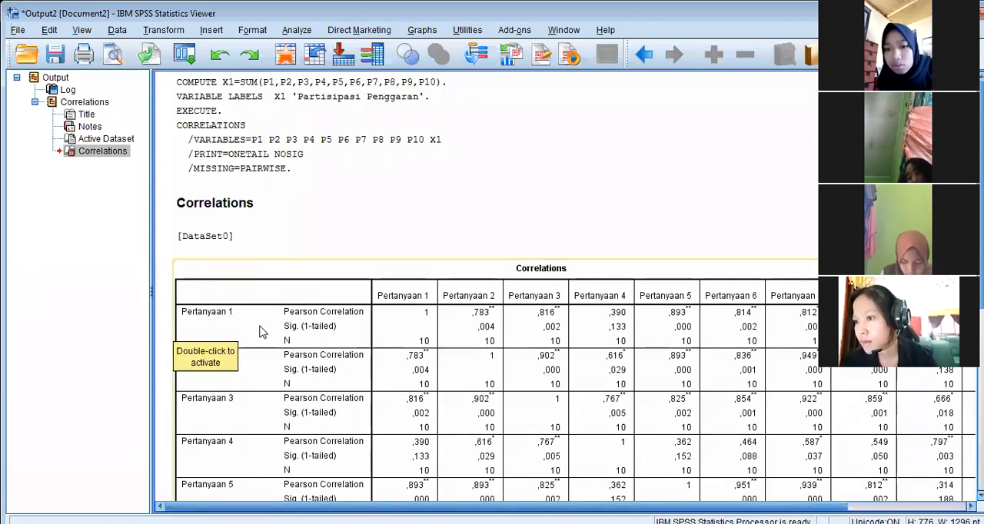
pyautogui.hscroll(3, 192, 338)
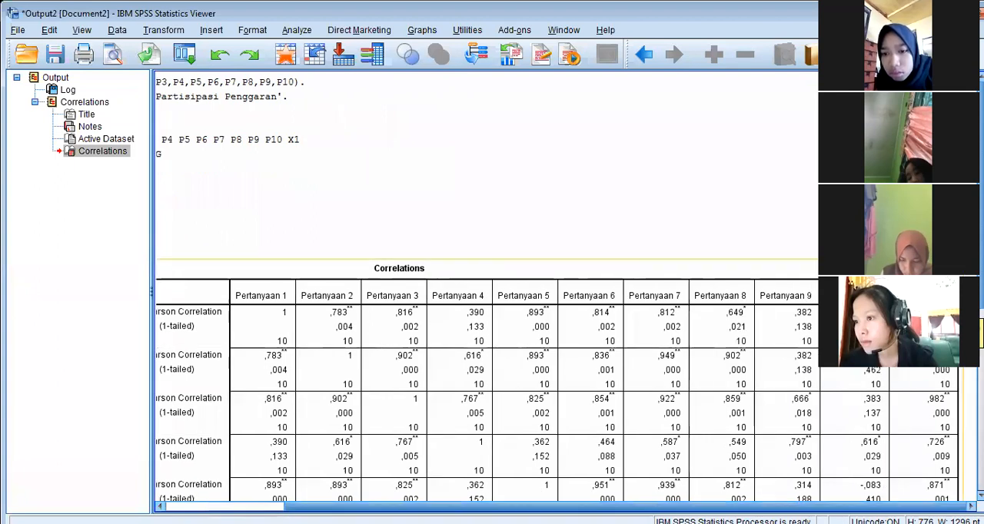
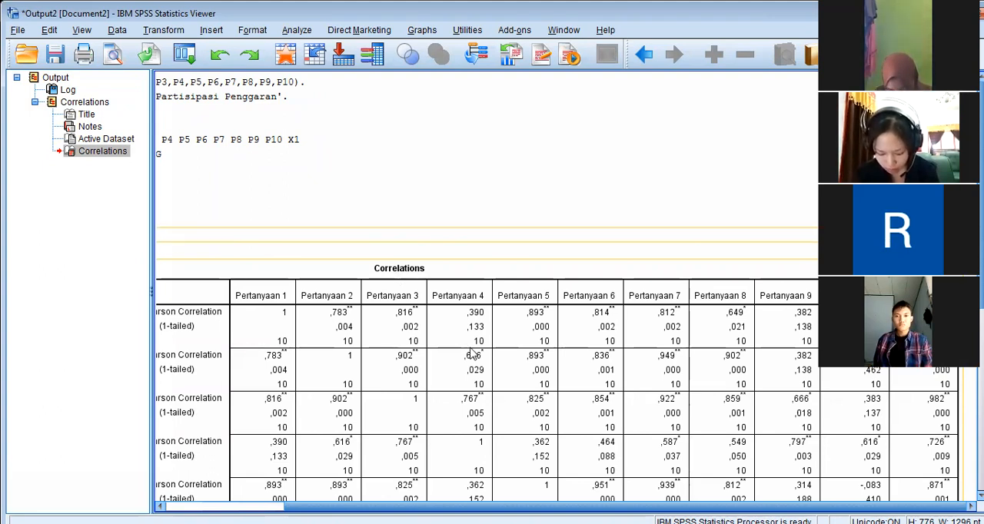
# Review the upper rows of the Correlations table, from the item labels across to the last columns, for Pearson correlations and one-tailed significance
pyautogui.moveTo(539, 335); pyautogui.dragTo(272, 241)
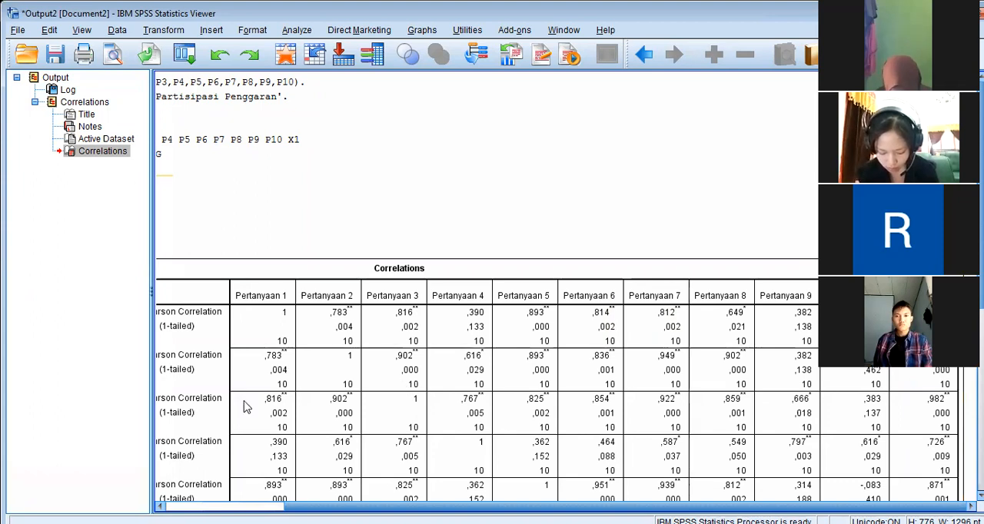
pyautogui.moveTo(246, 407); pyautogui.dragTo(176, 289)
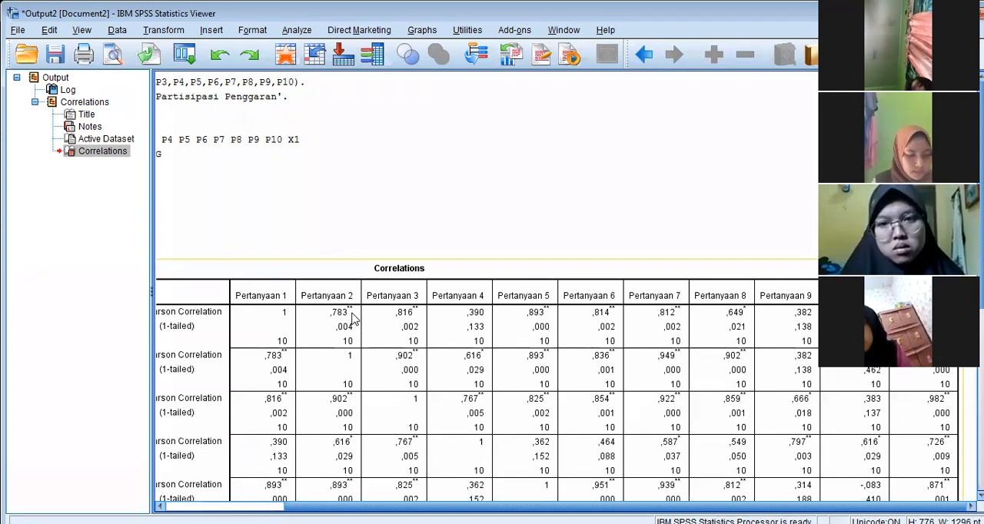
pyautogui.moveTo(454, 506)
pyautogui.mouseDown()
pyautogui.moveTo(357, 506)
pyautogui.moveTo(437, 507)
pyautogui.mouseUp()
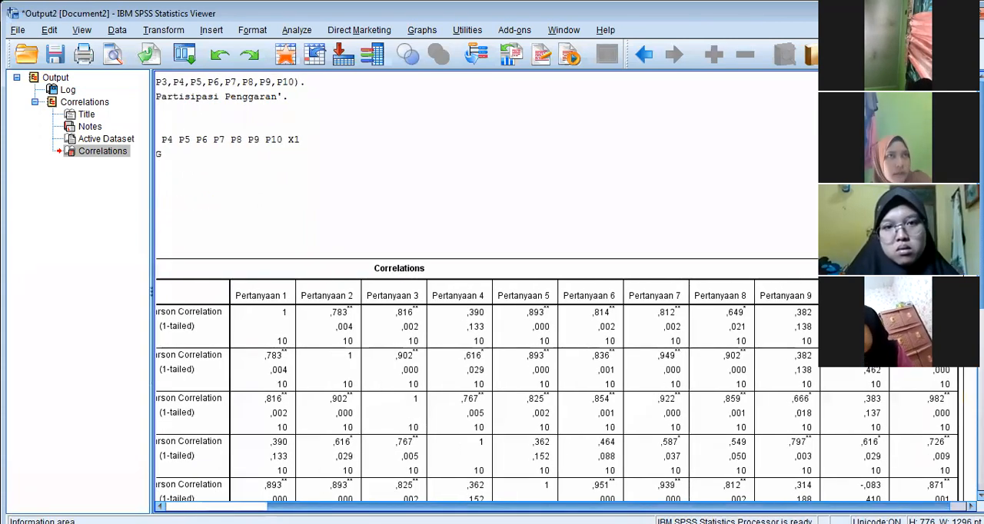
pyautogui.moveTo(436, 507); pyautogui.dragTo(334, 507)
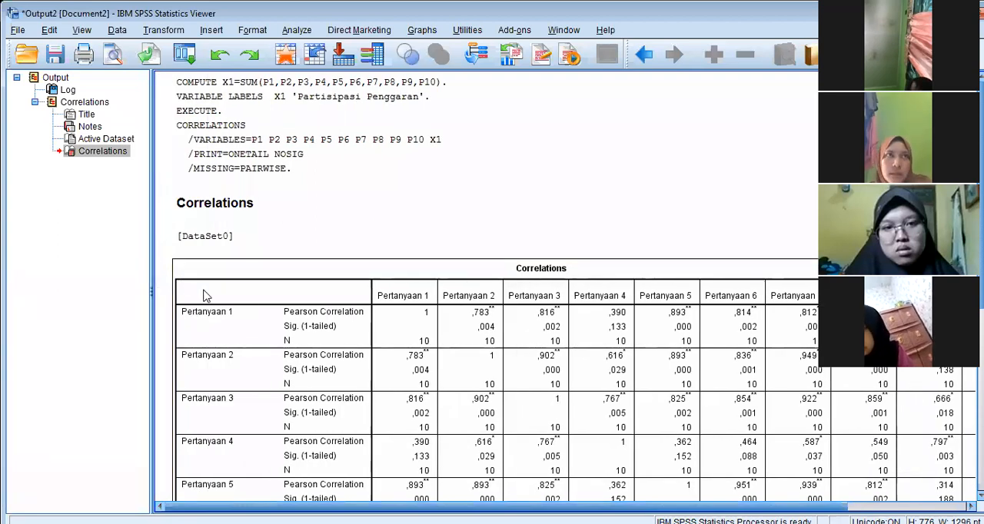
pyautogui.moveTo(640, 507); pyautogui.dragTo(792, 490)
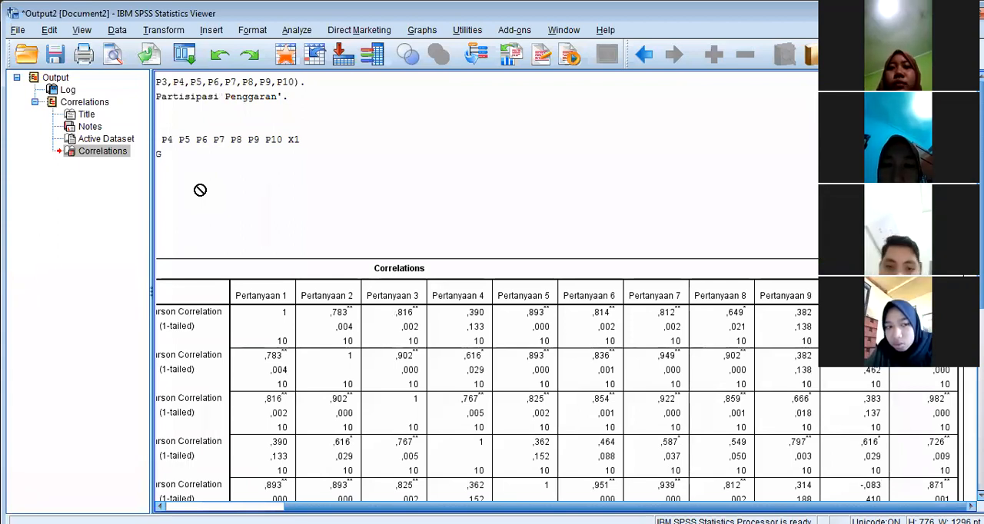
pyautogui.click(656, 290)
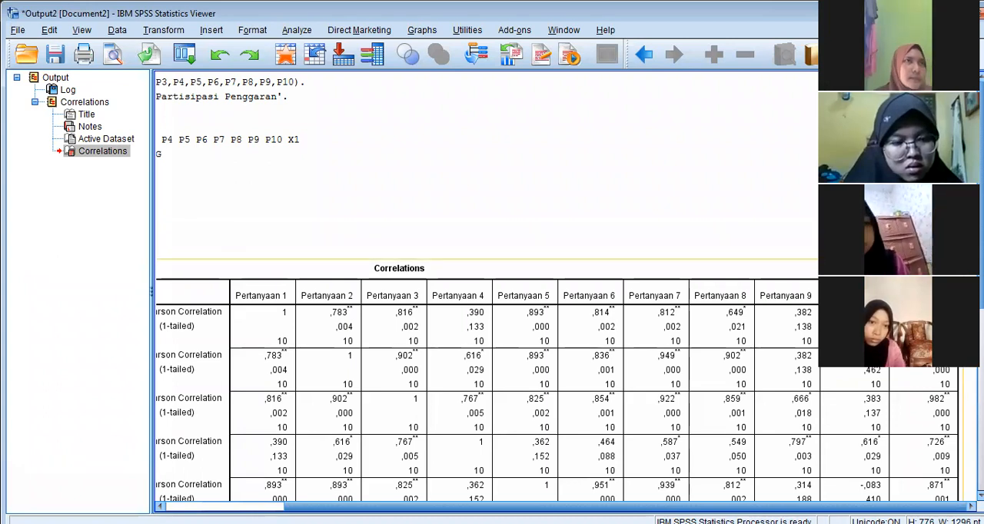
pyautogui.doubleClick(767, 333)
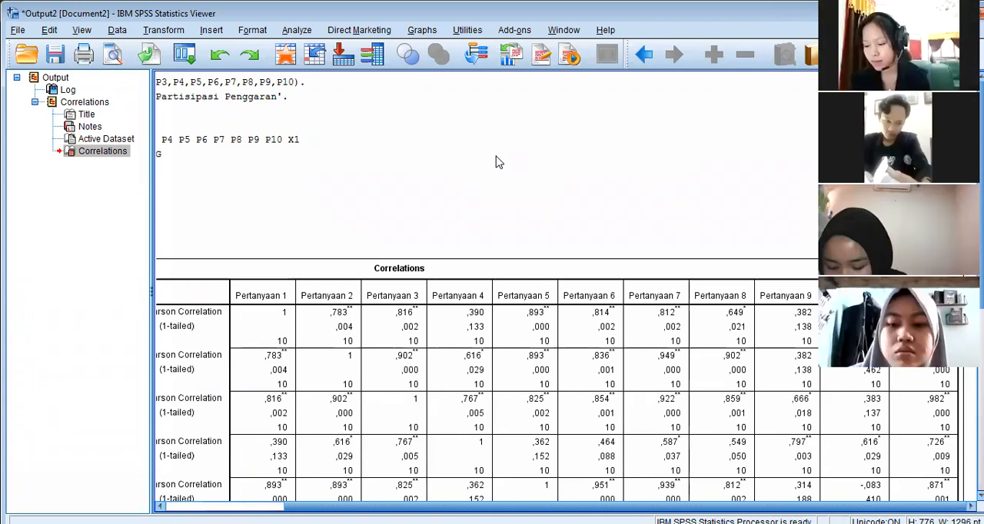
# Read down the Correlations table to the total X1 row and the significance-level footnotes to check each item's correlation with the total
pyautogui.scroll(-2, 740, 317)
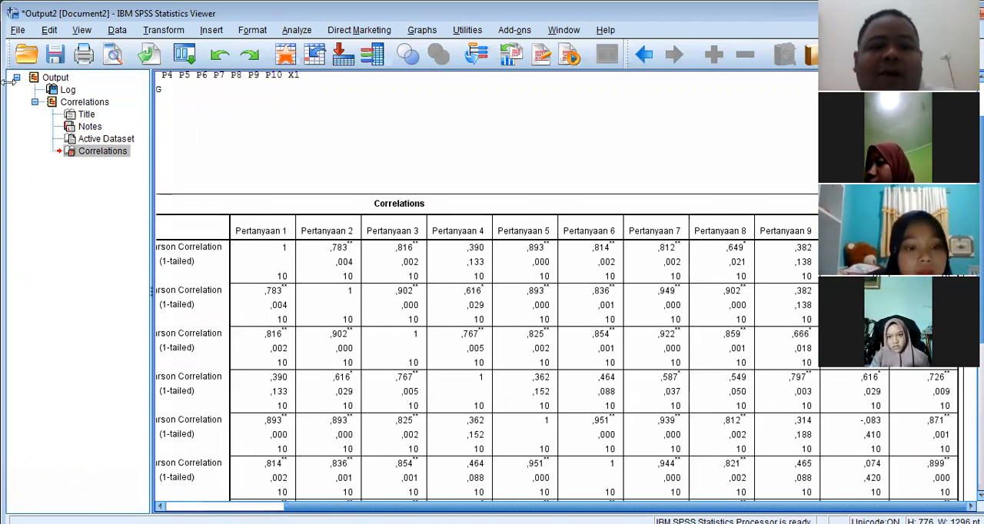
pyautogui.click(905, 414)
pyautogui.scroll(-2, 905, 415)
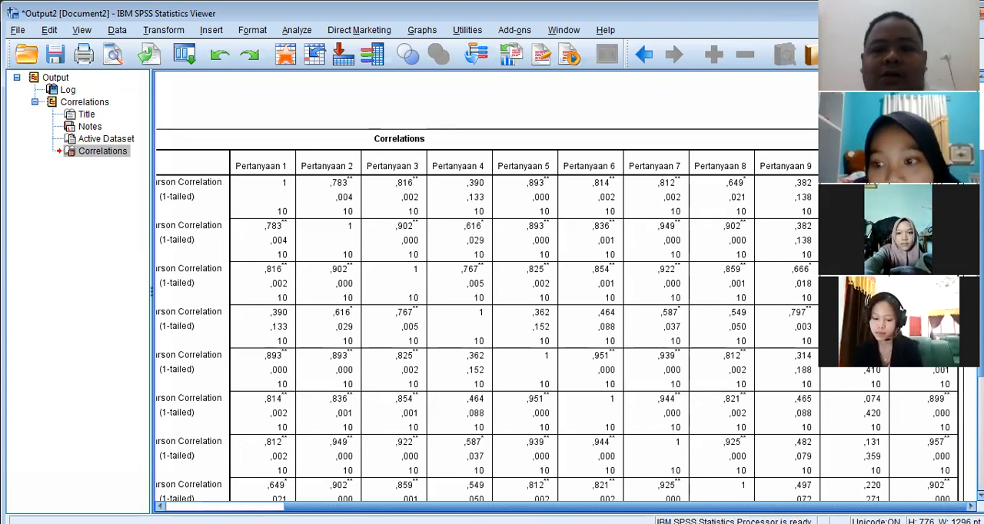
pyautogui.scroll(-3, 492, 308)
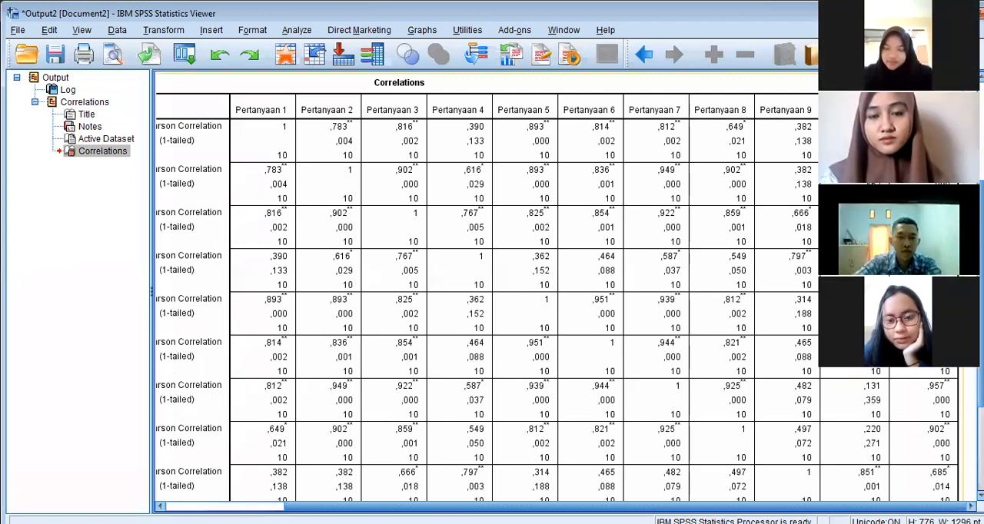
pyautogui.scroll(-4, 492, 289)
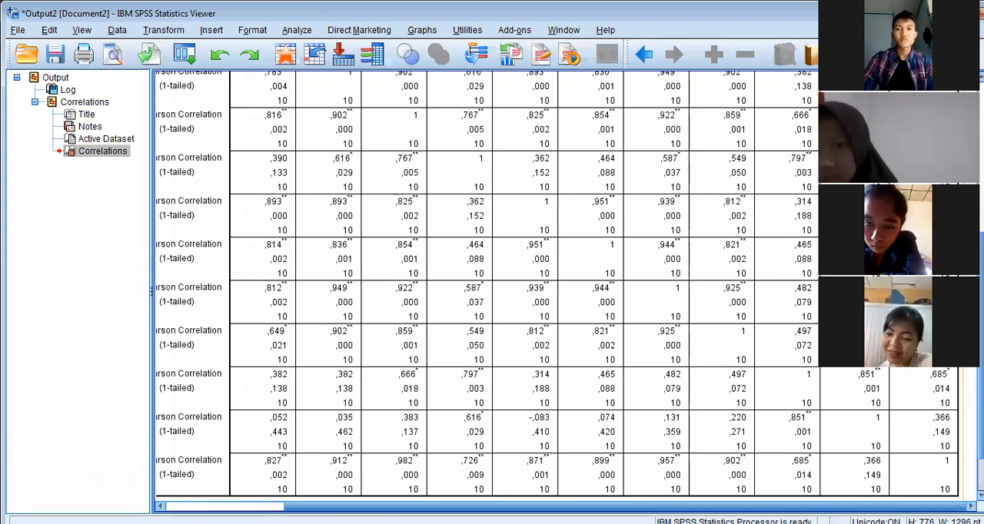
pyautogui.scroll(-1, 388, 338)
pyautogui.scroll(-2, 538, 284)
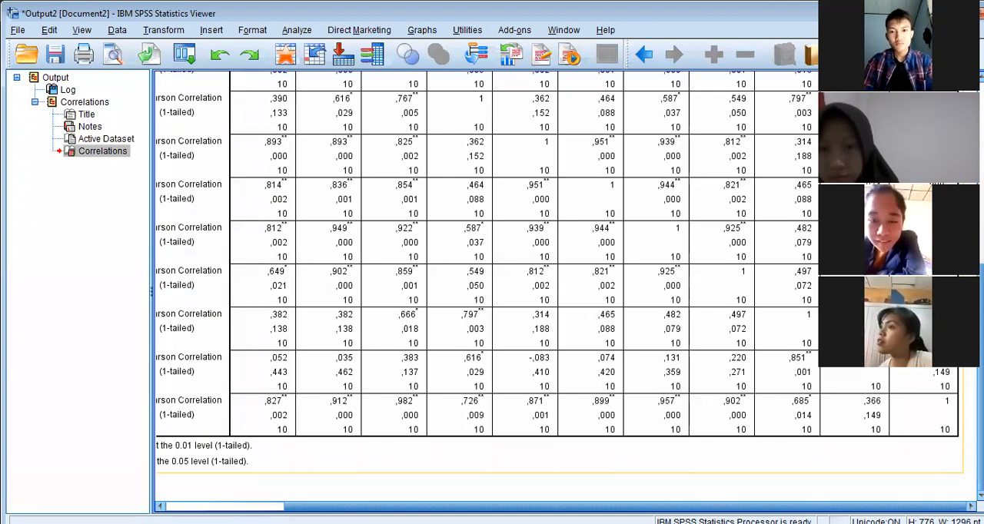
pyautogui.click(324, 302)
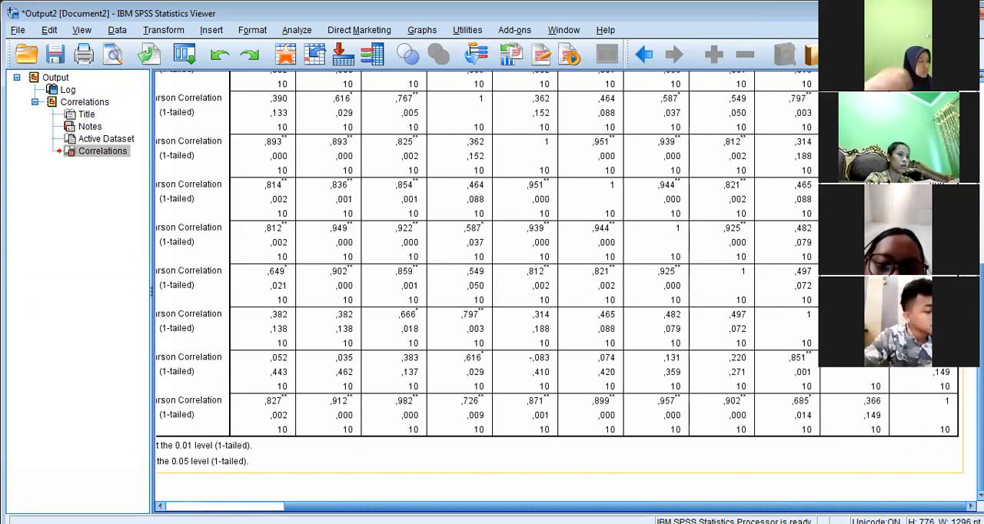
pyautogui.scroll(3, 485, 292)
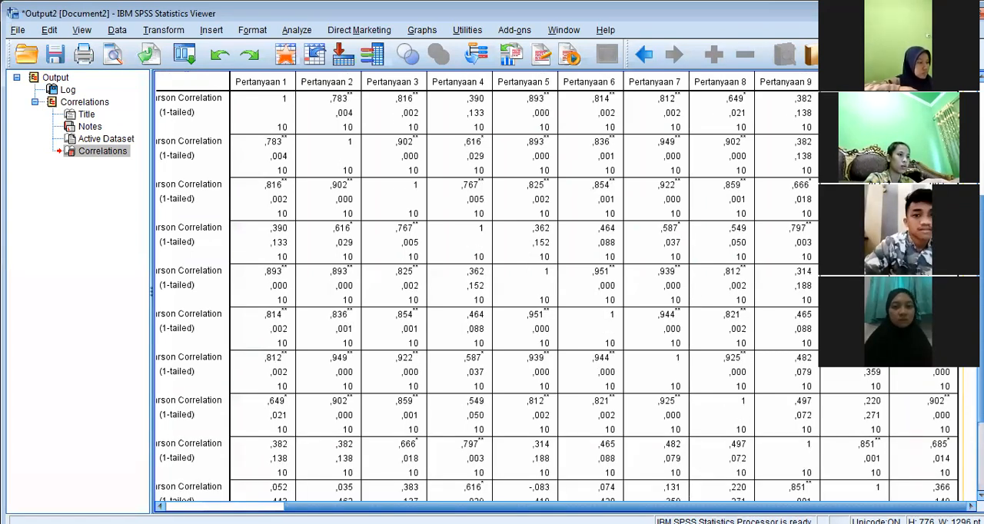
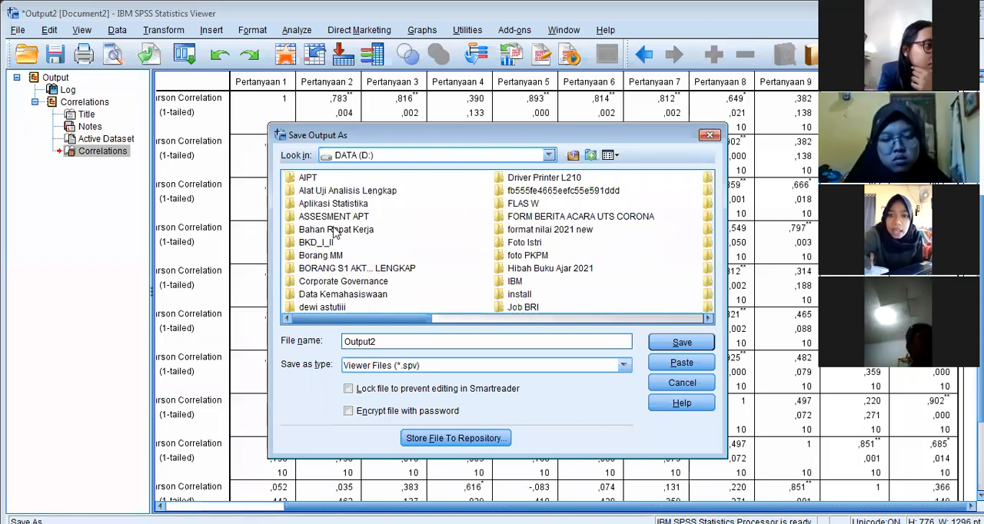
# Save the correlations output as "Output latihan" in the Aplikasi Statistika folder on drive D
pyautogui.doubleClick(359, 205)
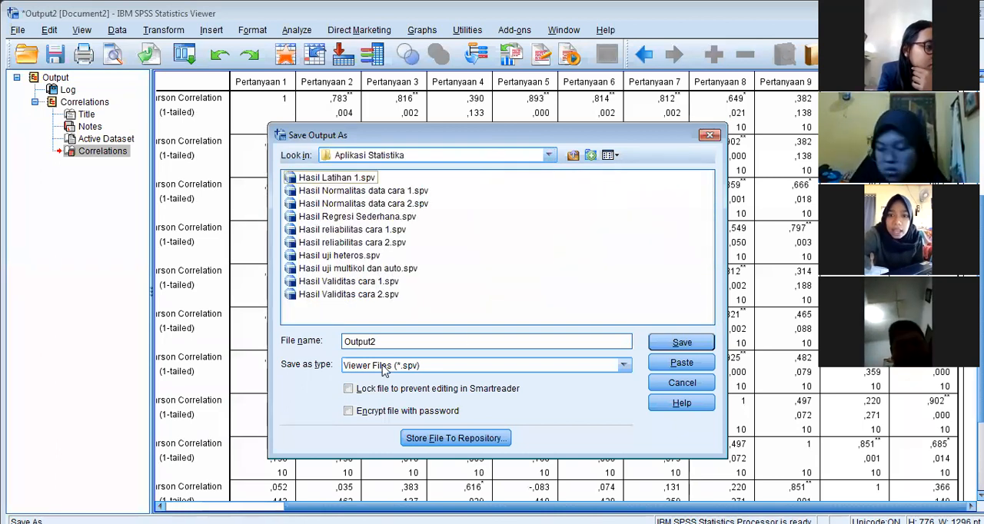
pyautogui.click(392, 340)
pyautogui.press('BackSpace')
pyautogui.write('tu')
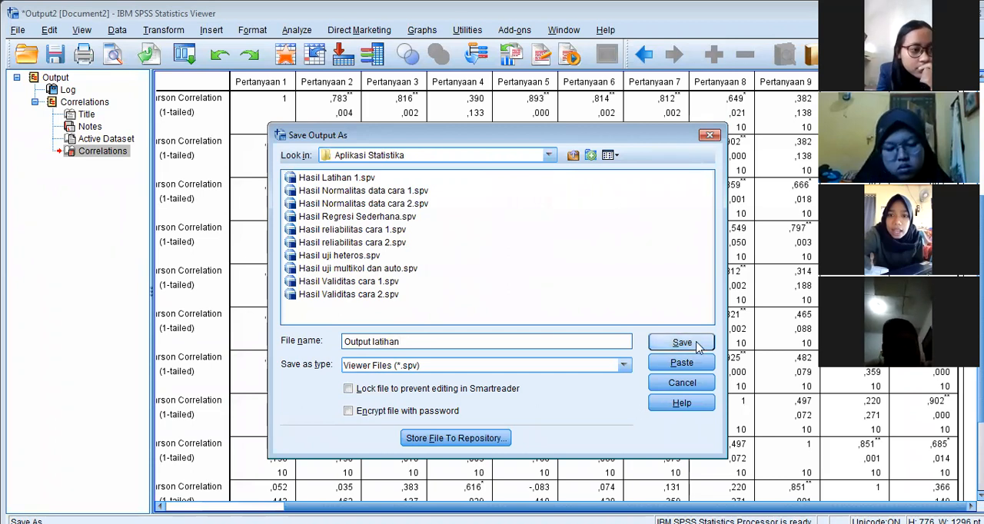
pyautogui.click(698, 347)
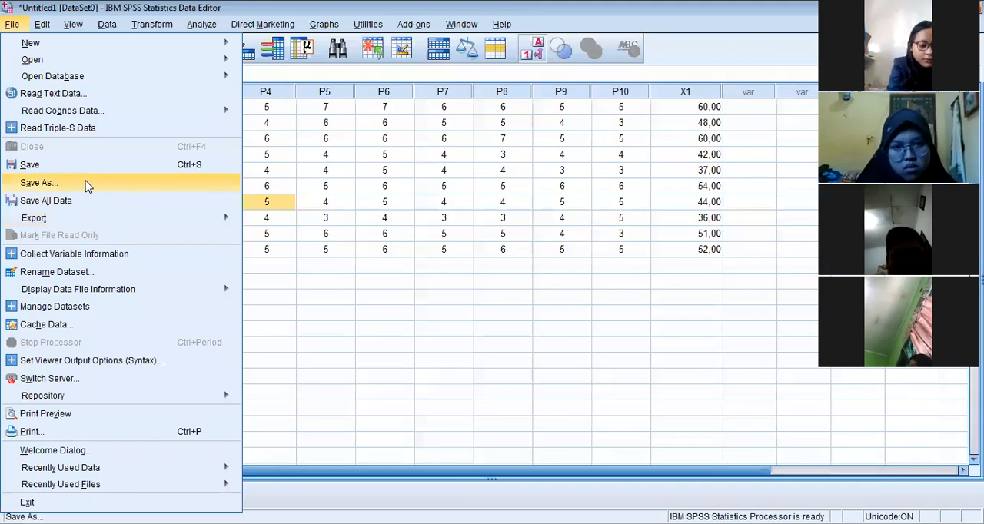
# Save the questionnaire dataset as "input latihan bersama" in SPSS Statistics format in the Aplikasi Statistika folder on drive D
pyautogui.click(86, 186)
pyautogui.click(399, 155)
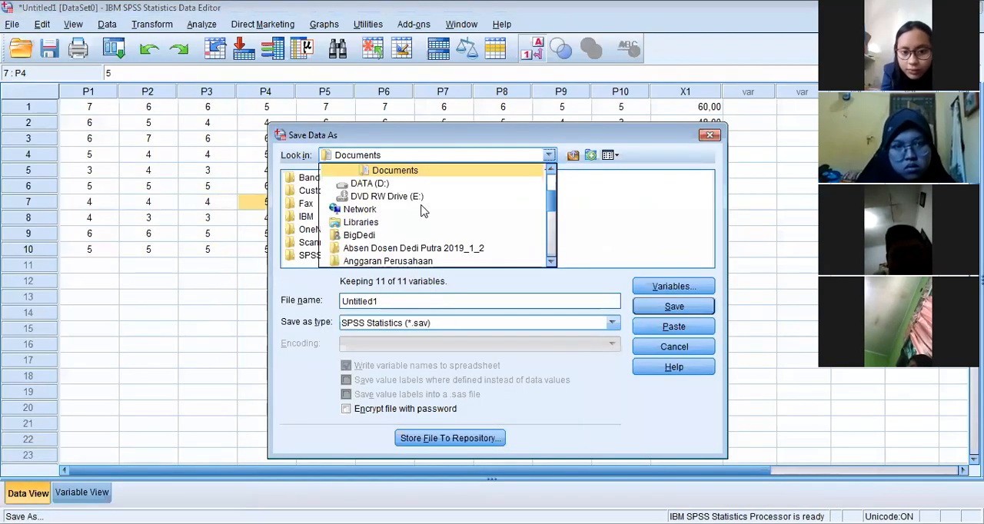
pyautogui.click(393, 185)
pyautogui.doubleClick(340, 204)
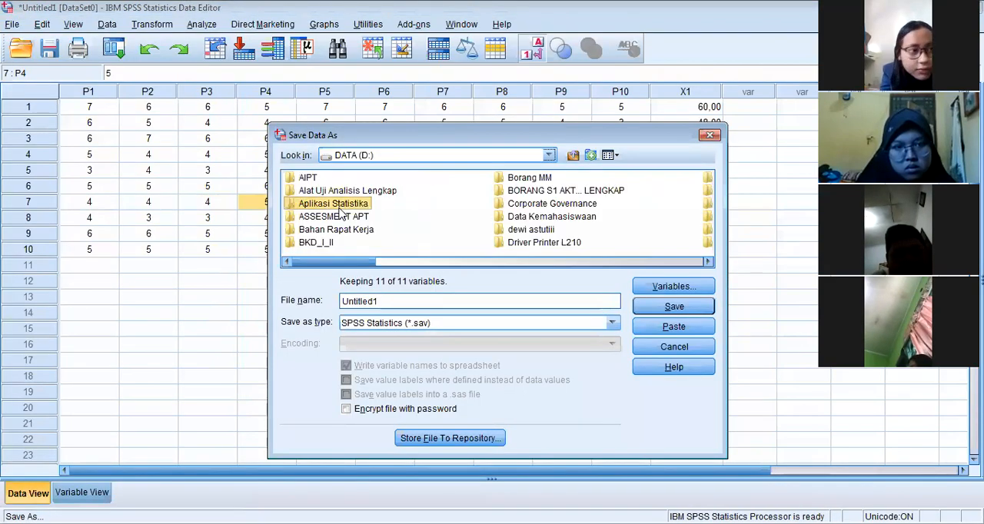
pyautogui.doubleClick(342, 301)
pyautogui.write('inpit la')
pyautogui.press('BackSpace')
pyautogui.write('u')
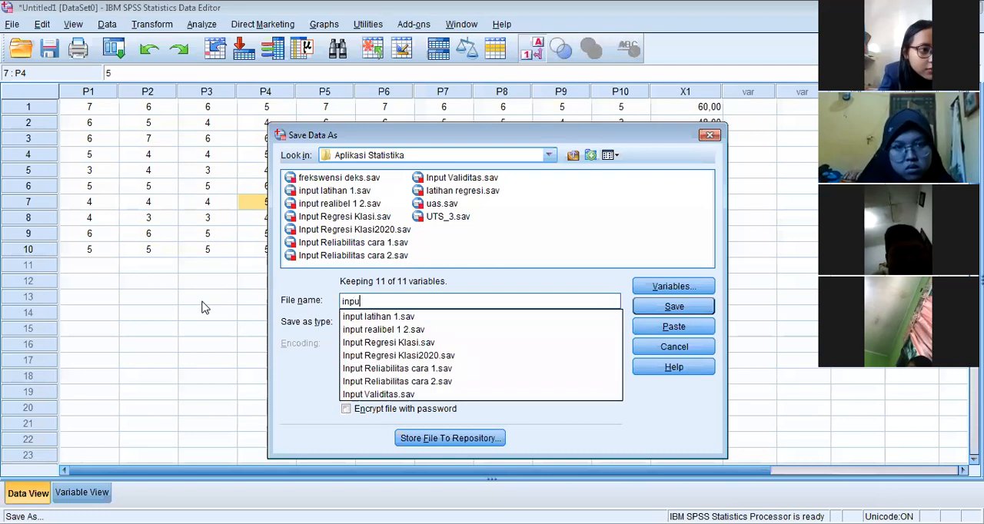
pyautogui.write('t la')
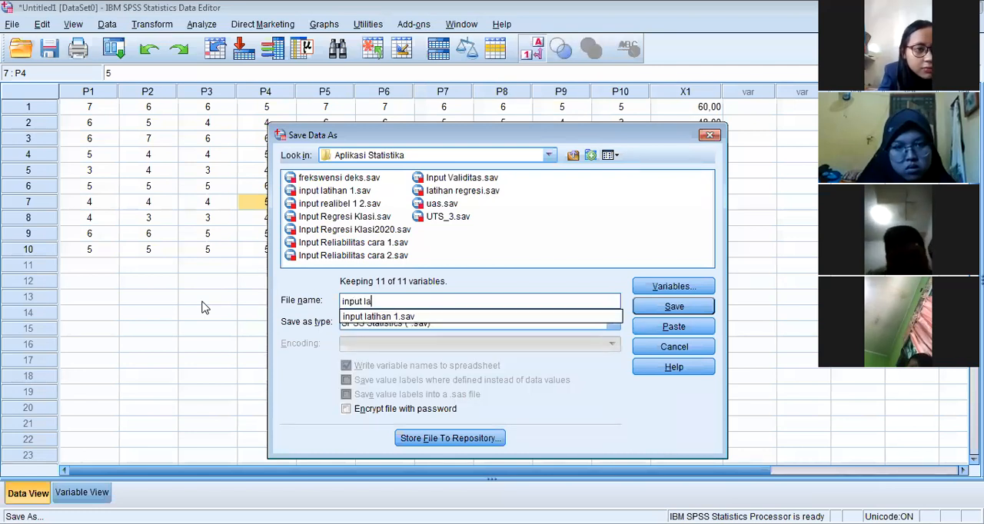
pyautogui.write('tihan bersama')
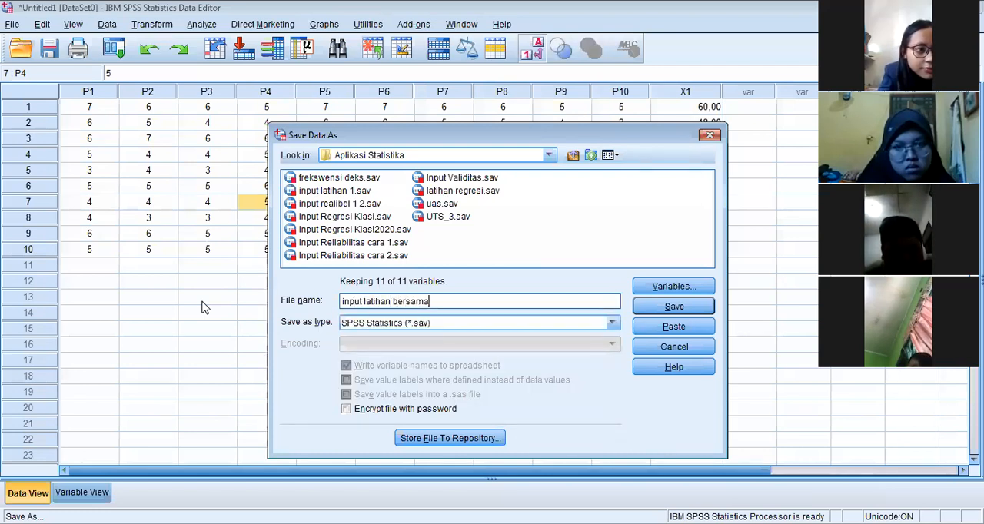
pyautogui.click(686, 312)
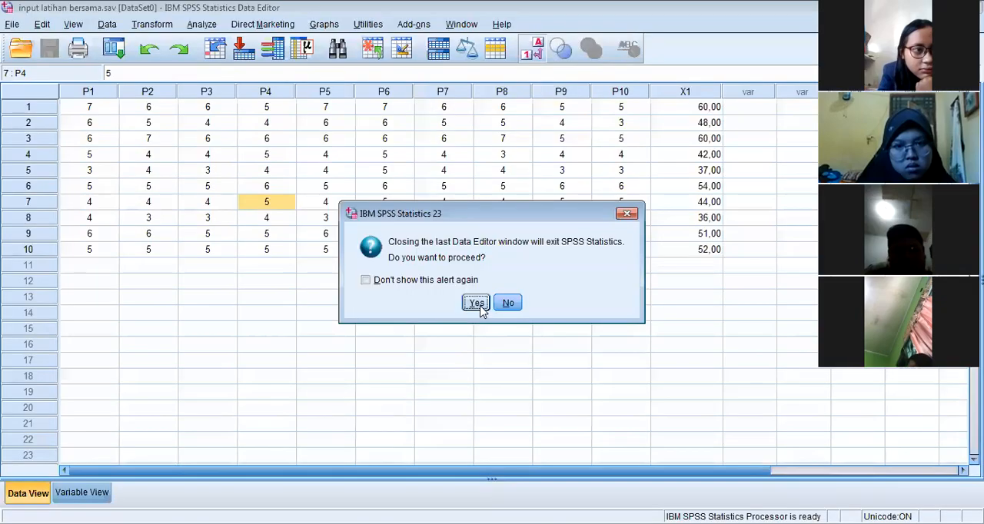
# Switch to the student attendance page in the browser and mark the students in rows 1 and 2 as absent
pyautogui.click(478, 304)
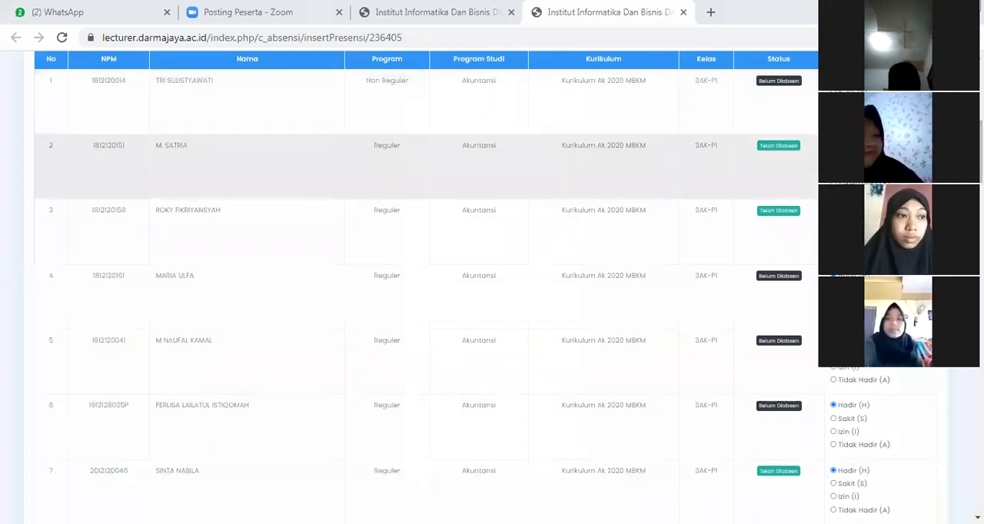
pyautogui.scroll(-1, 423, 169)
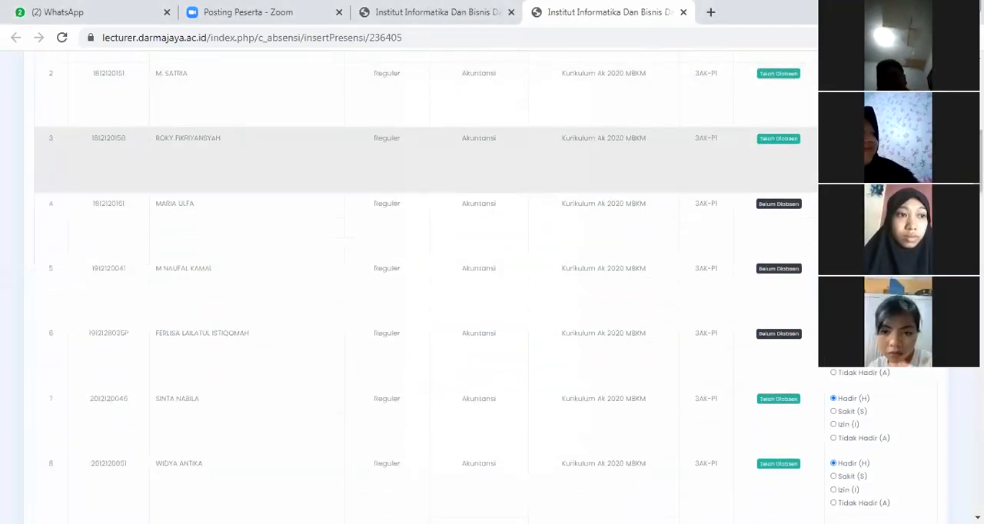
pyautogui.scroll(2, 422, 108)
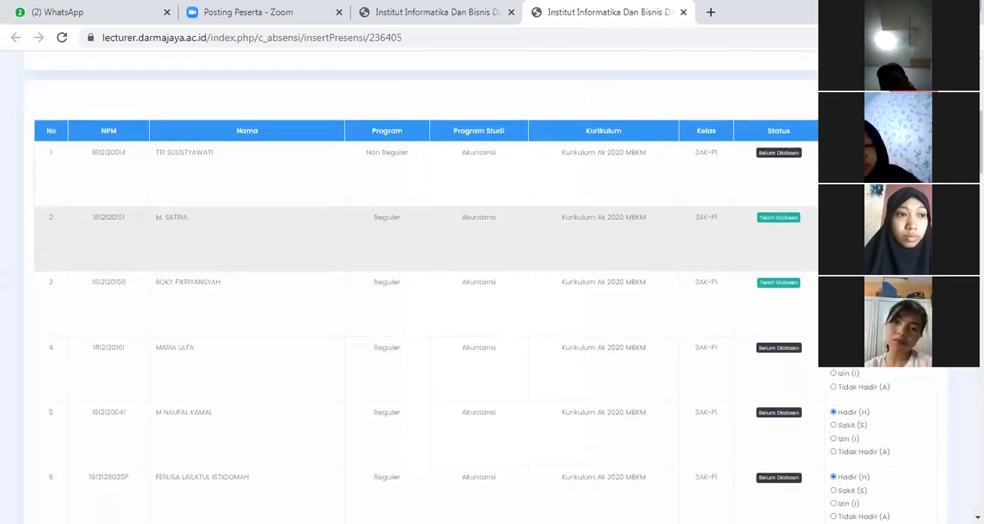
pyautogui.scroll(-1, 423, 200)
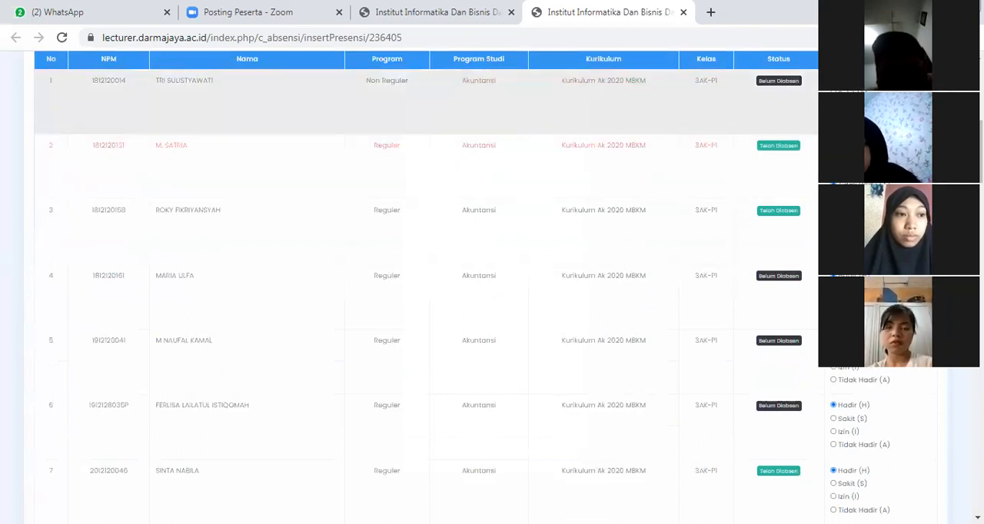
pyautogui.scroll(5, 725, 173)
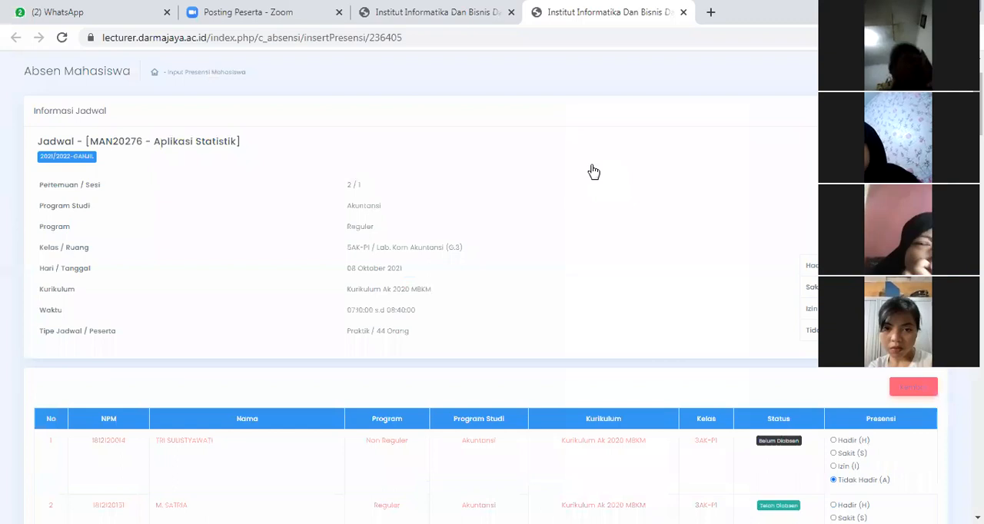
pyautogui.scroll(-5, 738, 221)
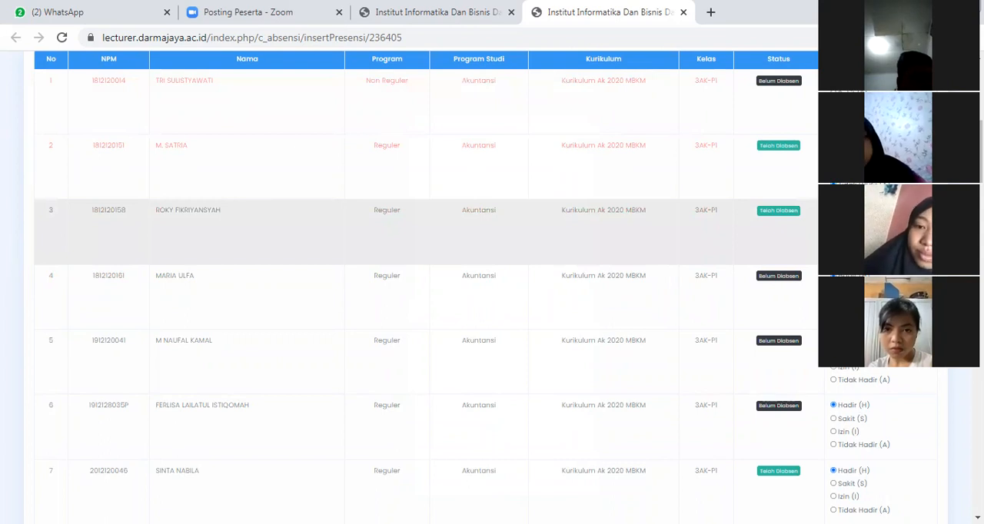
# Mark the students in rows 5 and 6 of the attendance list as absent
pyautogui.scroll(-1, 814, 258)
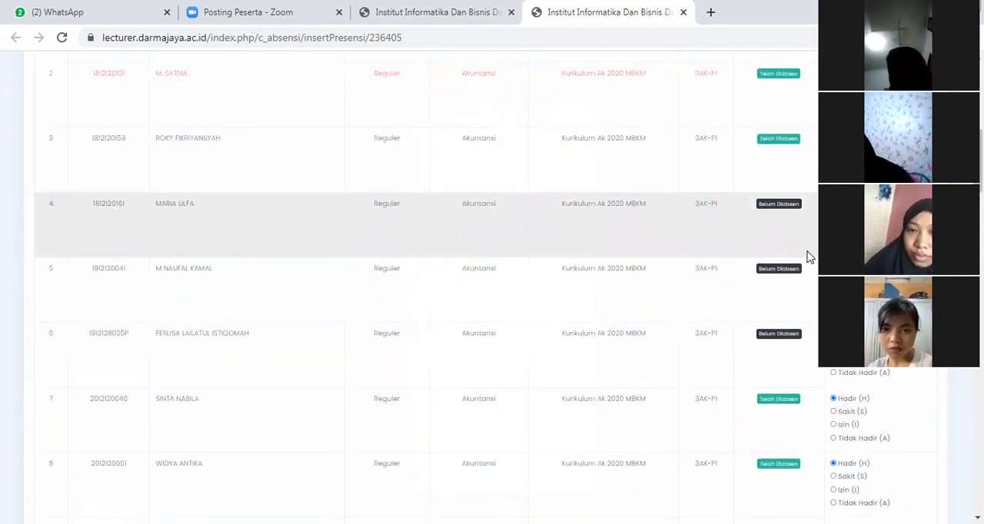
pyautogui.scroll(-1, 808, 258)
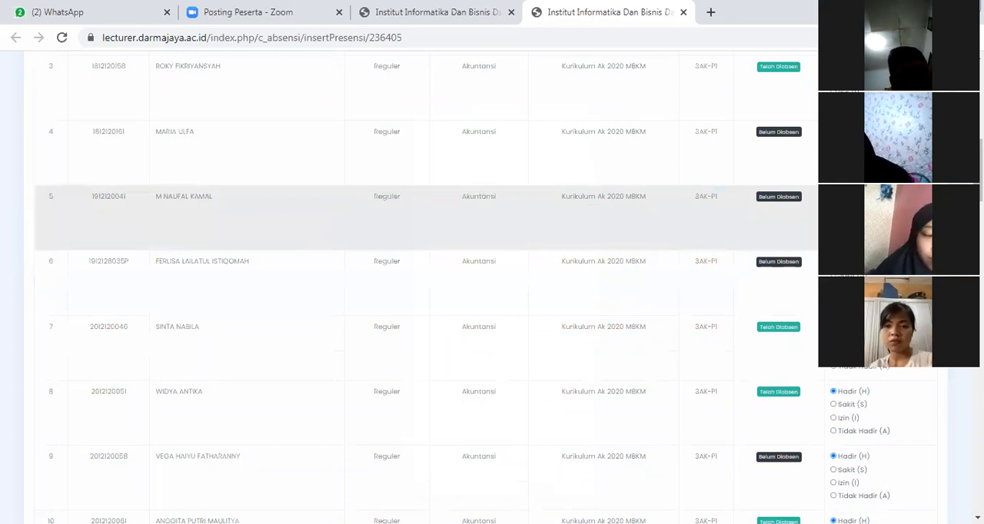
pyautogui.scroll(-1, 816, 262)
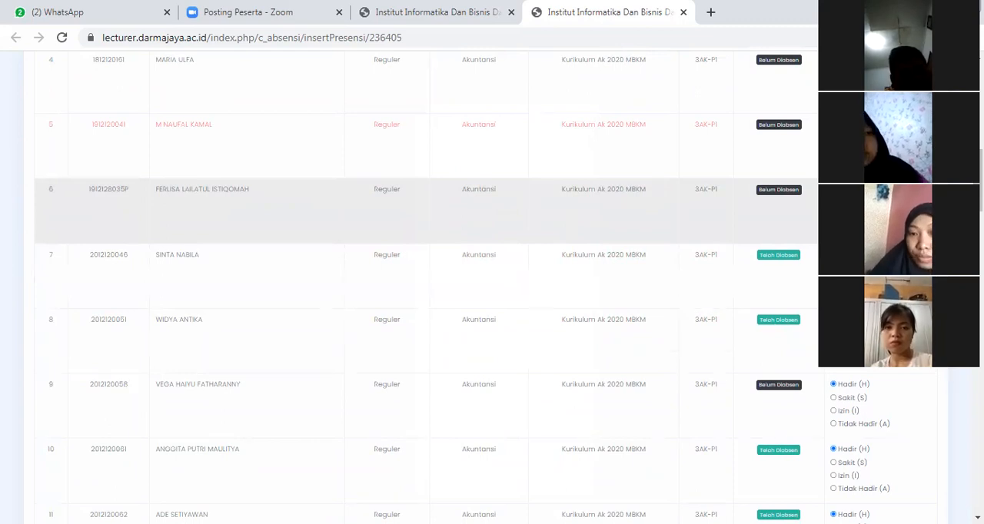
pyautogui.scroll(-1, 431, 208)
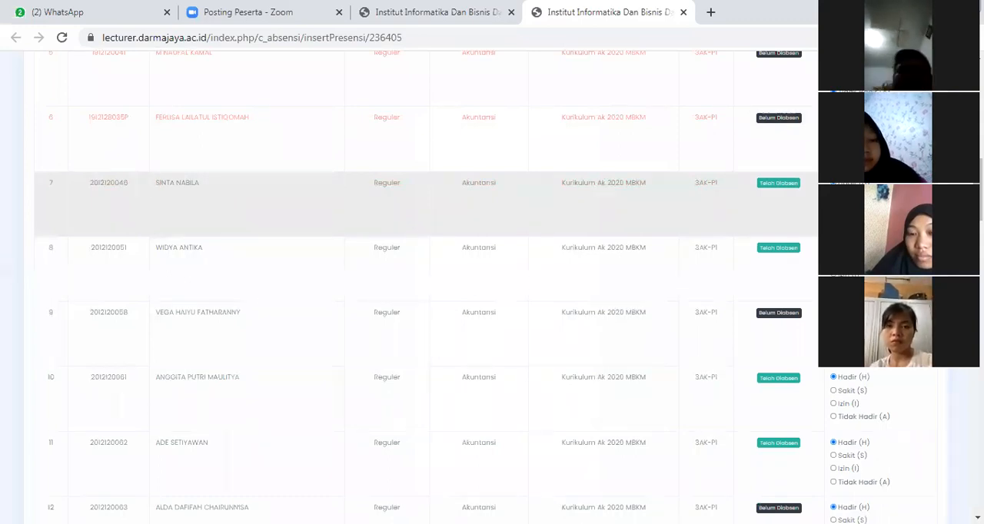
# Check the attendance status and presence choice of each student in rows 7 to 21 of the list
pyautogui.scroll(-1, 430, 199)
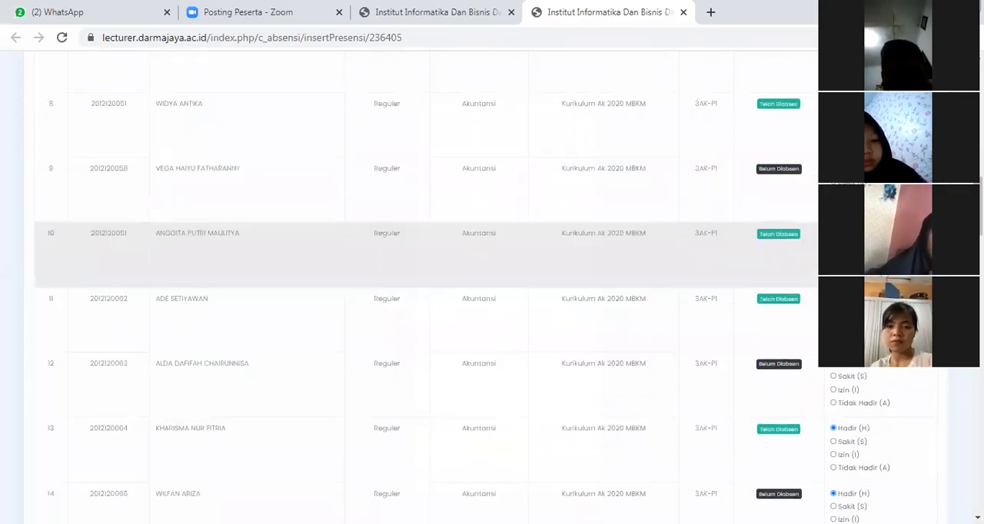
pyautogui.scroll(-1, 806, 211)
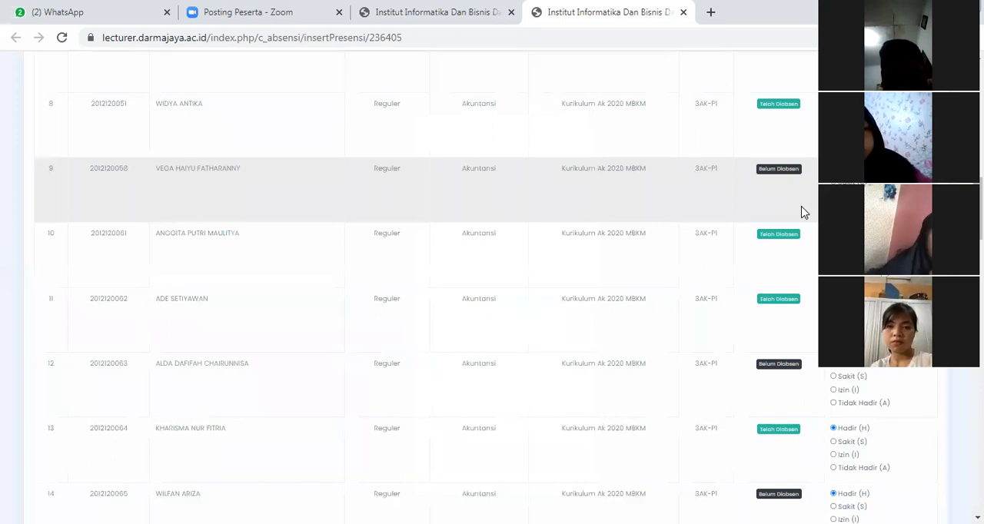
pyautogui.scroll(-1, 430, 192)
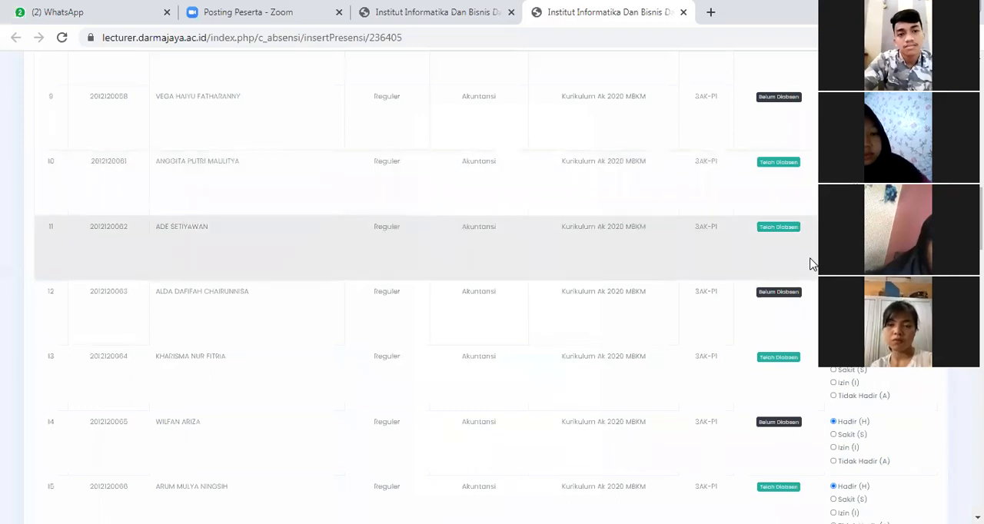
pyautogui.scroll(-1, 812, 264)
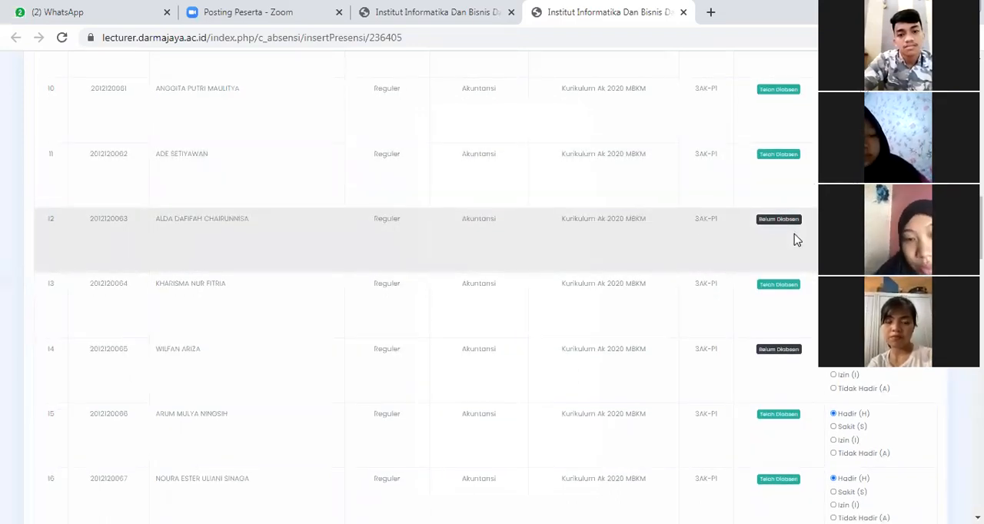
pyautogui.scroll(-1, 508, 300)
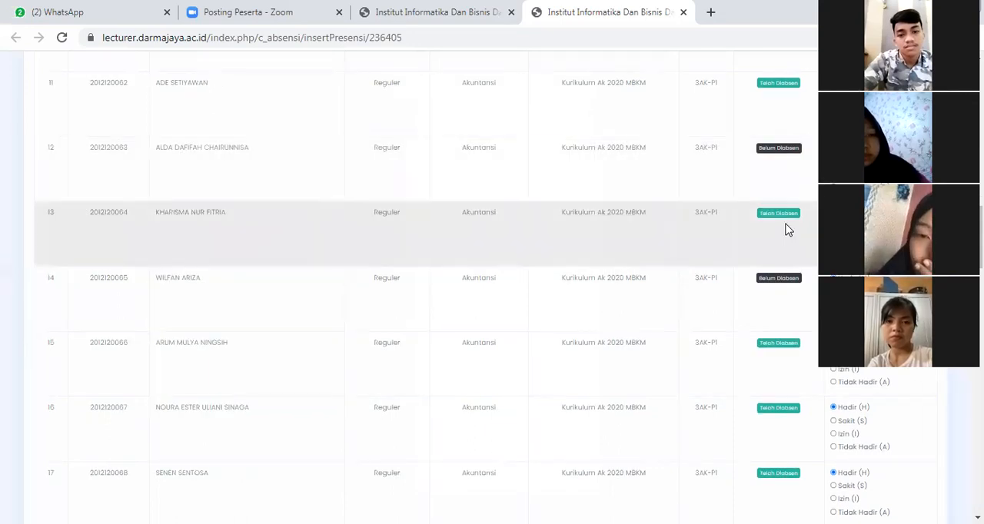
pyautogui.scroll(-1, 789, 223)
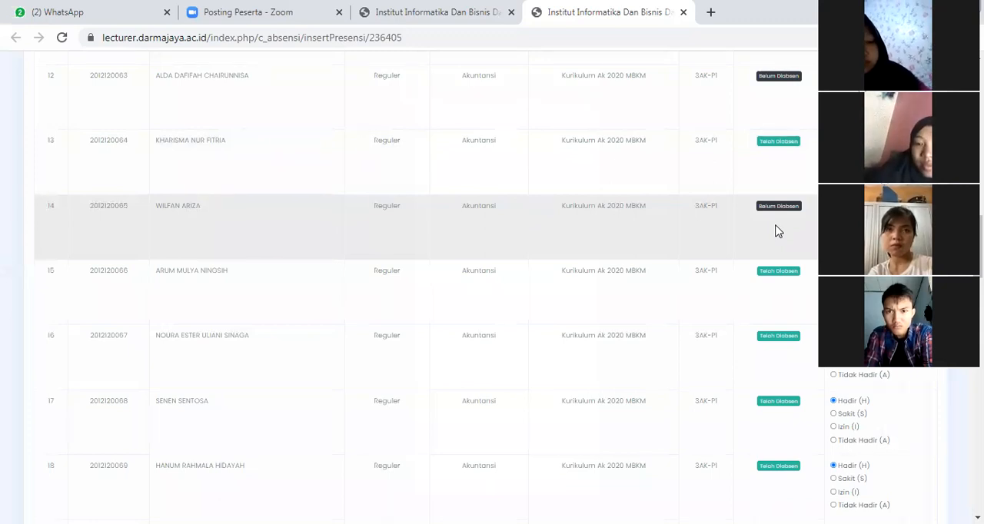
pyautogui.scroll(-1, 776, 230)
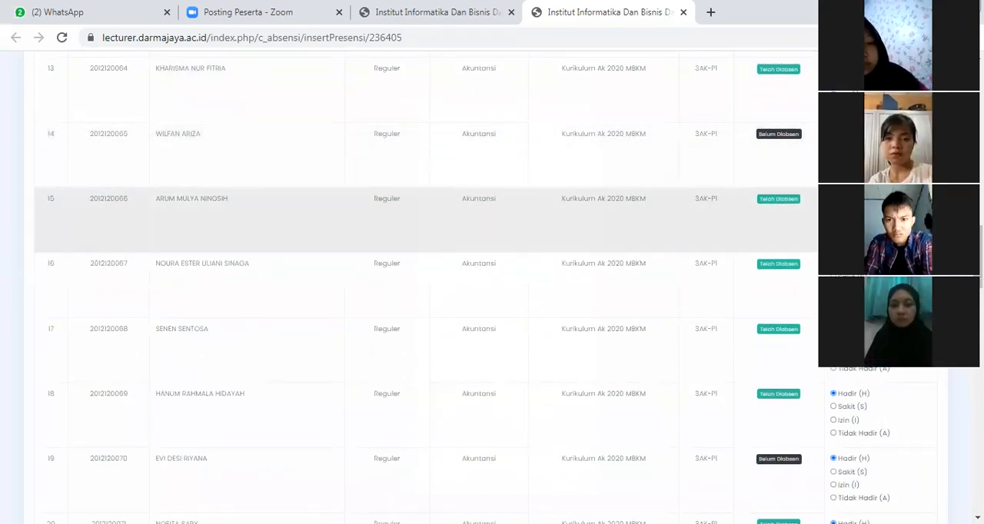
pyautogui.scroll(-1, 423, 219)
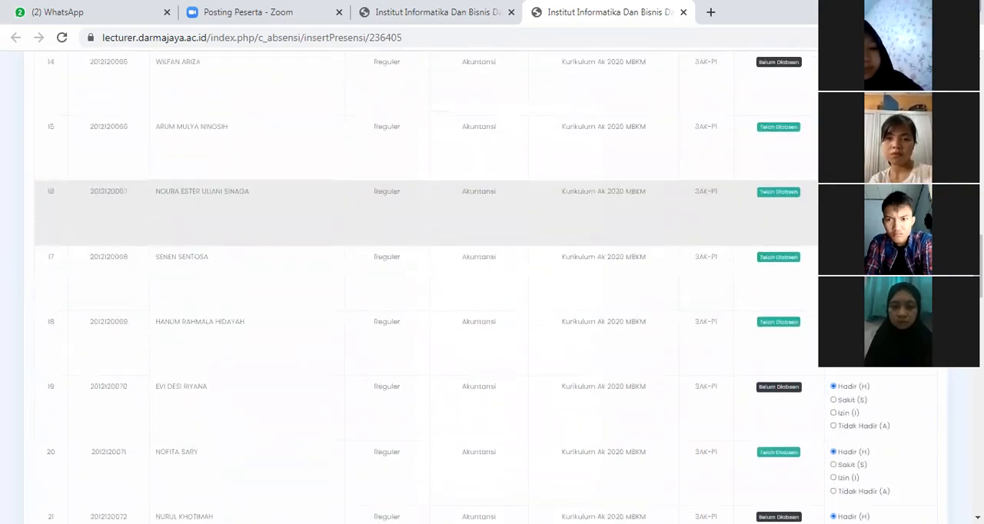
pyautogui.scroll(-1, 813, 219)
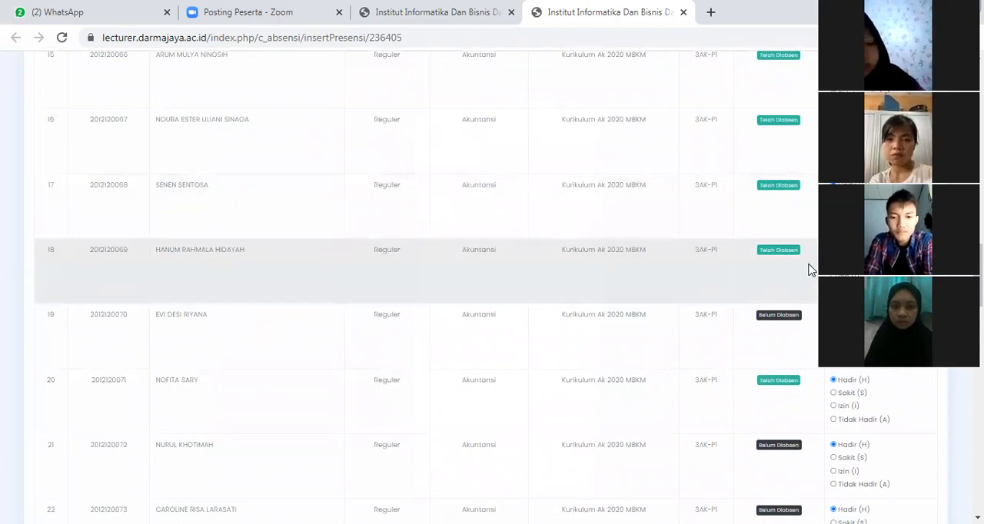
pyautogui.scroll(-1, 806, 271)
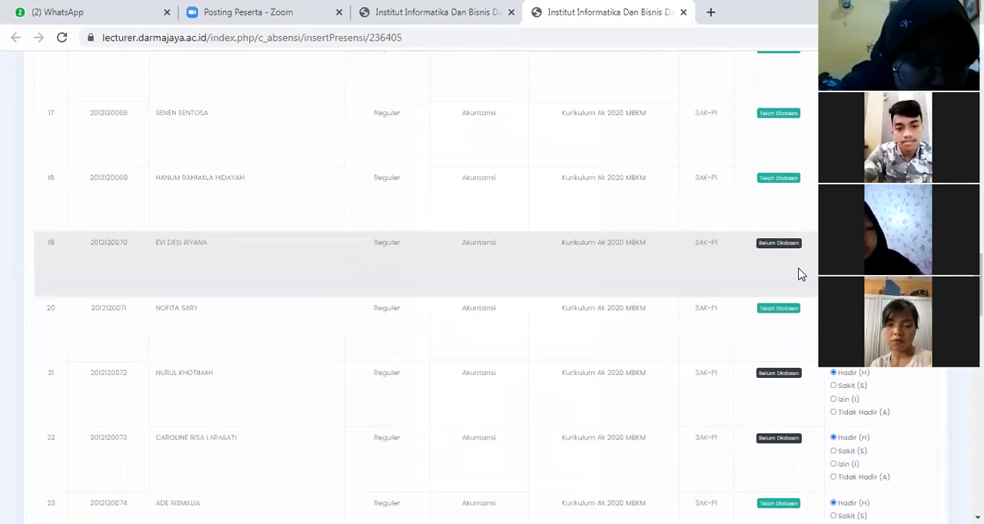
pyautogui.scroll(-1, 799, 274)
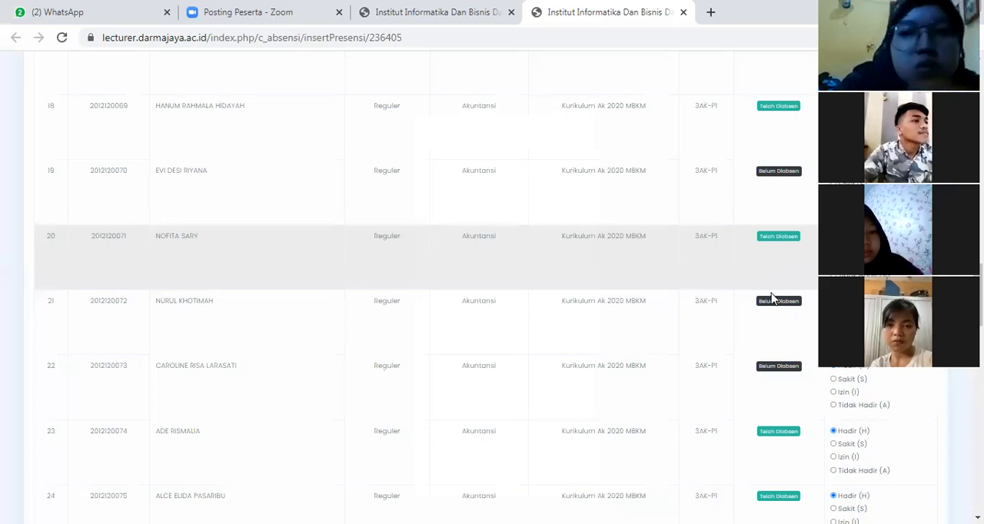
pyautogui.scroll(-1, 774, 292)
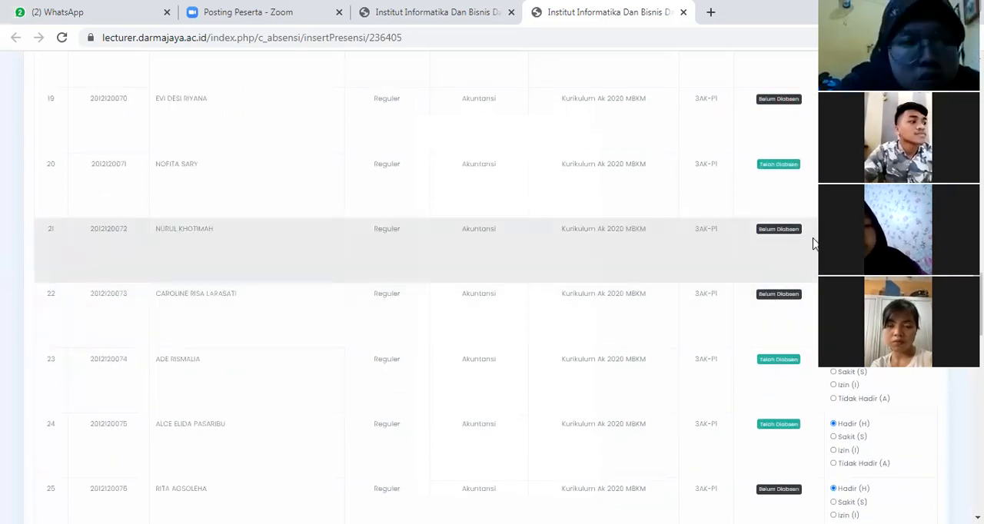
# Mark the student in row 24 of the attendance list as absent
pyautogui.scroll(-1, 800, 185)
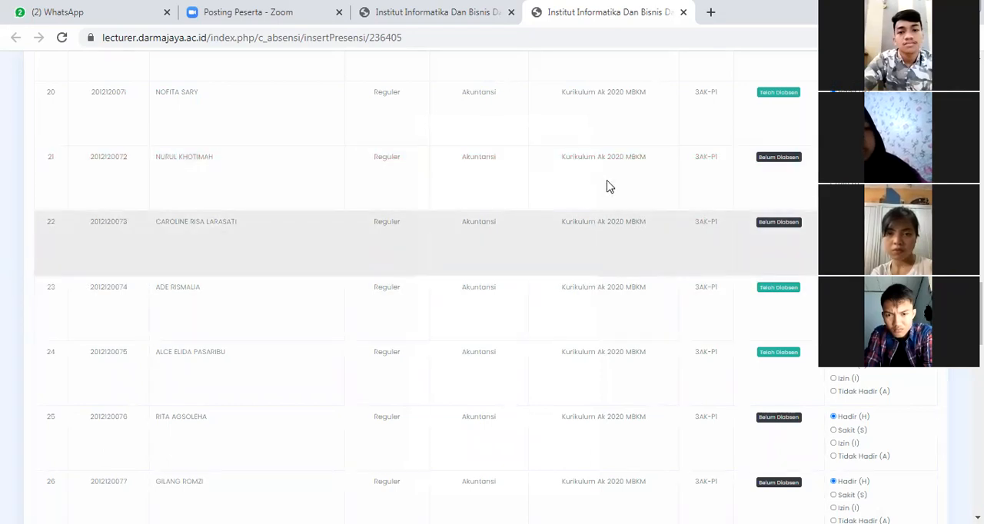
pyautogui.scroll(-1, 666, 275)
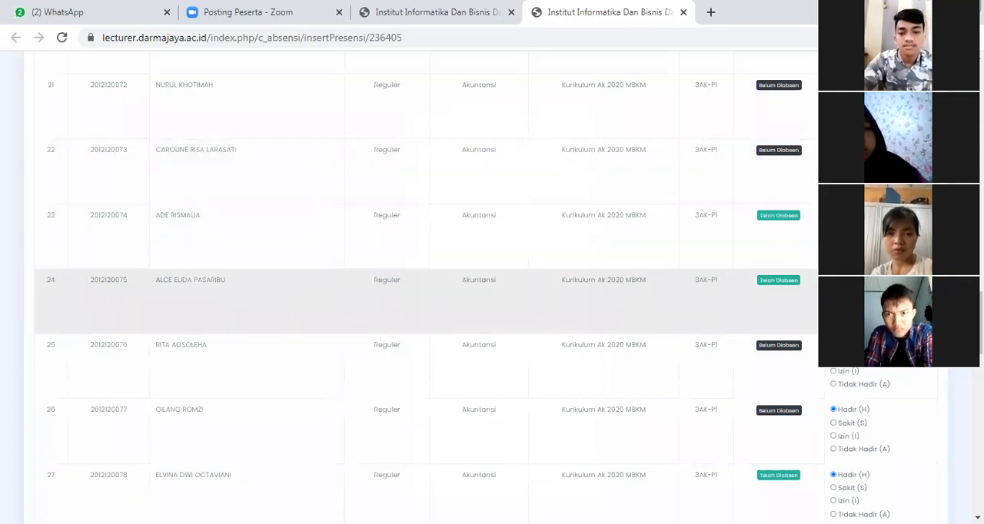
pyautogui.scroll(-1, 655, 253)
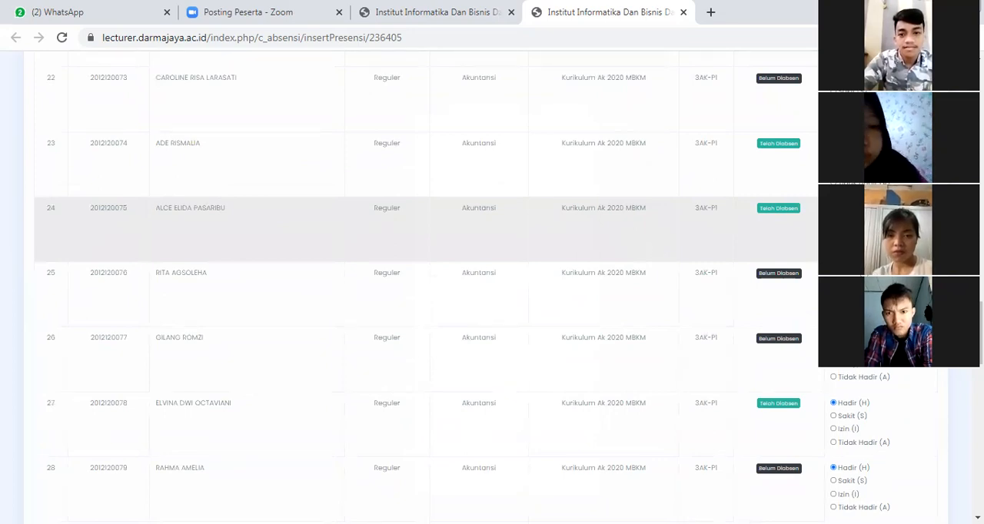
pyautogui.scroll(-1, 462, 231)
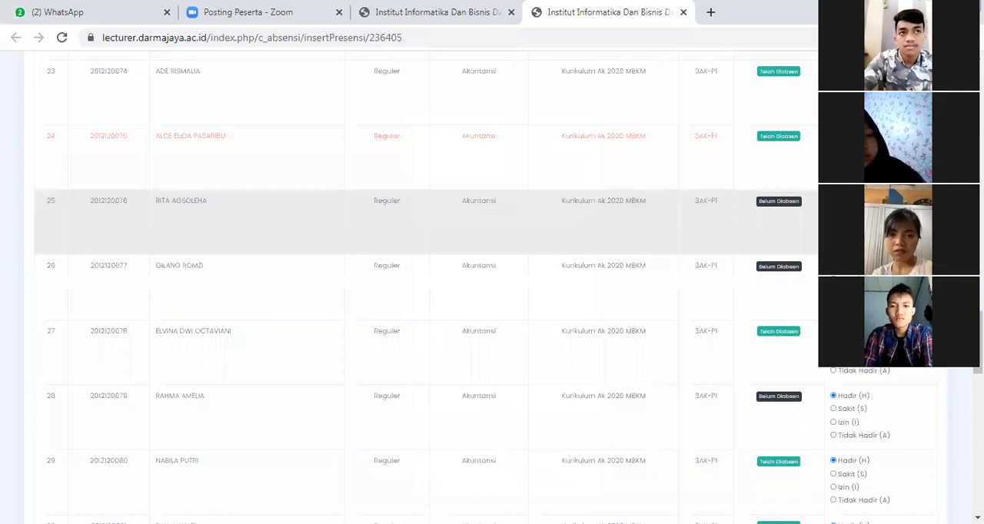
# Mark the student in row 25 of the attendance list as absent
pyautogui.scroll(-1, 817, 259)
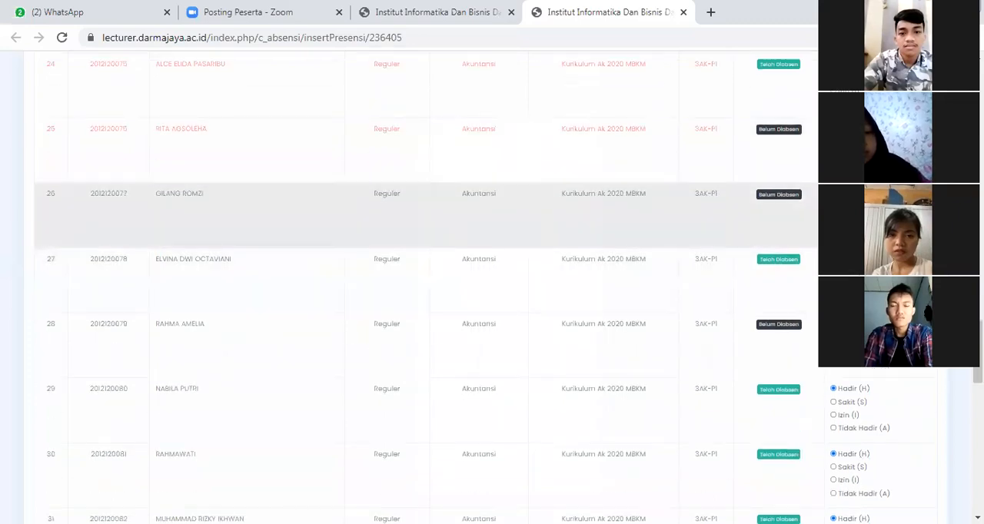
# Go through the students in rows 26 to 36 and mark the student in row 37 as absent
pyautogui.scroll(-1, 430, 223)
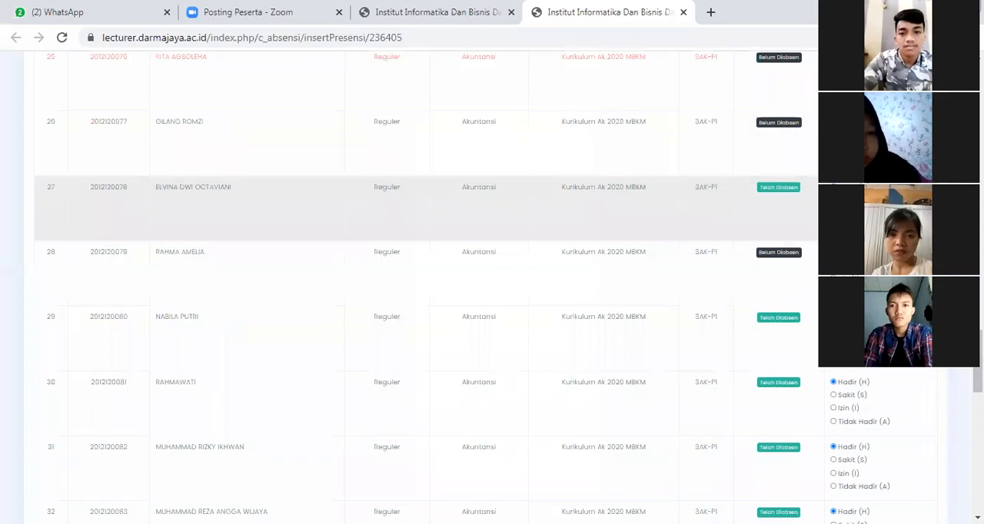
pyautogui.scroll(-1, 793, 229)
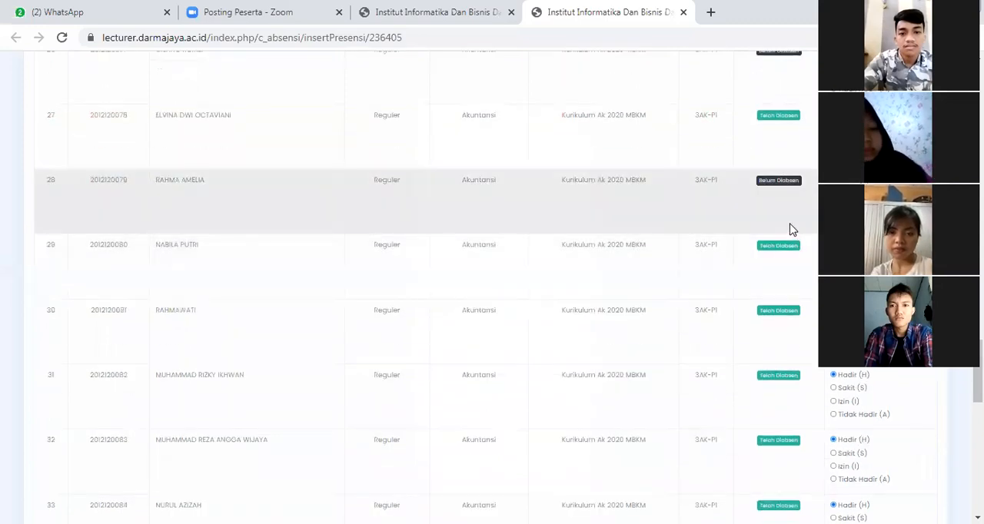
pyautogui.scroll(-1, 793, 230)
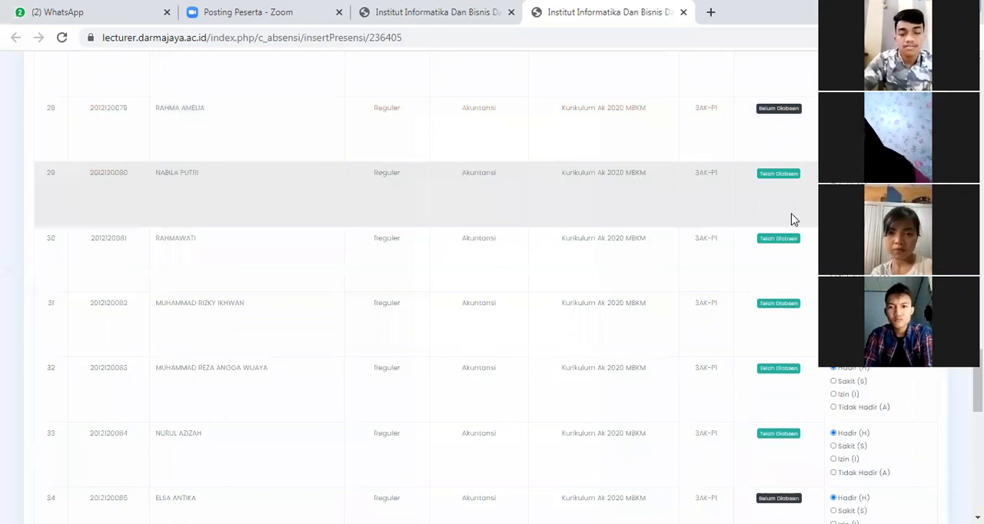
pyautogui.scroll(-1, 786, 248)
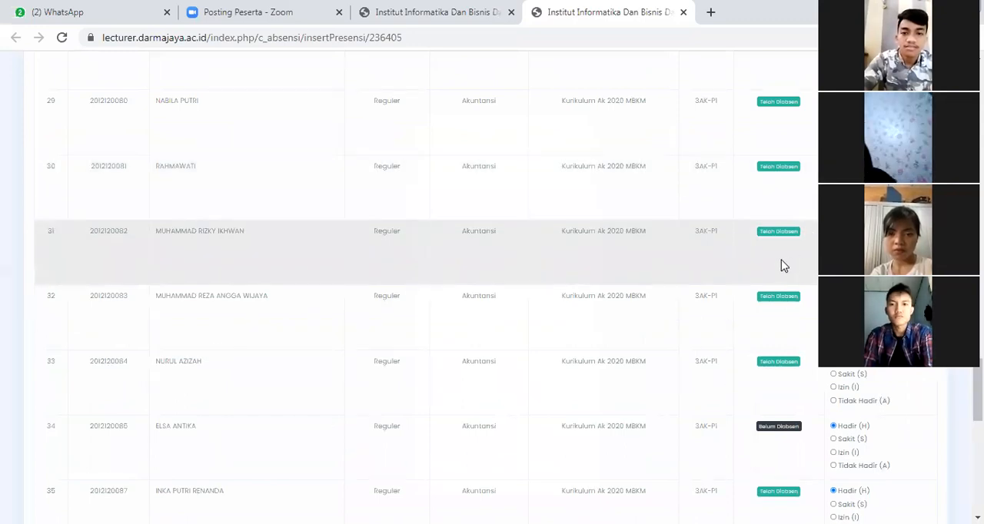
pyautogui.scroll(-1, 783, 265)
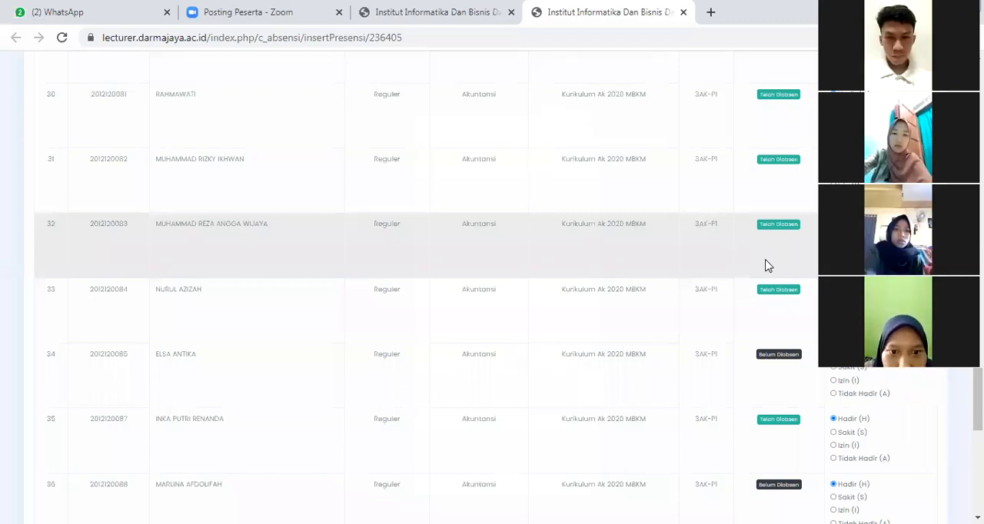
pyautogui.scroll(-1, 765, 266)
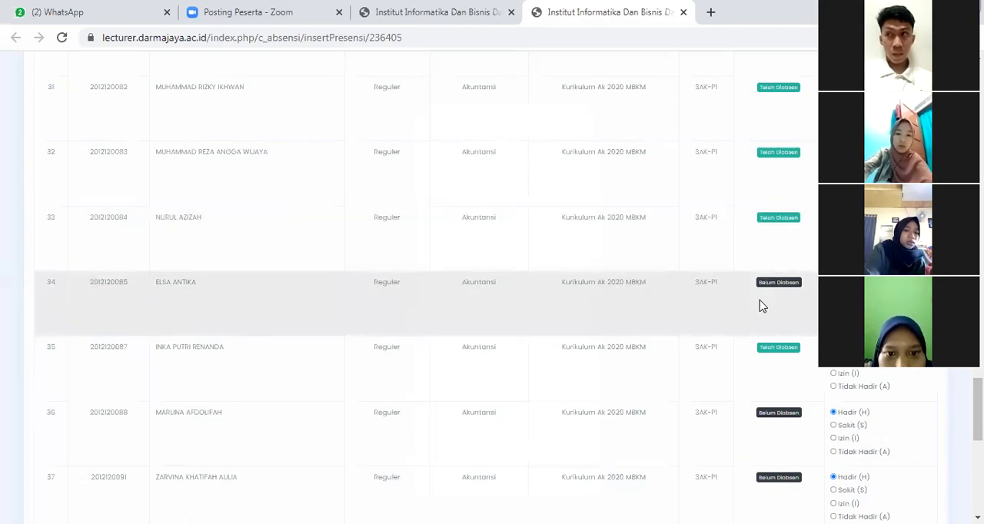
pyautogui.scroll(-1, 761, 306)
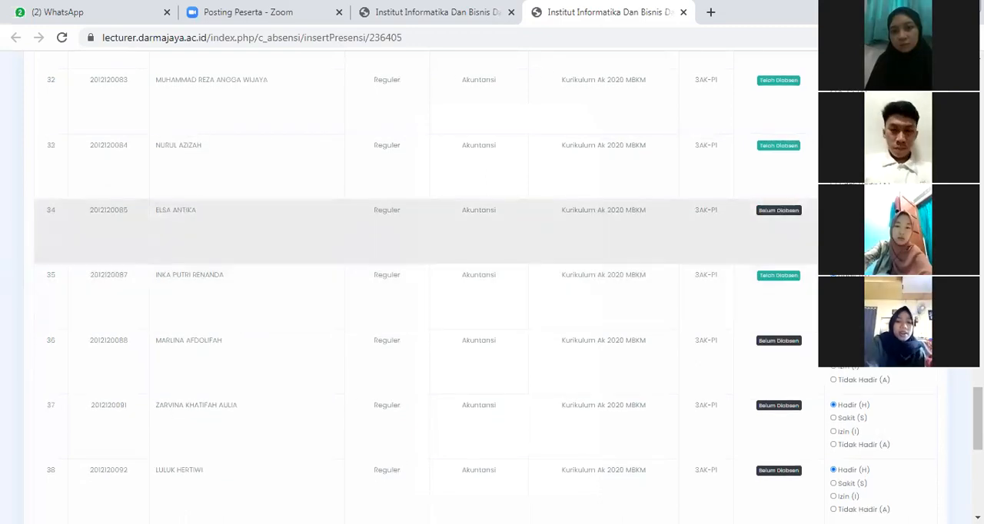
pyautogui.scroll(-1, 761, 231)
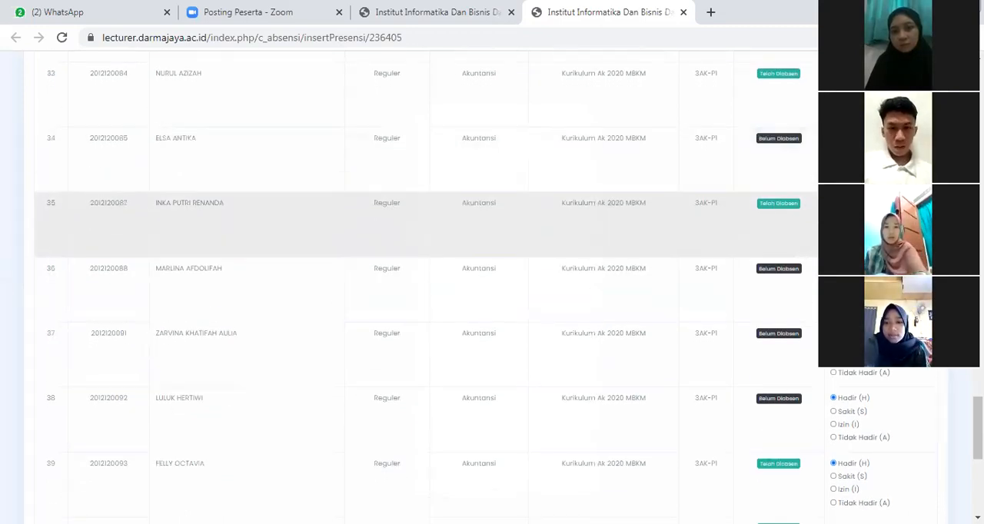
pyautogui.scroll(-1, 812, 239)
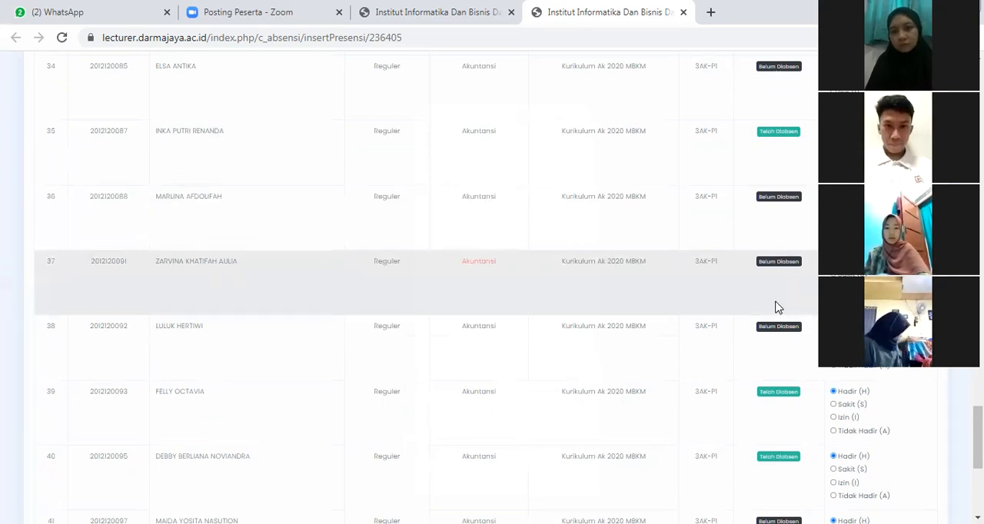
# Check the attendance status and presence choice of the students in rows 38 to 44 of the list
pyautogui.scroll(-1, 777, 308)
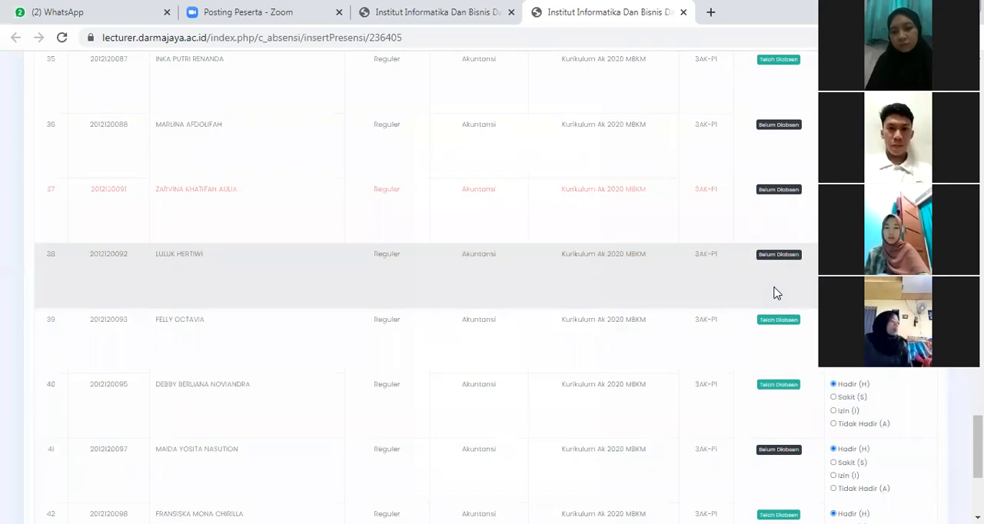
pyautogui.scroll(-1, 775, 292)
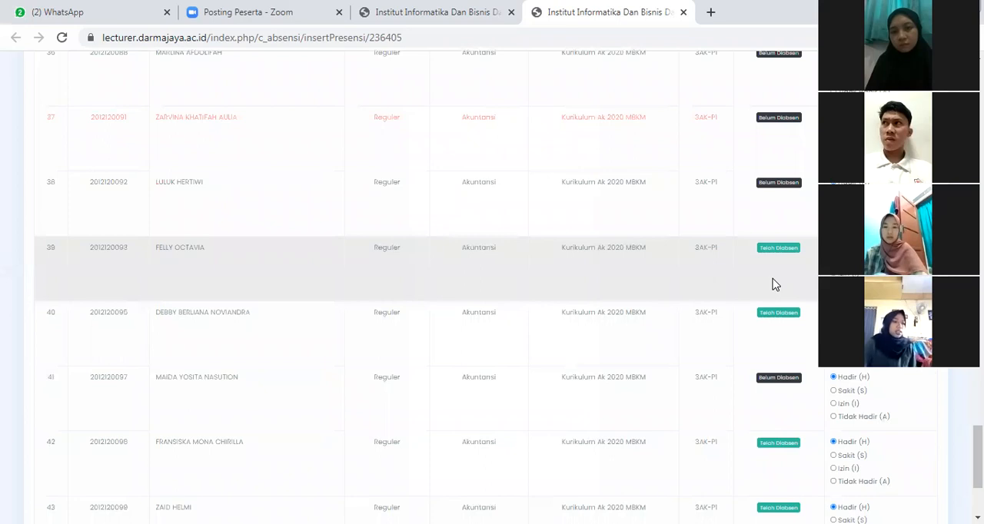
pyautogui.scroll(-1, 775, 284)
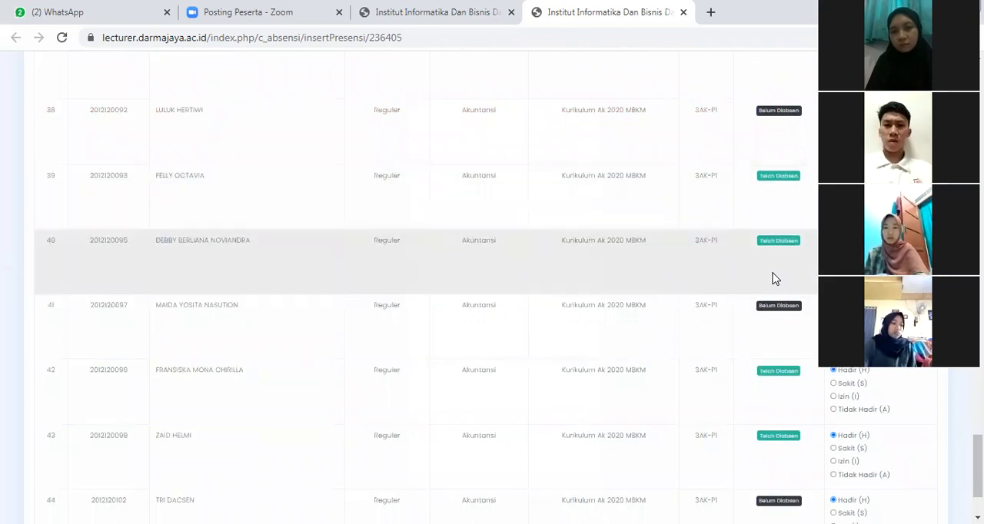
pyautogui.scroll(-1, 774, 279)
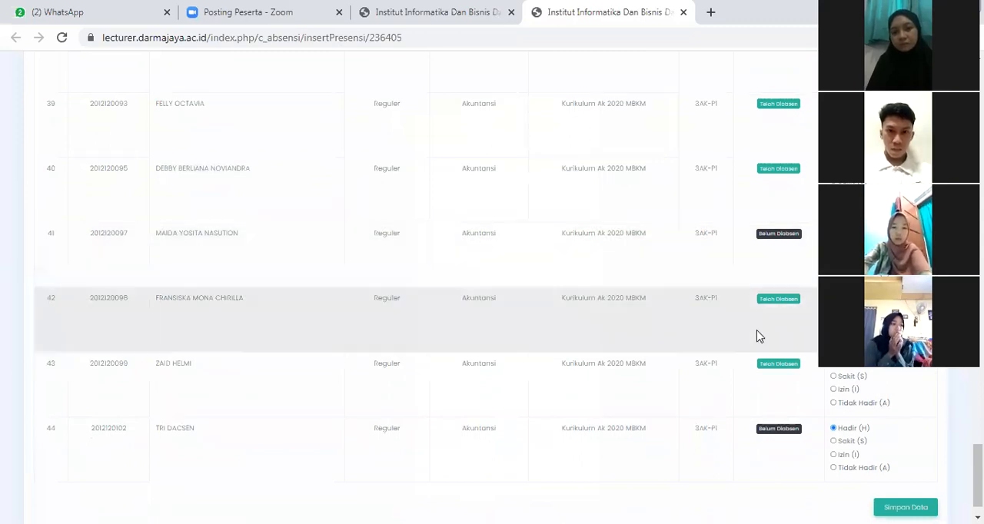
pyautogui.scroll(-1, 757, 326)
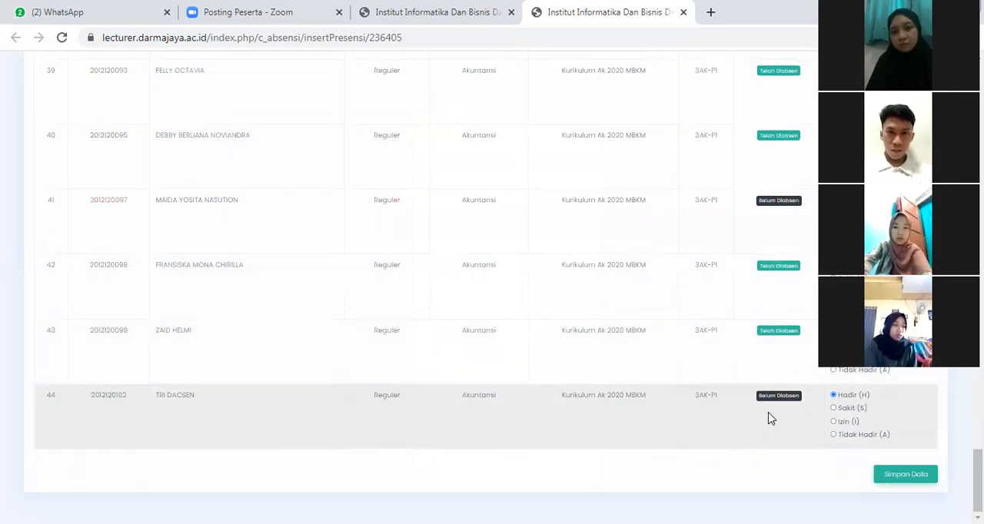
# Recheck the first part of the attendance list and replace the absent mark of the student in row 6 with another presence option
pyautogui.scroll(10, 749, 327)
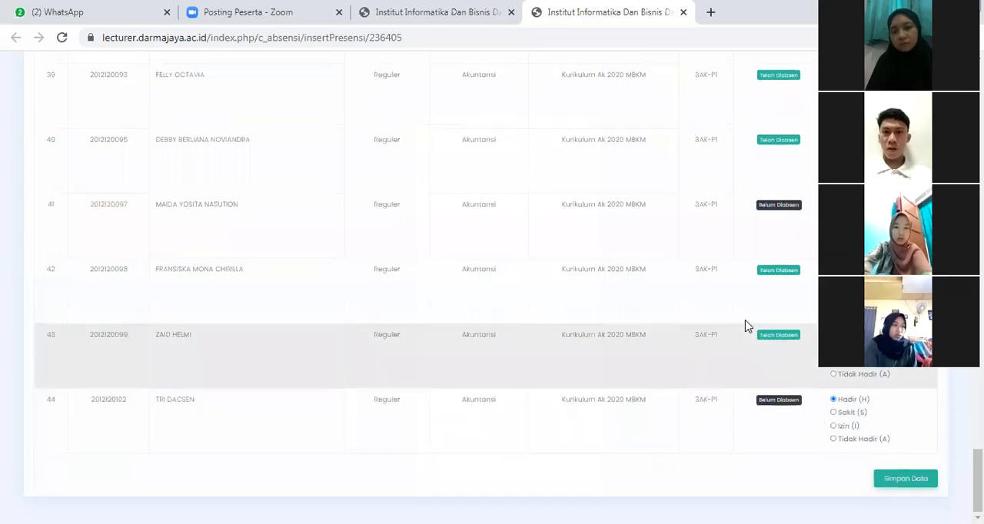
pyautogui.scroll(20, 754, 323)
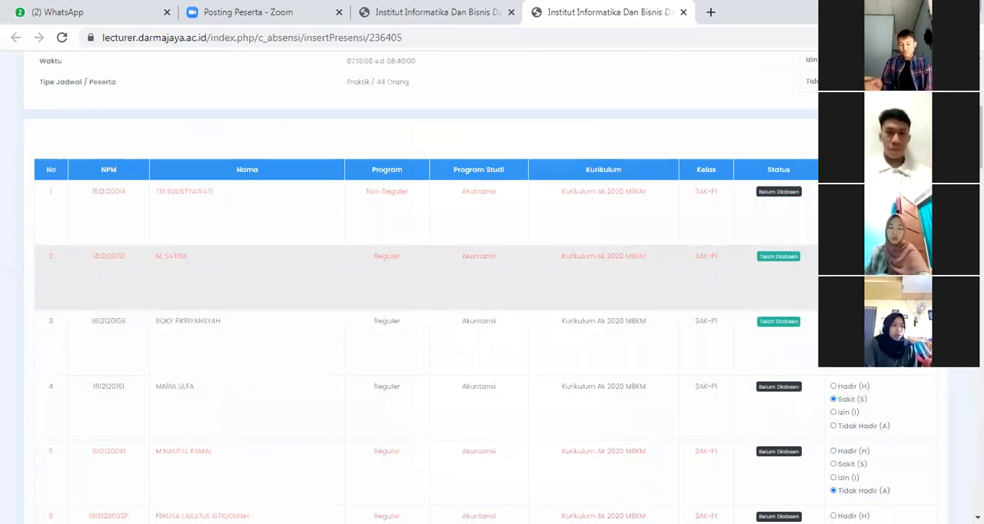
pyautogui.scroll(-2, 442, 303)
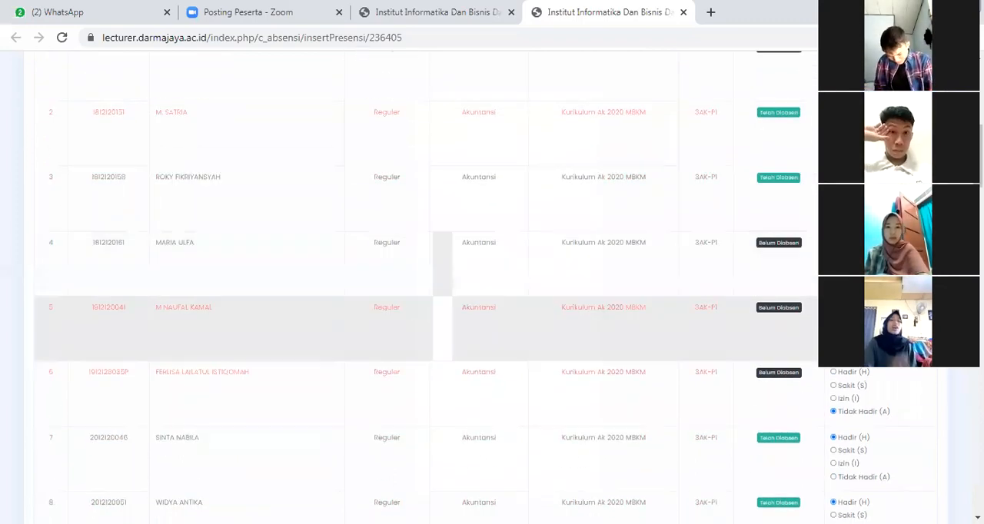
pyautogui.scroll(-6, 442, 307)
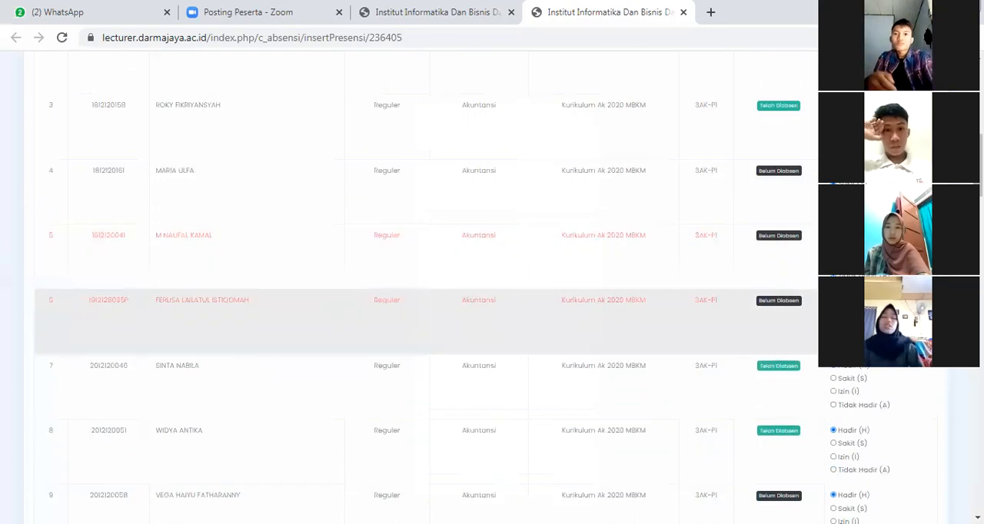
pyautogui.scroll(-2, 442, 307)
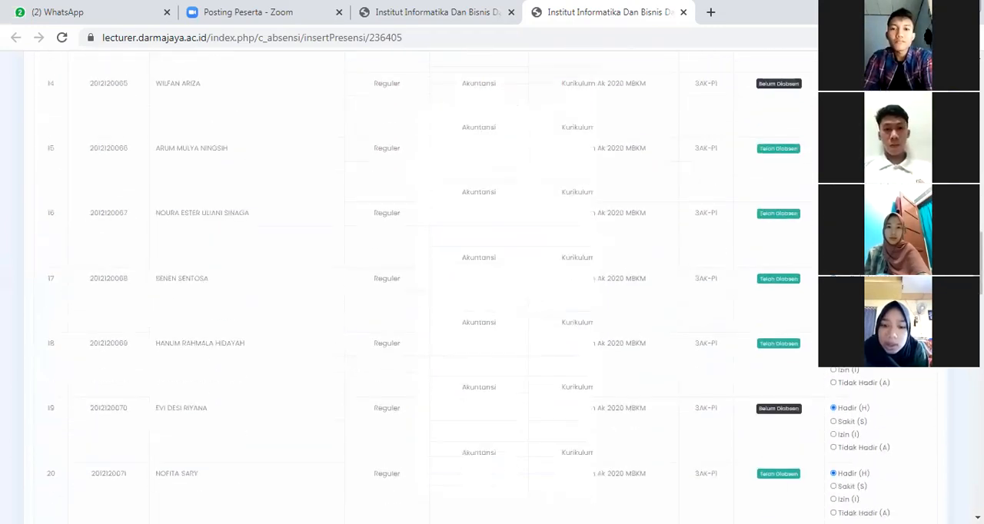
pyautogui.scroll(1, 442, 307)
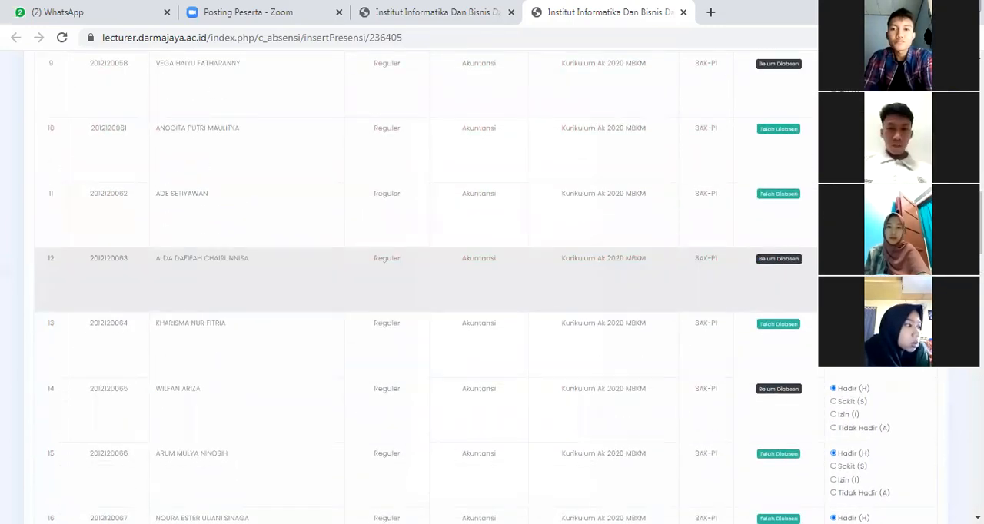
pyautogui.scroll(4, 792, 191)
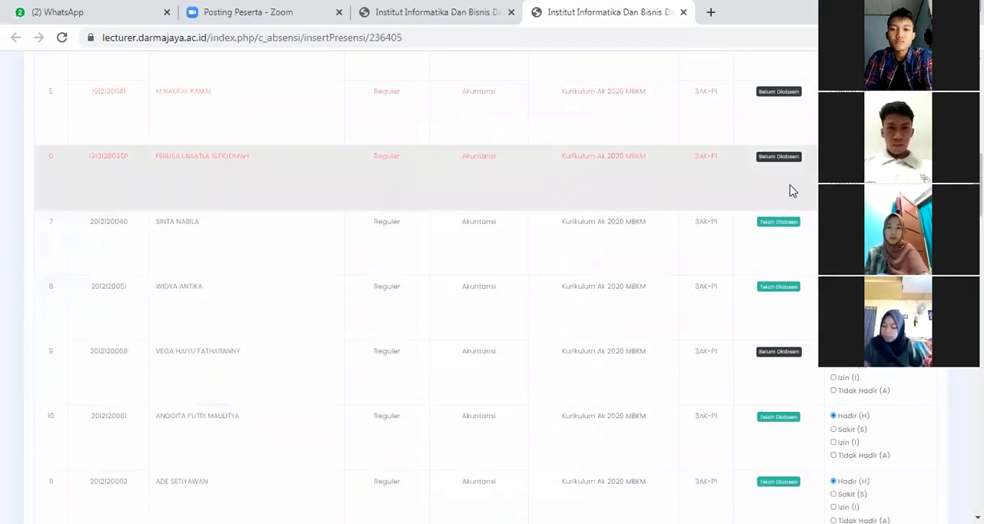
pyautogui.scroll(-9, 800, 242)
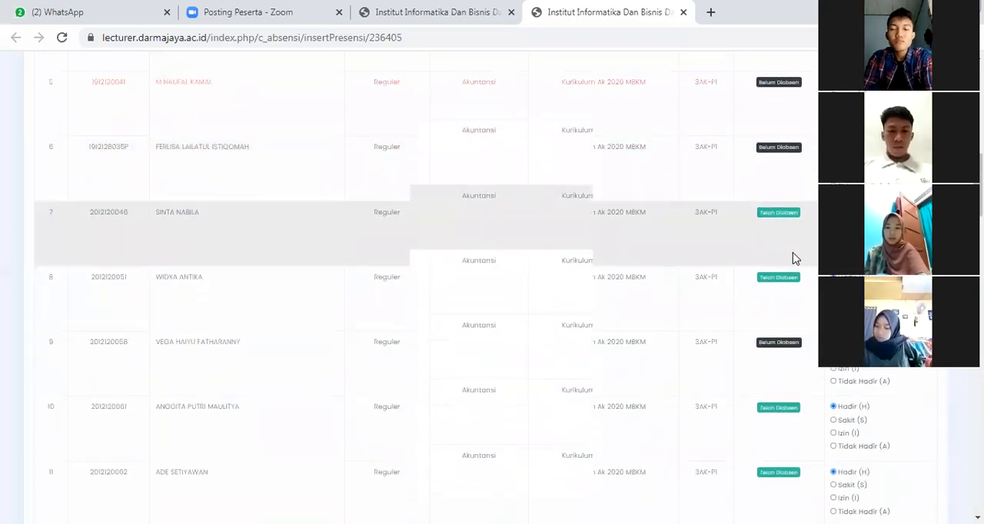
# Replace the absent mark of the student in row 24 with another presence option
pyautogui.scroll(-7, 795, 259)
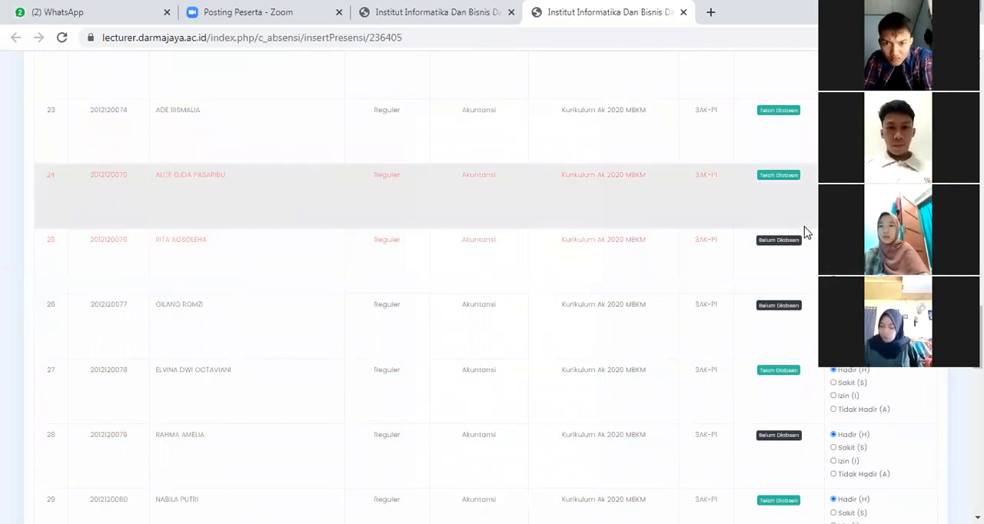
pyautogui.scroll(-1, 804, 267)
pyautogui.scroll(-3, 804, 266)
pyautogui.scroll(3, 804, 267)
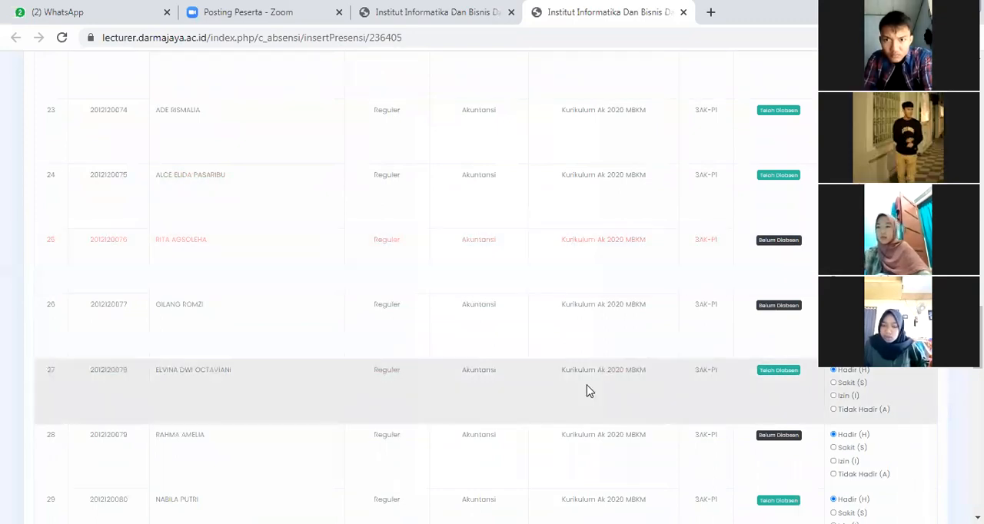
# Recheck the remaining rows down to row 44 and save the attendance data of the class
pyautogui.scroll(-7, 795, 290)
pyautogui.scroll(-4, 795, 290)
pyautogui.scroll(1, 795, 290)
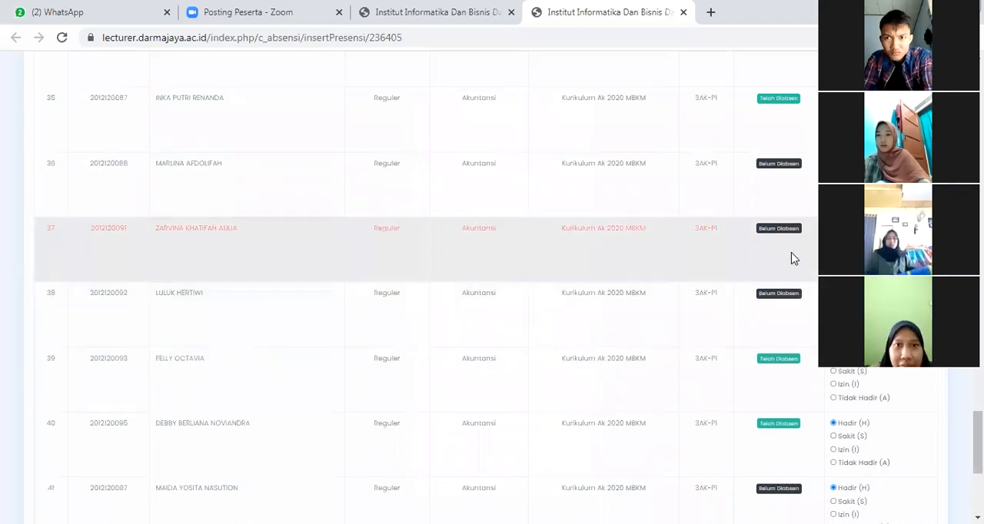
pyautogui.scroll(-4, 793, 260)
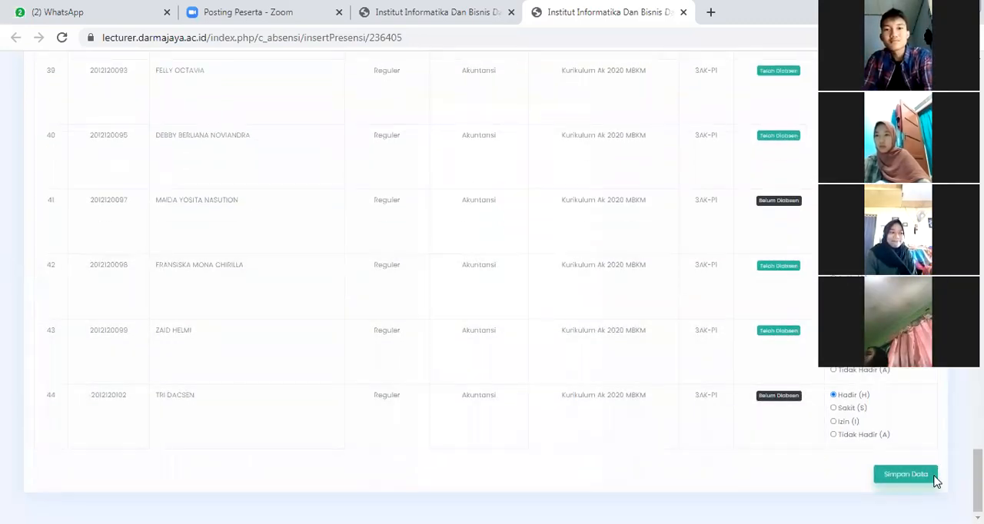
pyautogui.click(935, 478)
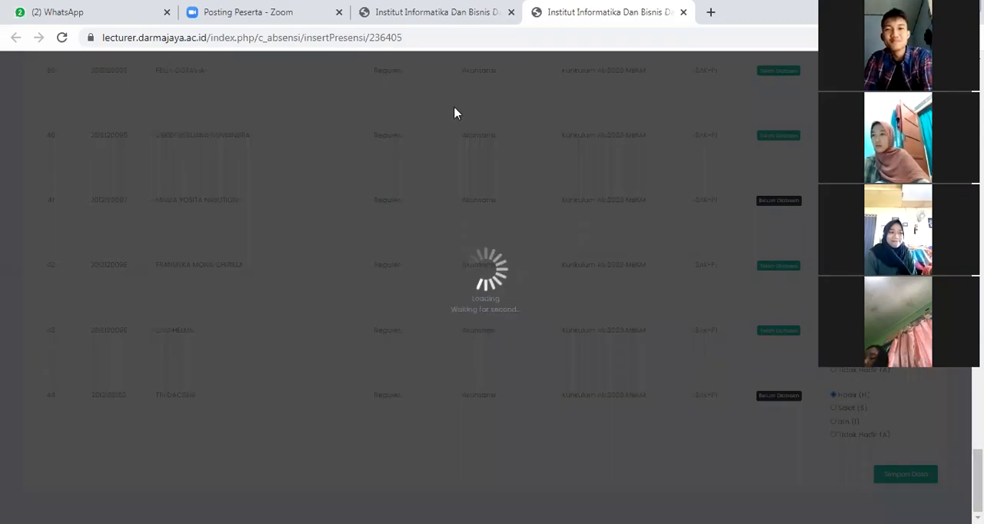